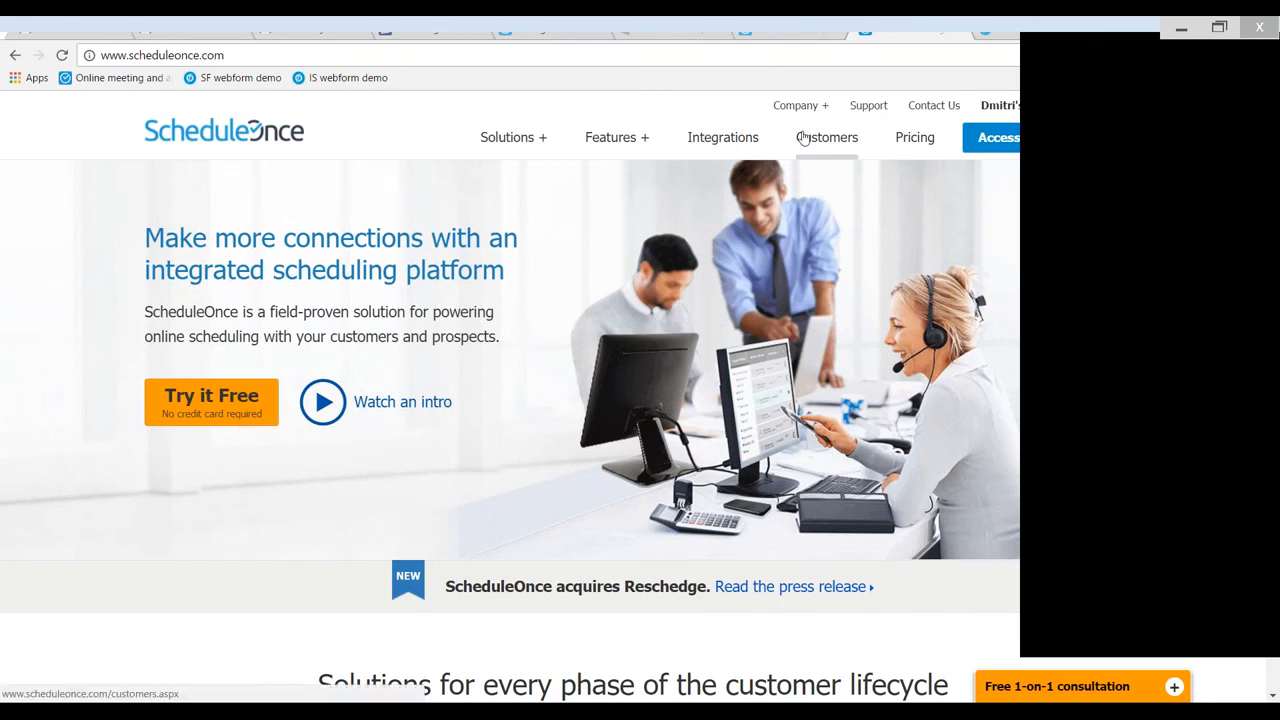
- Create a new booking page whose link name is the owner's lowercase first name followed by SO123
click(548, 30)
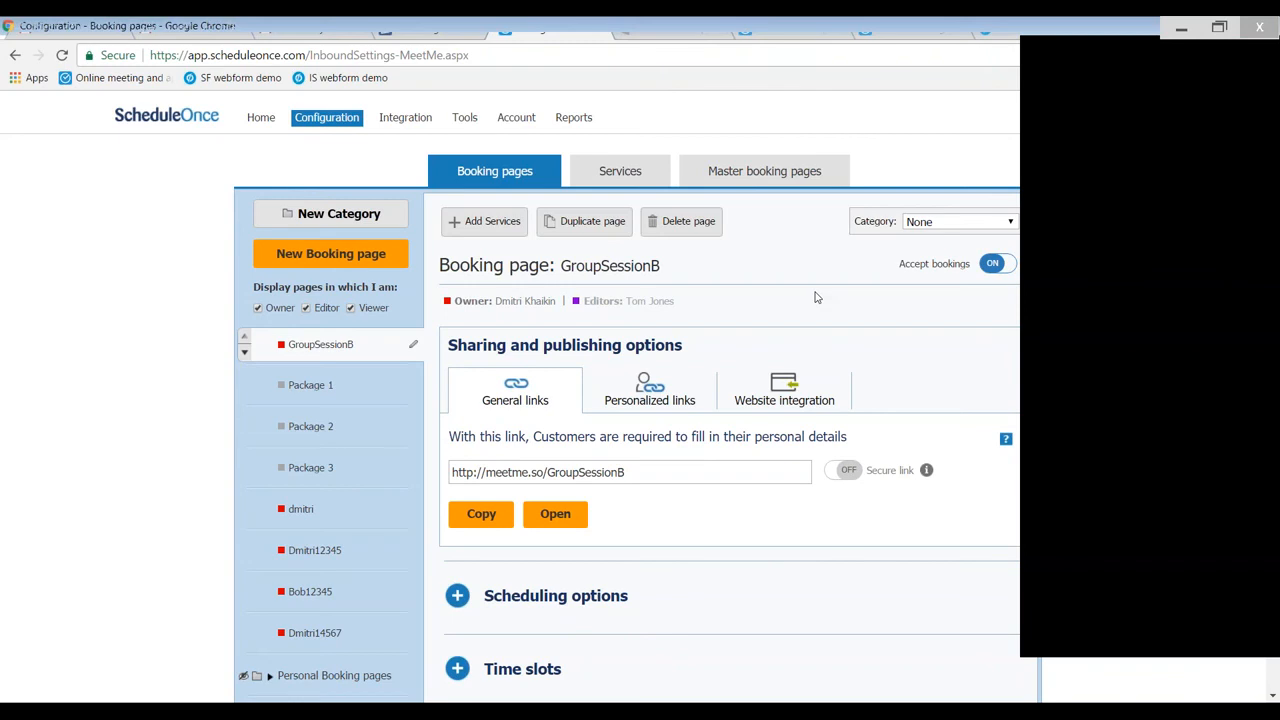
click(331, 254)
click(602, 392)
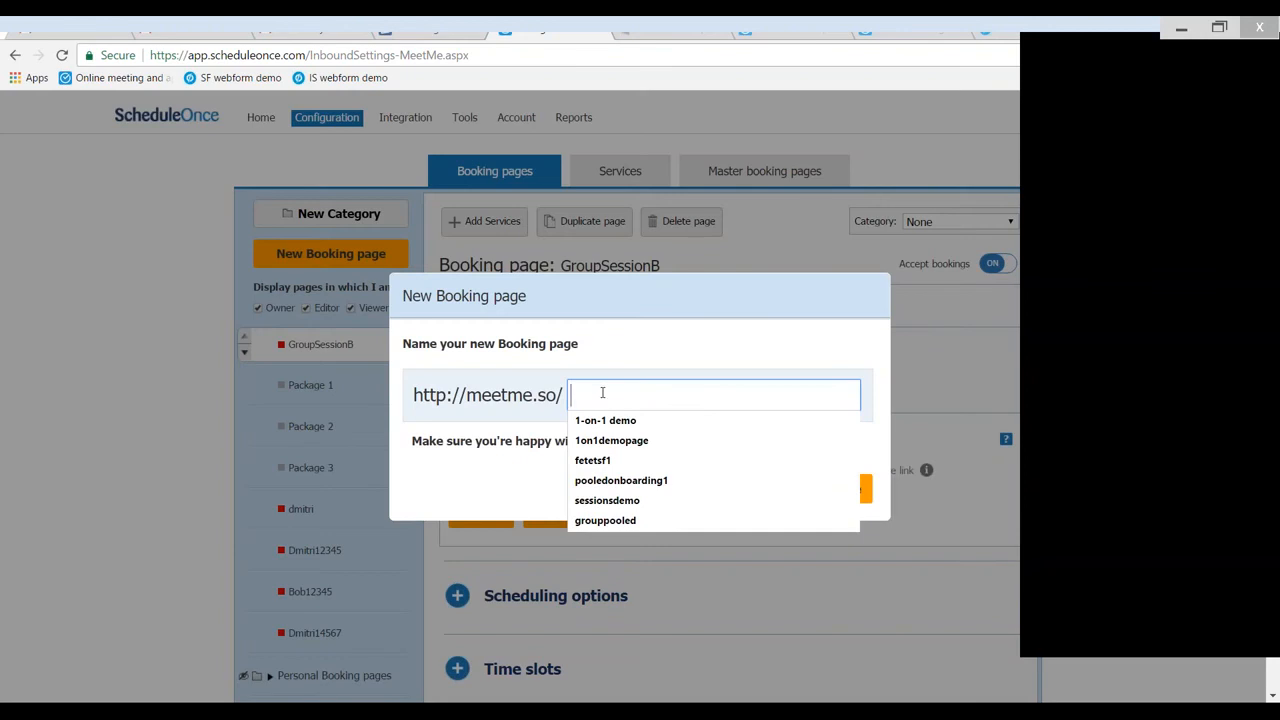
text(dmitri)
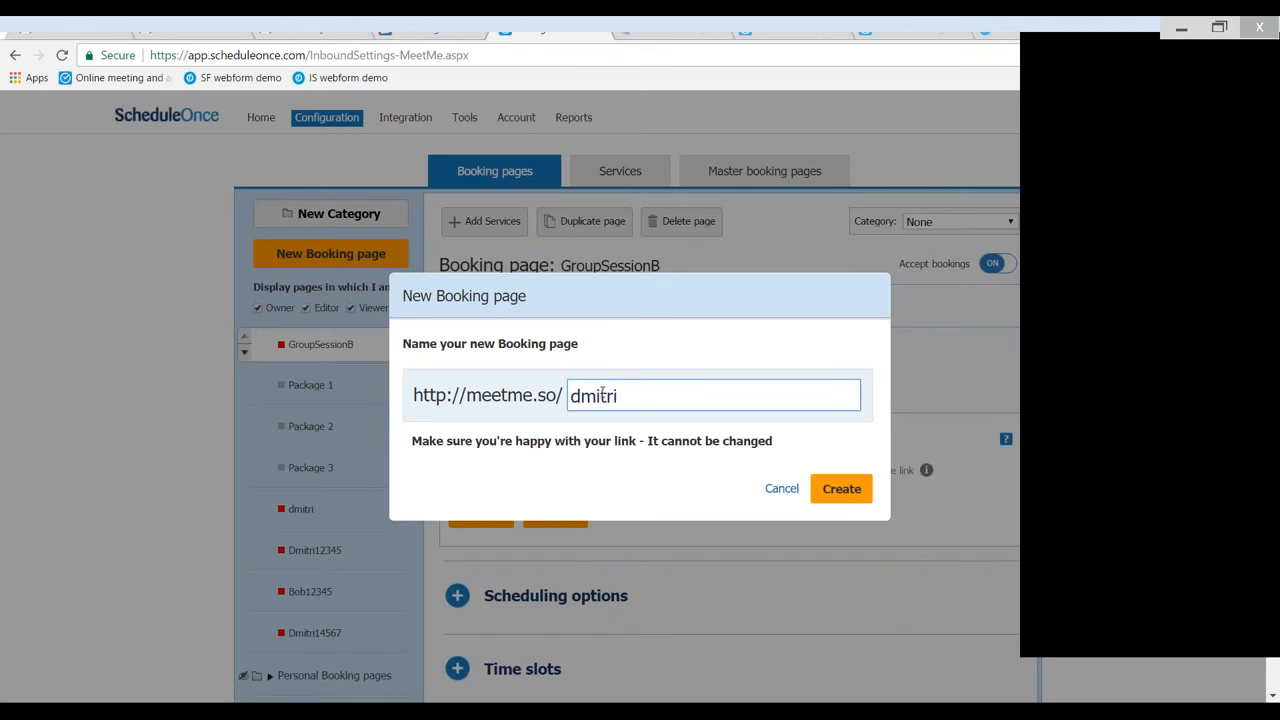
text(SO123)
click(846, 493)
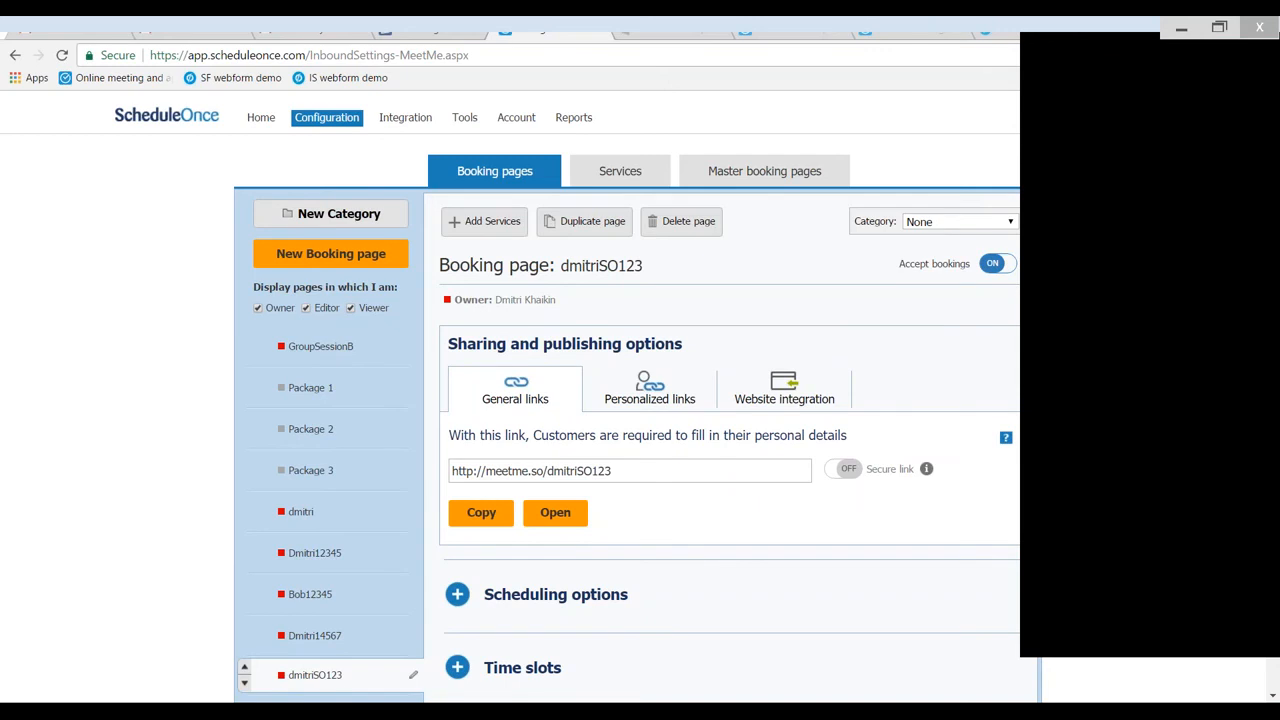
- Open the new booking page's scheduling options for editing
scroll(627, 400, down, 1)
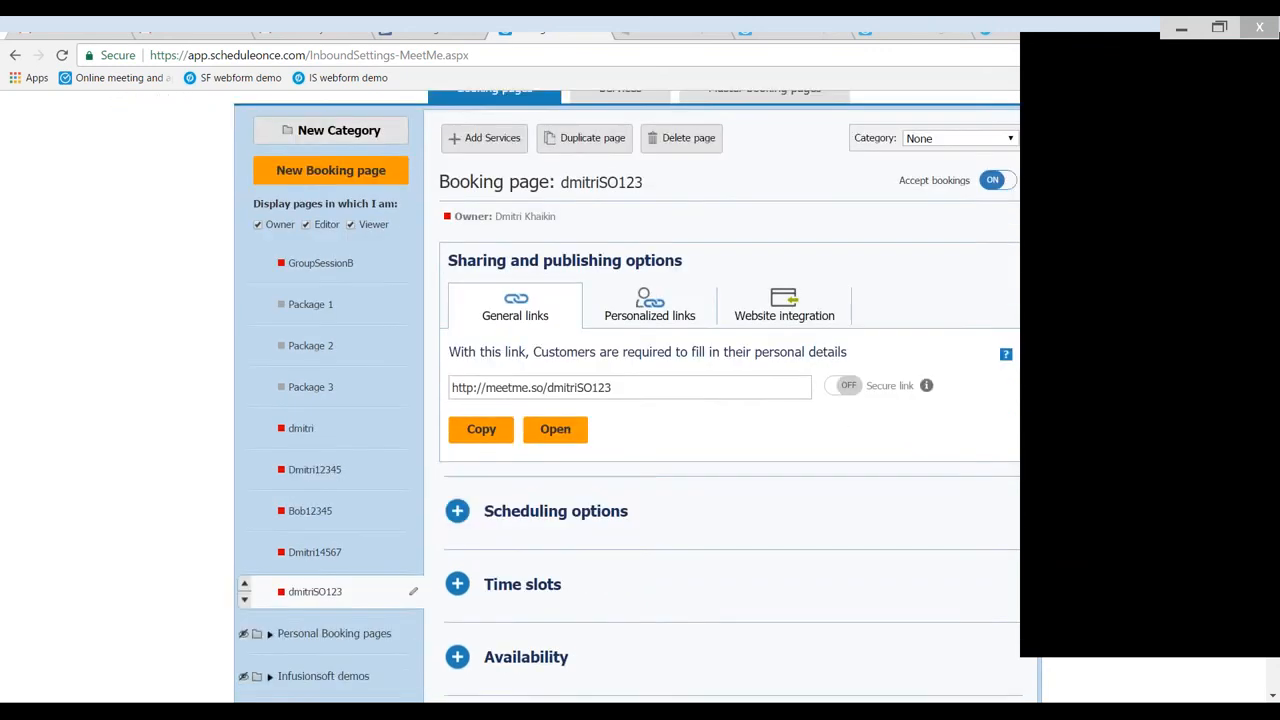
scroll(627, 400, down, 1)
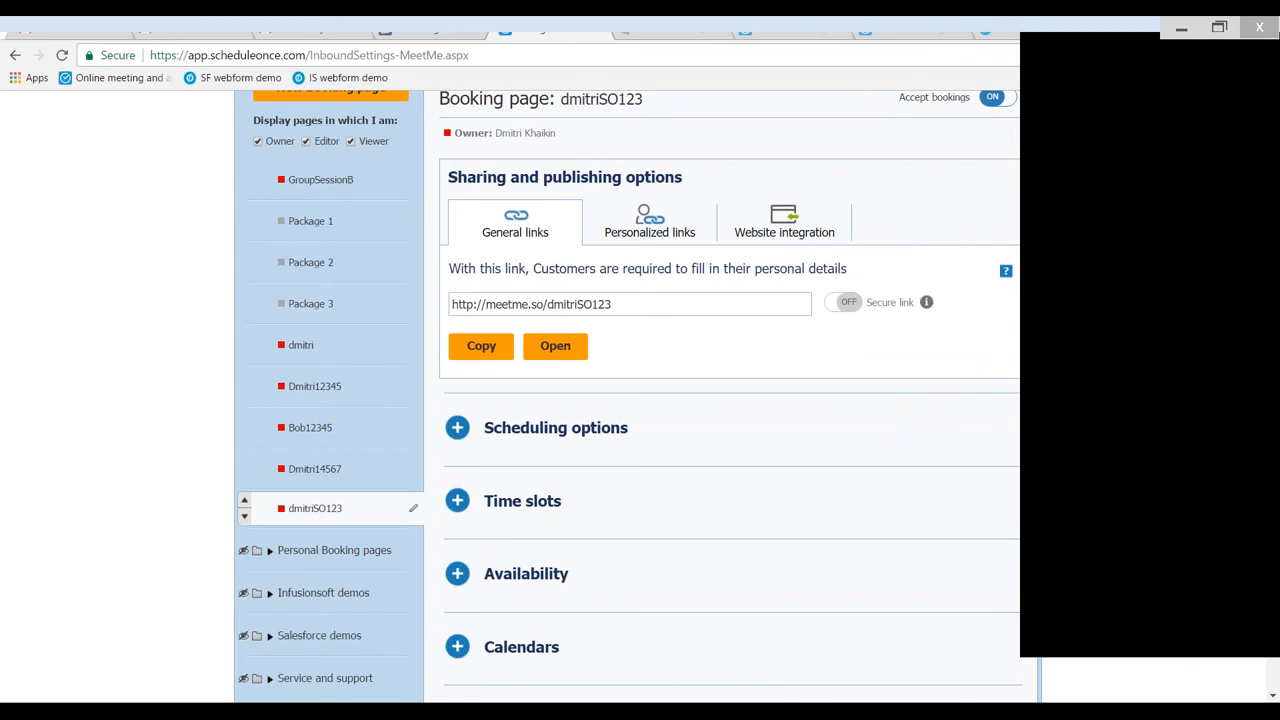
scroll(537, 360, down, 1)
click(537, 357)
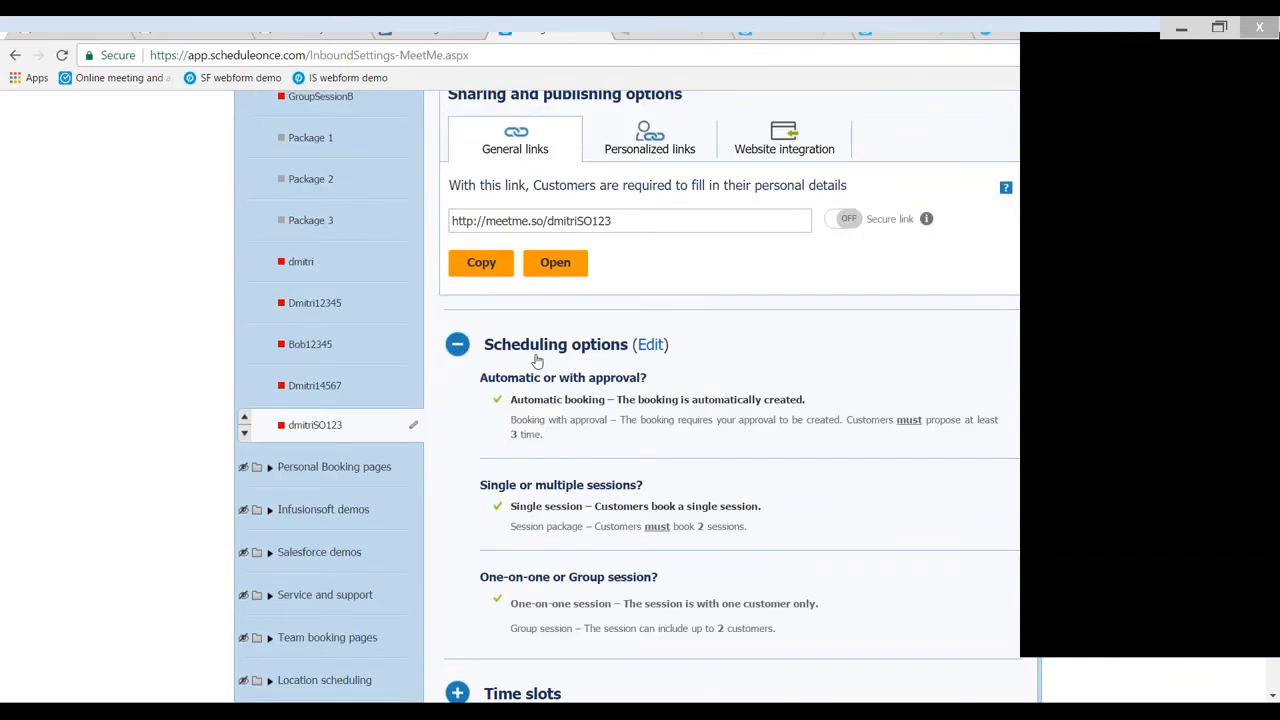
click(651, 345)
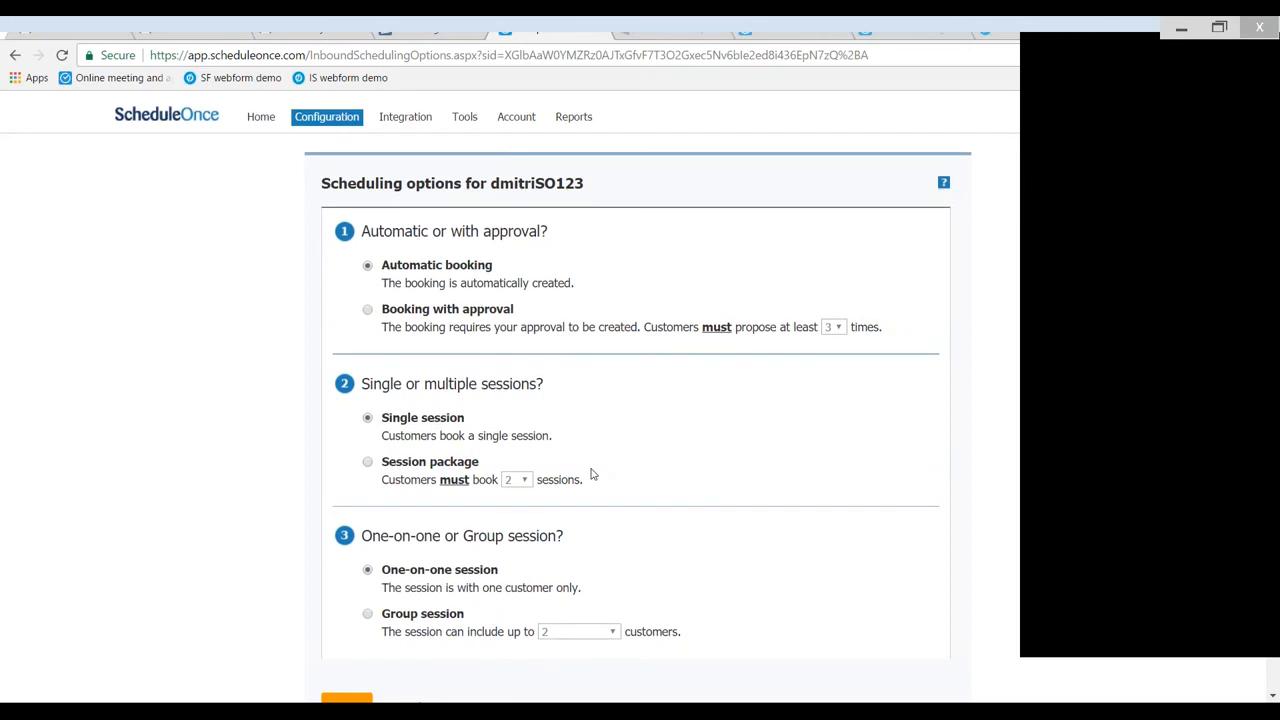
- Try making the booking page a group session for up to 10 customers
scroll(592, 478, down, 1)
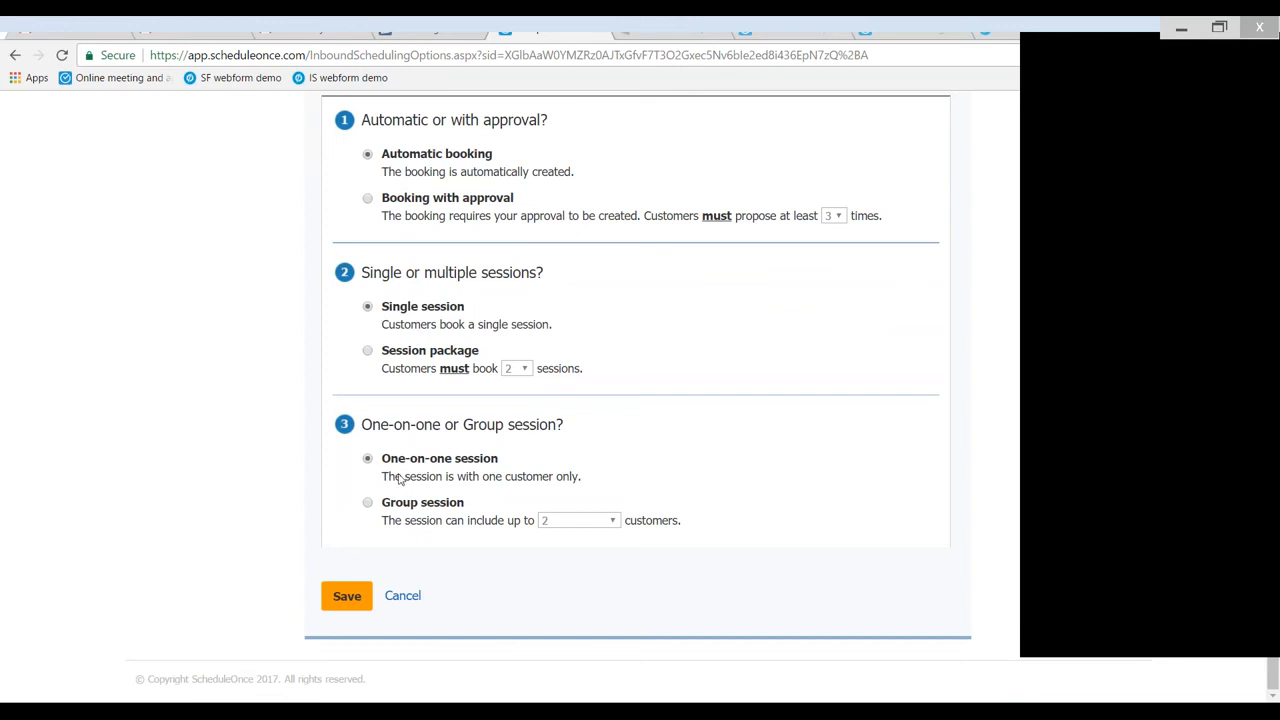
click(368, 503)
click(585, 521)
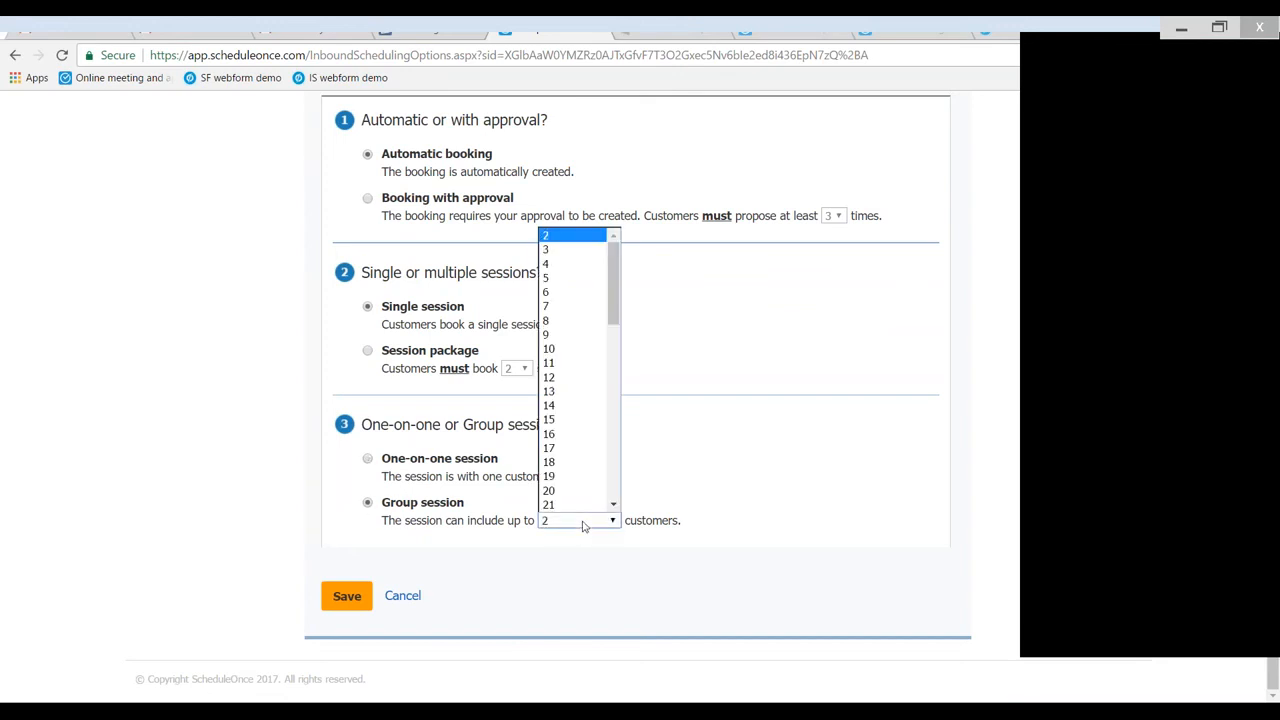
click(568, 349)
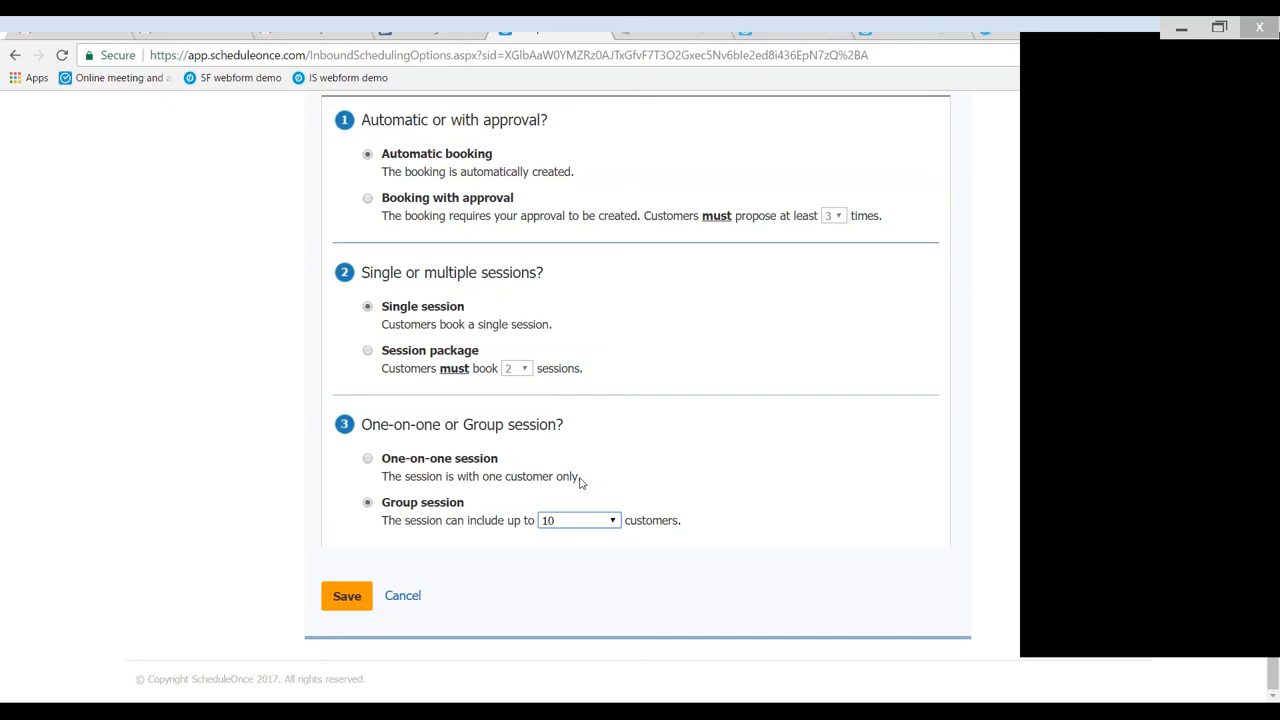
- Set the session type to a one-on-one session and save the scheduling options
click(367, 459)
click(344, 604)
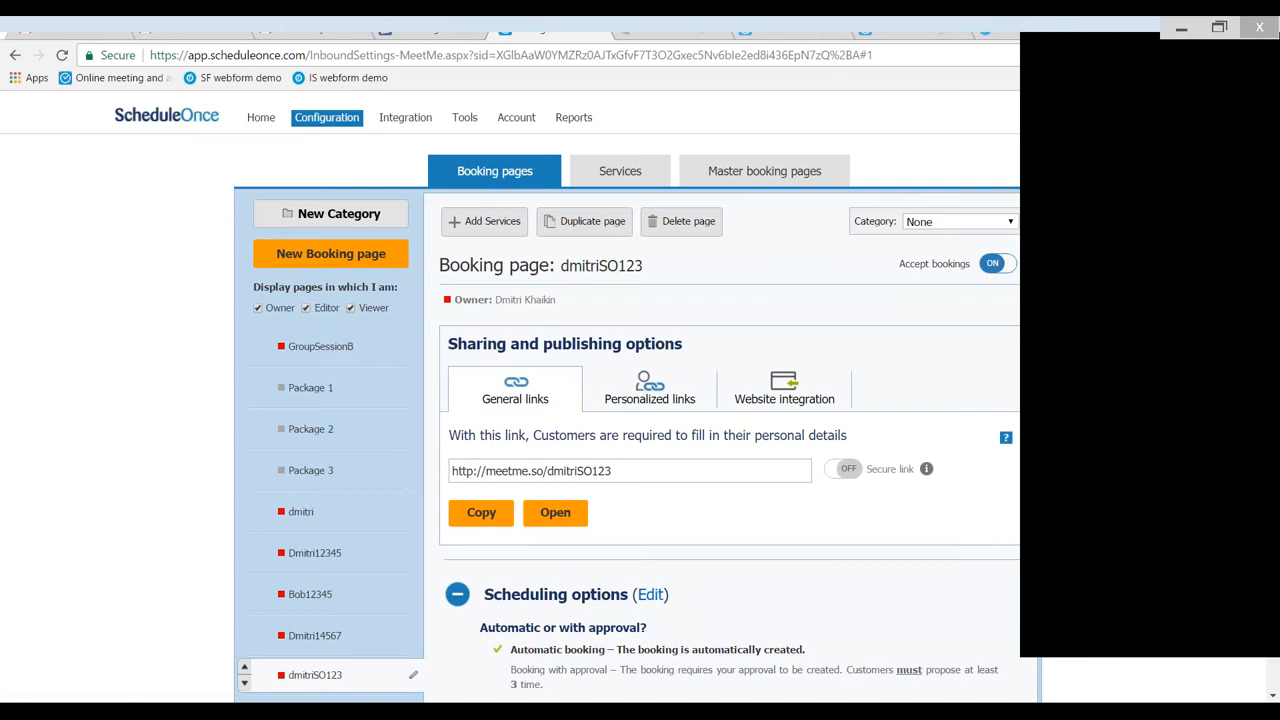
- Open the booking page's time slot settings for editing and fix the time slot duration at 30 min
scroll(487, 338, down, 3)
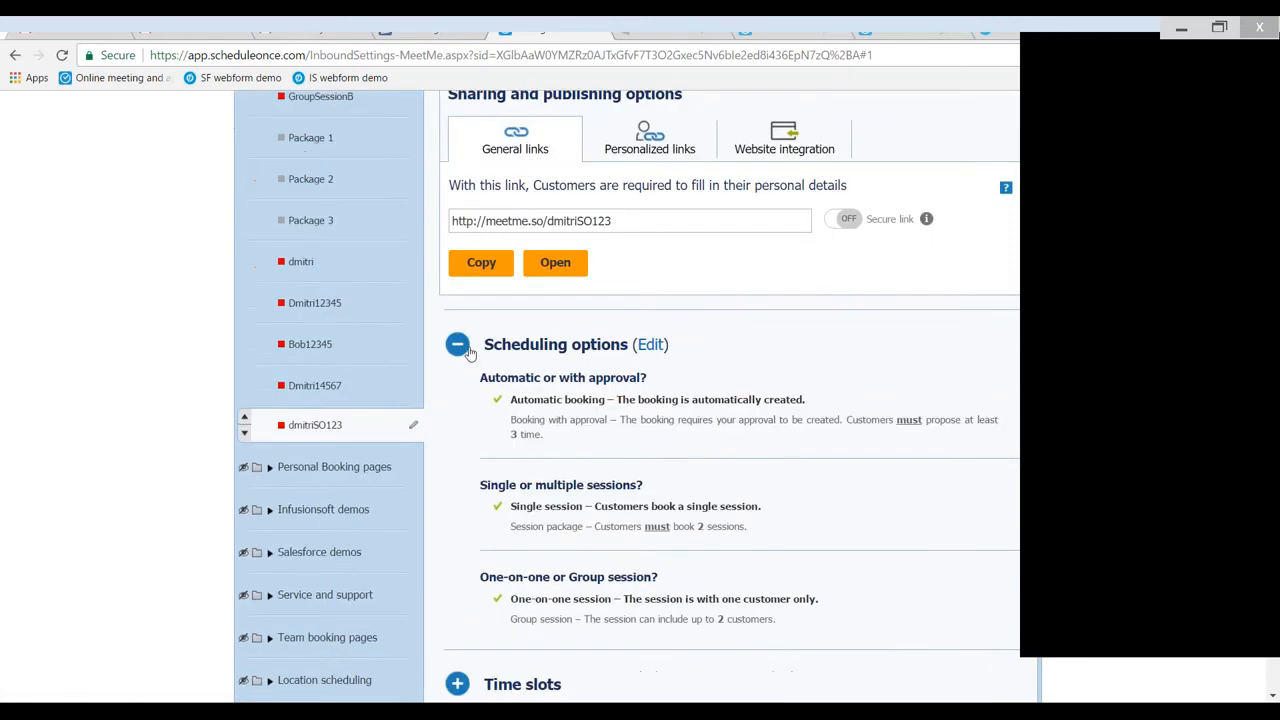
click(487, 337)
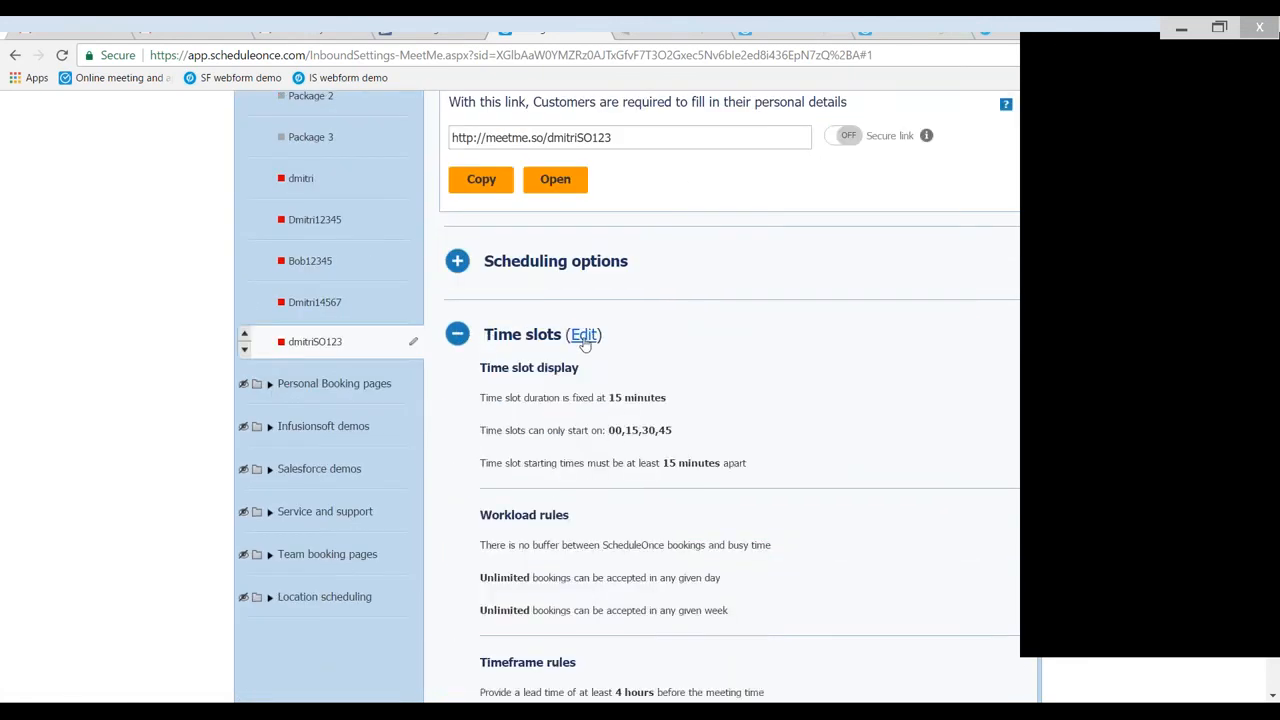
click(583, 338)
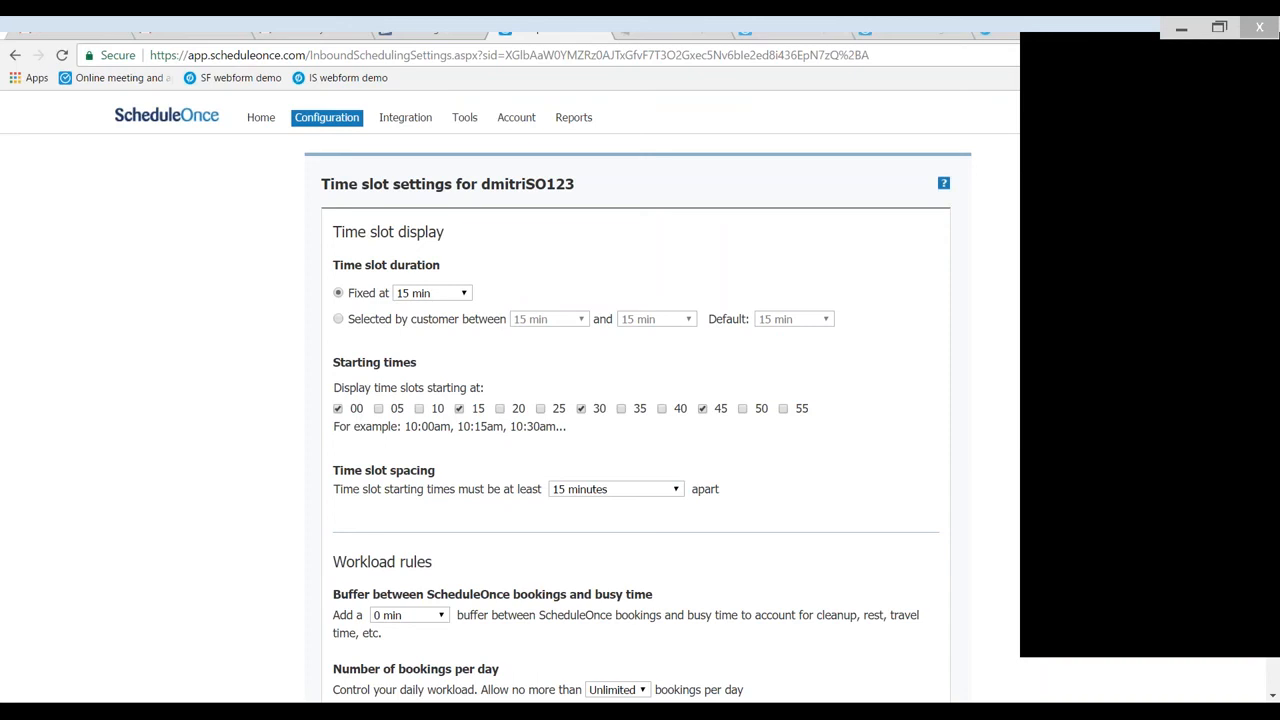
click(448, 296)
click(421, 391)
- Set the buffer between ScheduleOnce bookings and busy time to 15 min
scroll(540, 515, down, 1)
scroll(450, 528, down, 1)
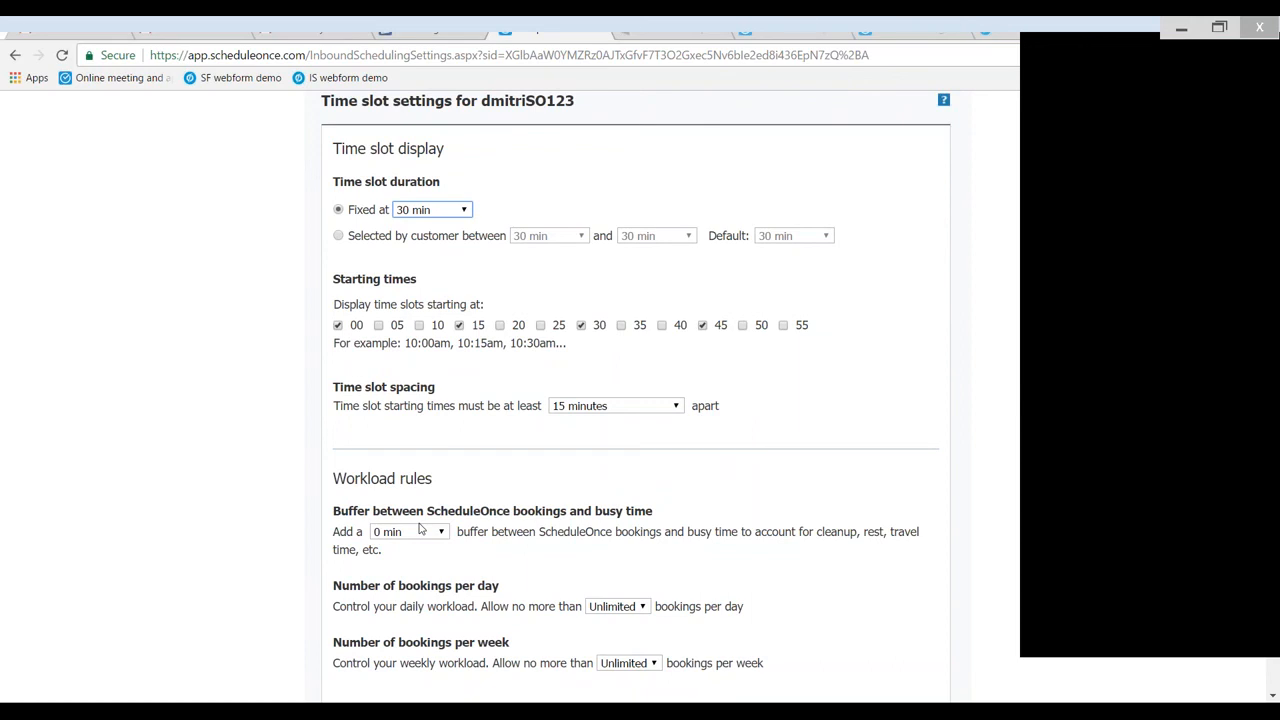
click(422, 537)
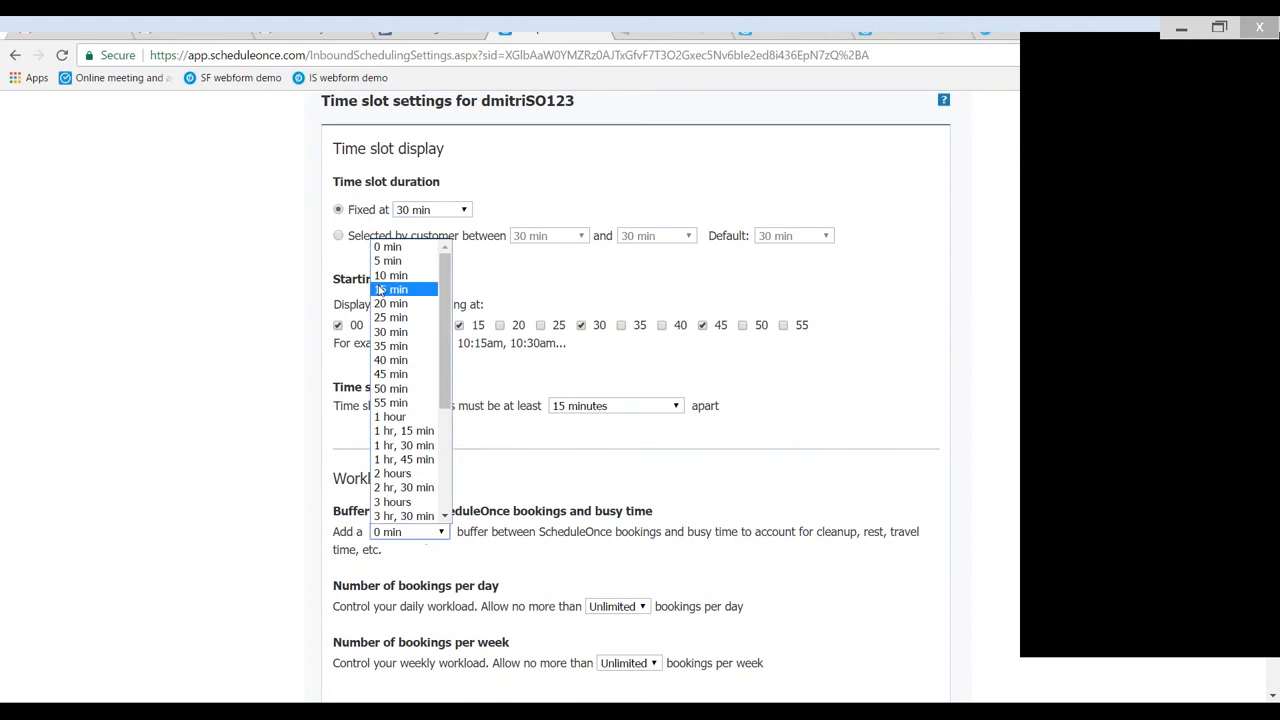
click(383, 291)
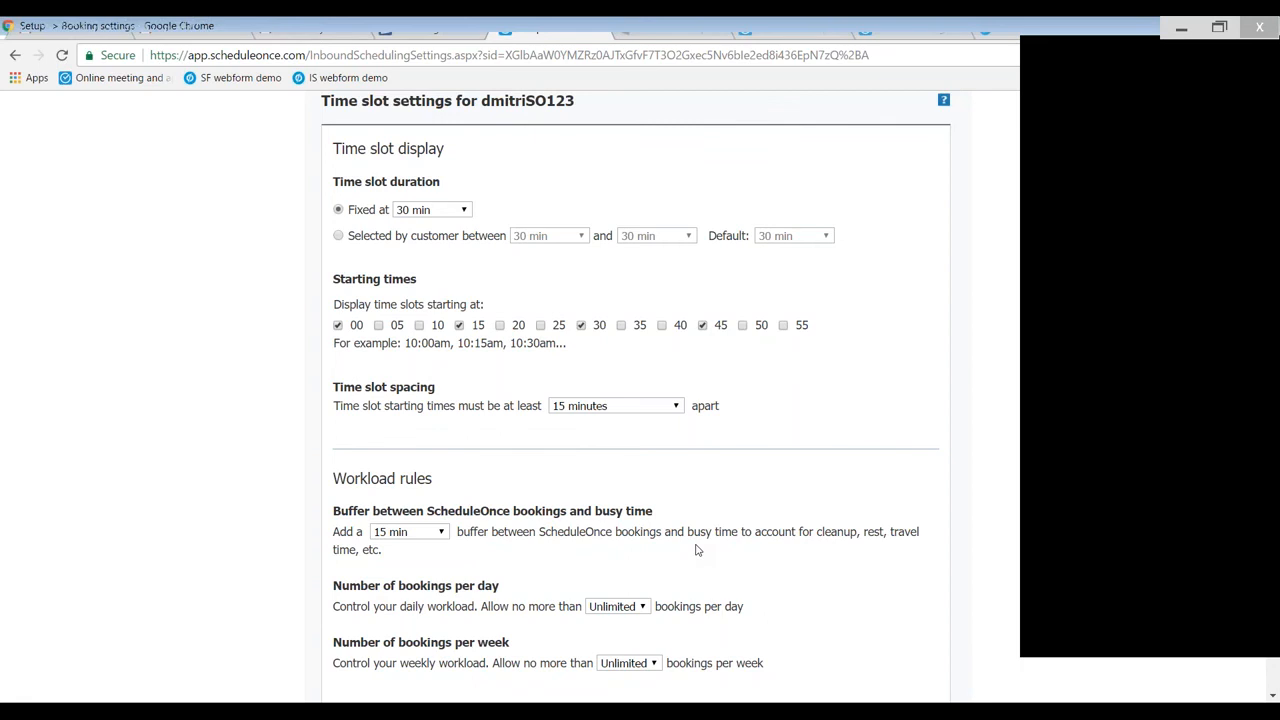
- Limit the workload to no more than 5 bookings per day and 15 bookings per week
scroll(698, 550, down, 1)
click(629, 525)
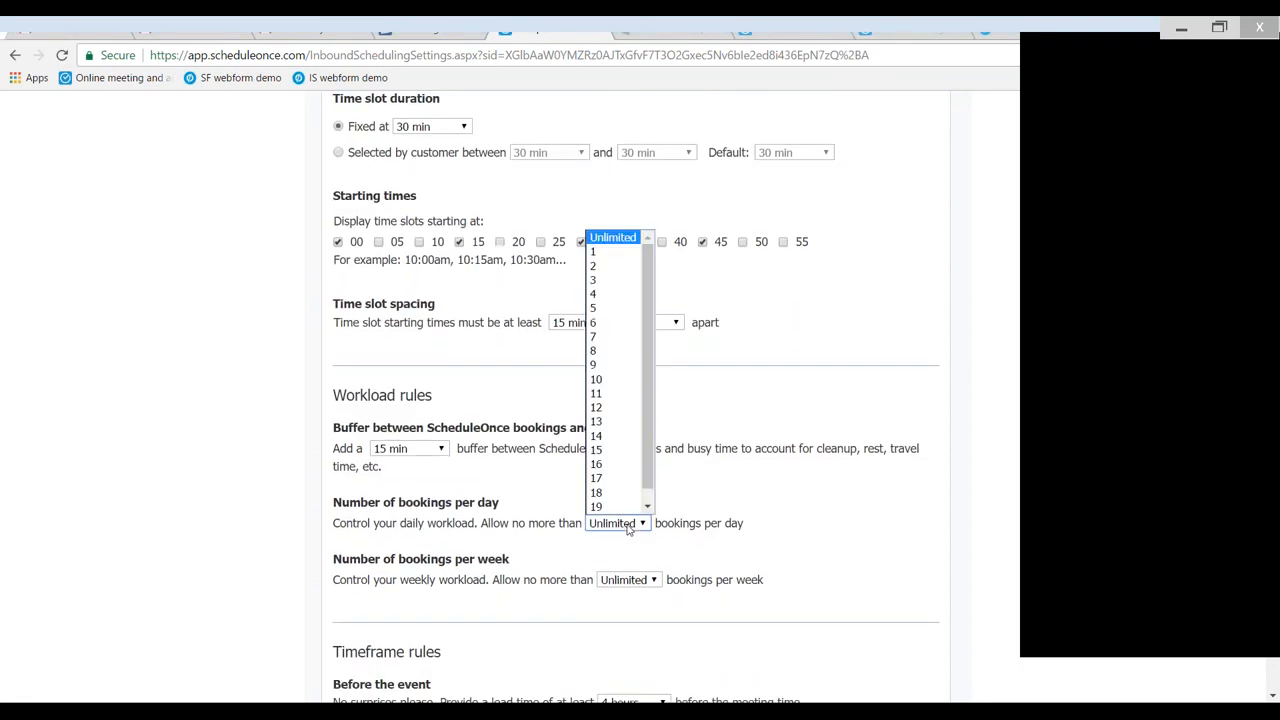
click(606, 309)
click(645, 580)
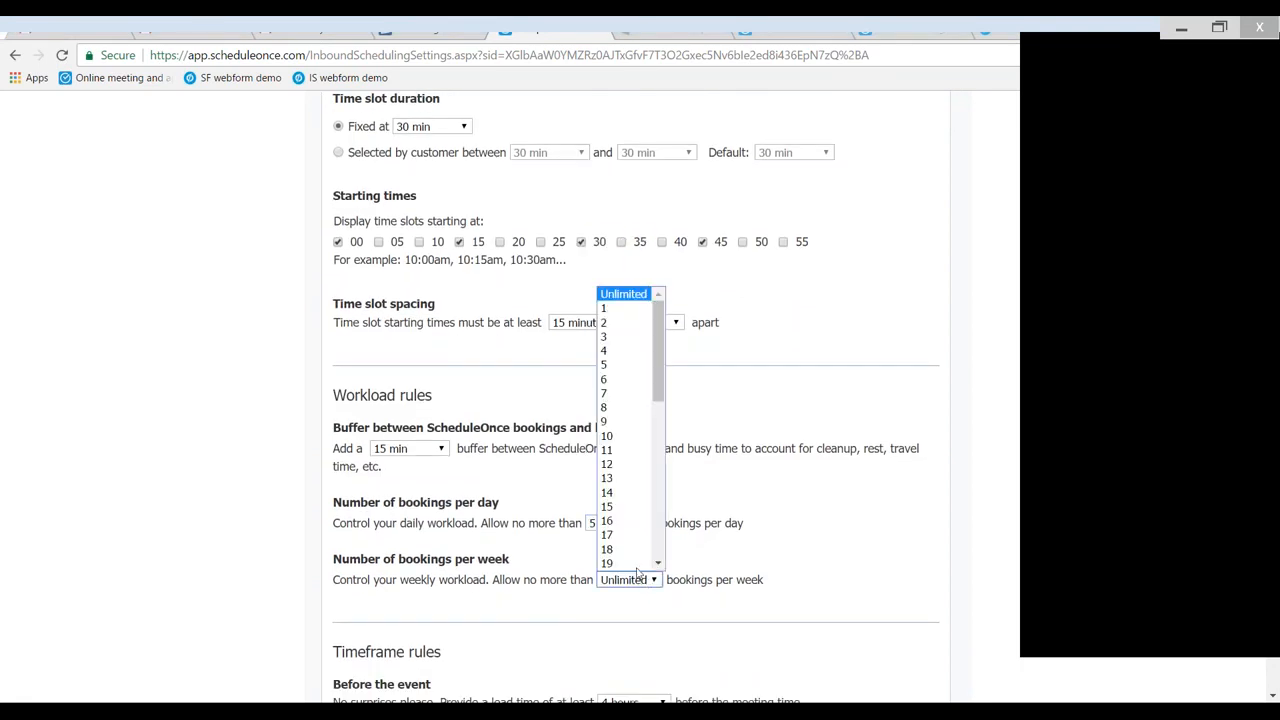
click(619, 510)
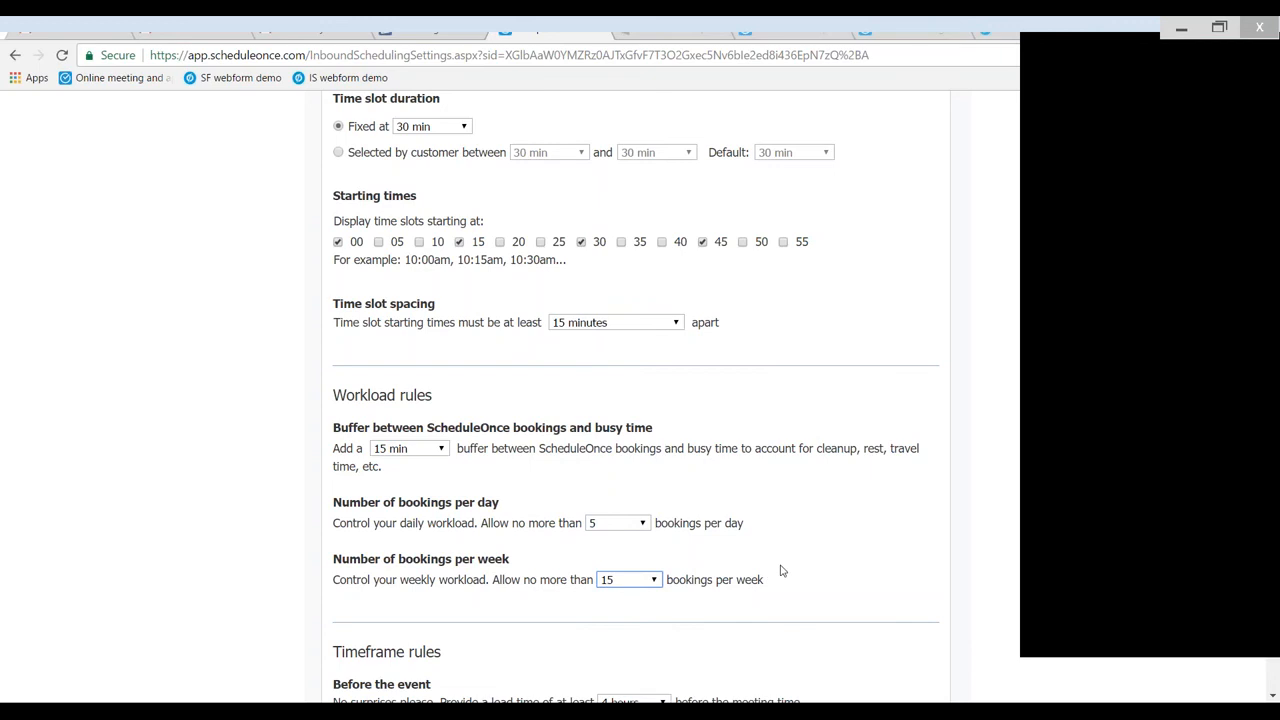
- Set the minimum lead time before the meeting to 12 hours
scroll(784, 540, down, 1)
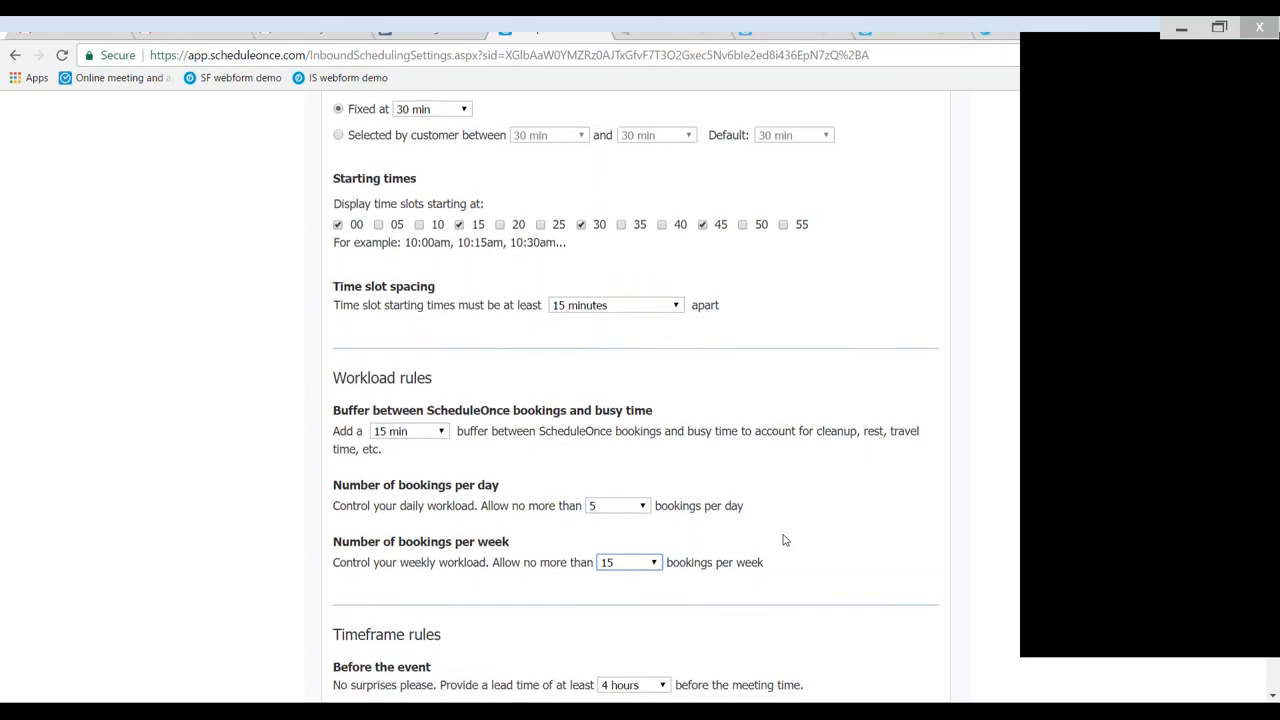
scroll(784, 540, down, 2)
scroll(730, 473, down, 1)
scroll(730, 473, down, 1)
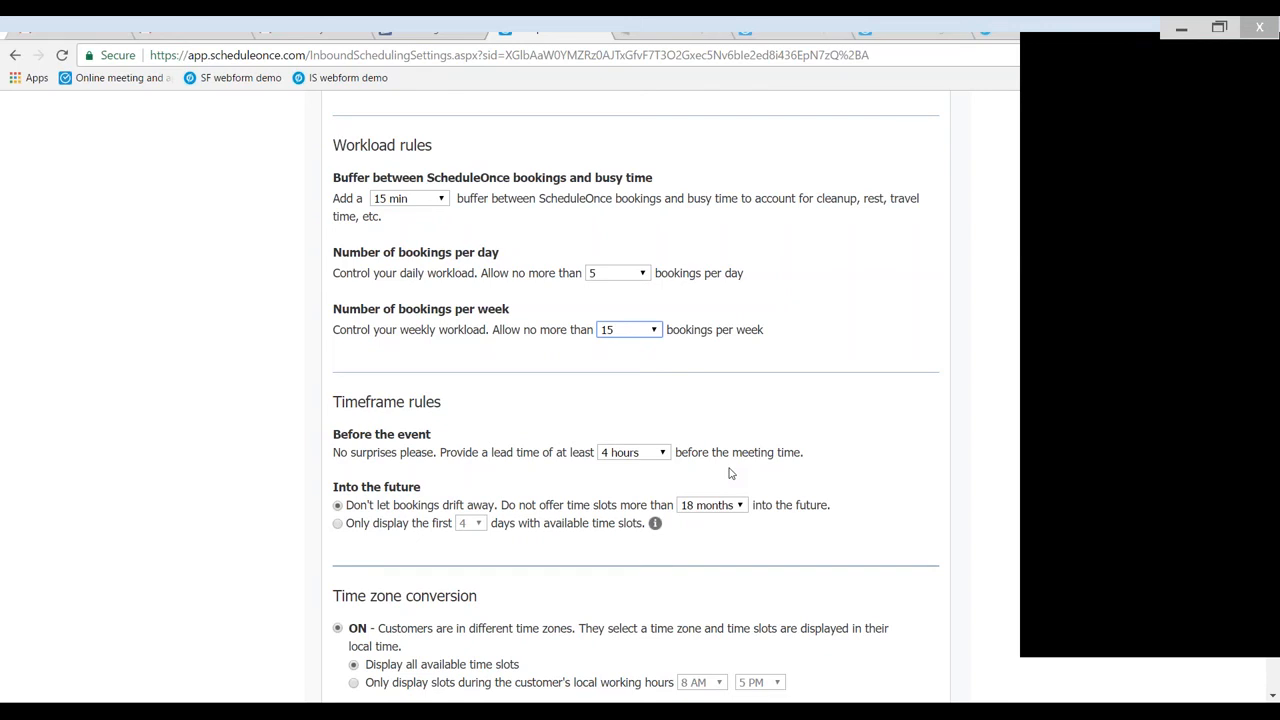
click(658, 455)
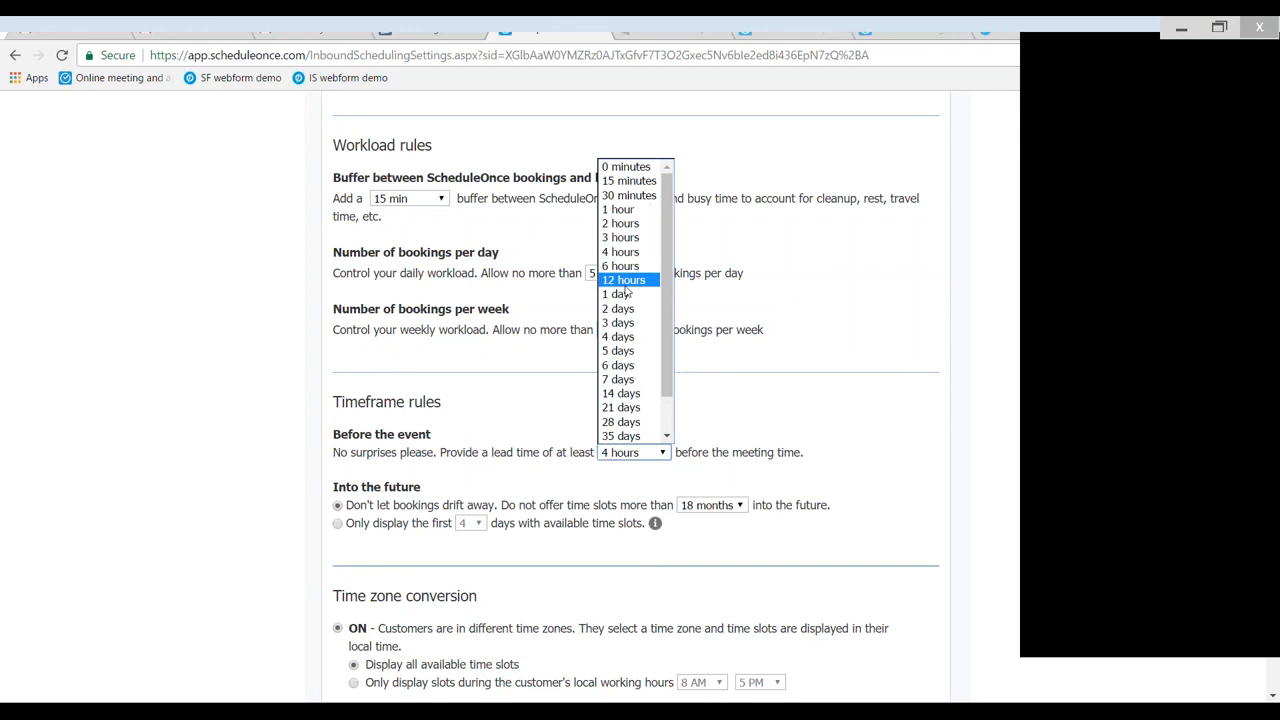
click(626, 288)
click(586, 410)
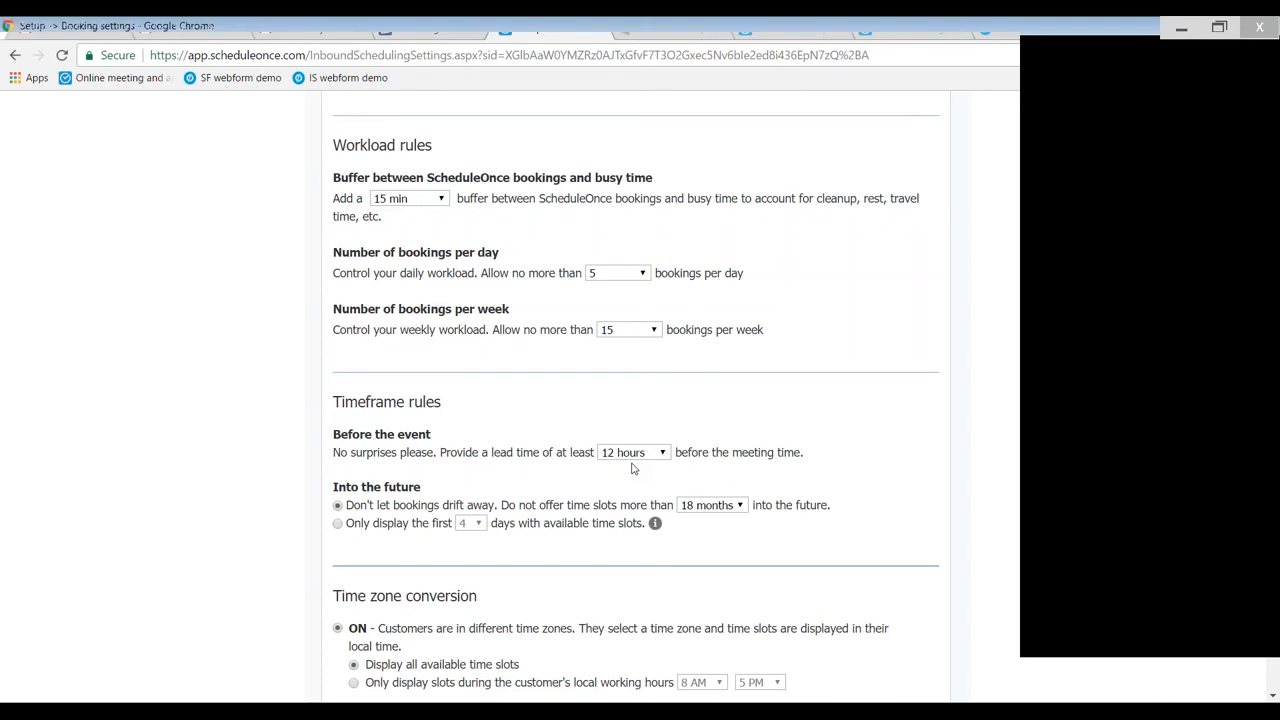
- Limit how far into the future time slots are offered to 2 months
scroll(631, 467, down, 1)
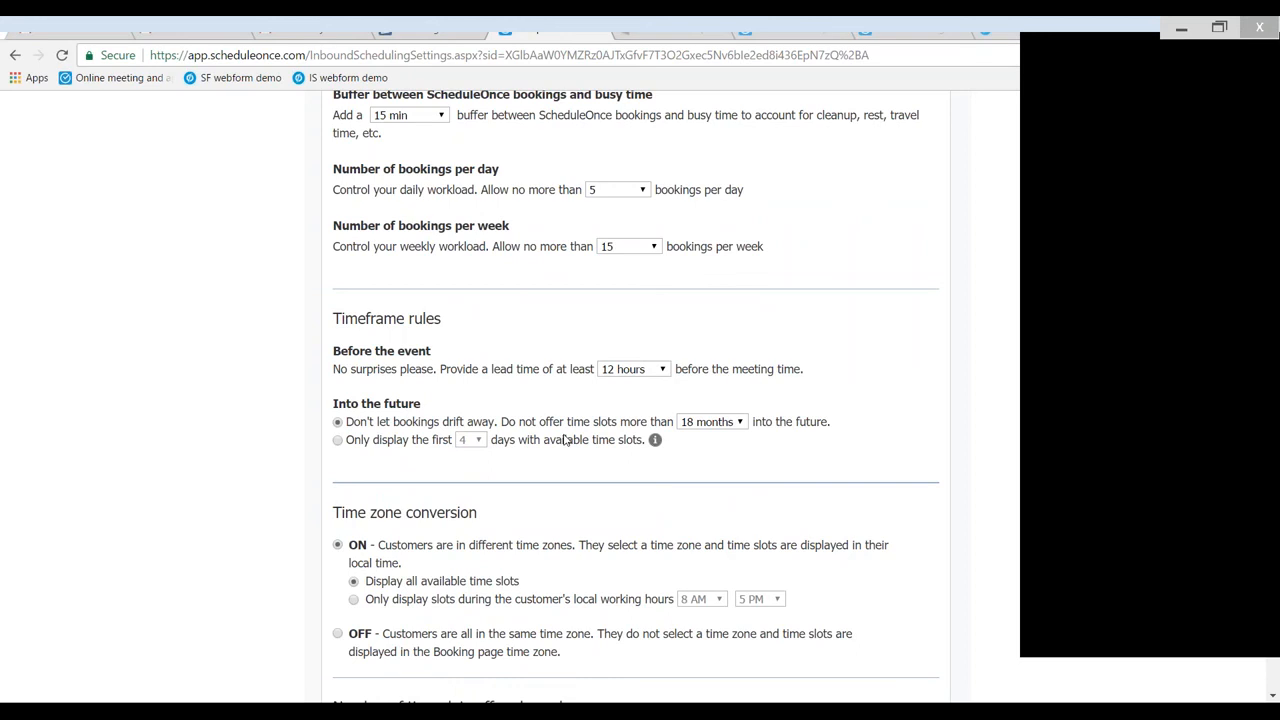
click(716, 428)
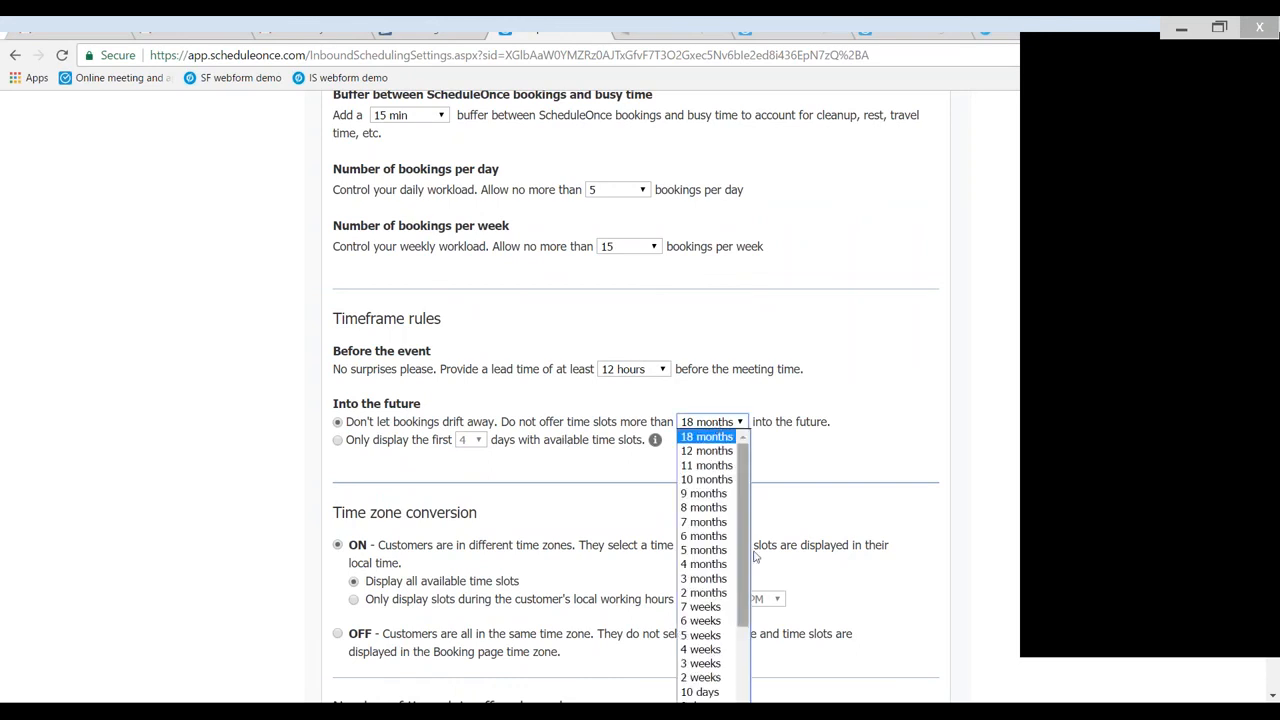
click(790, 548)
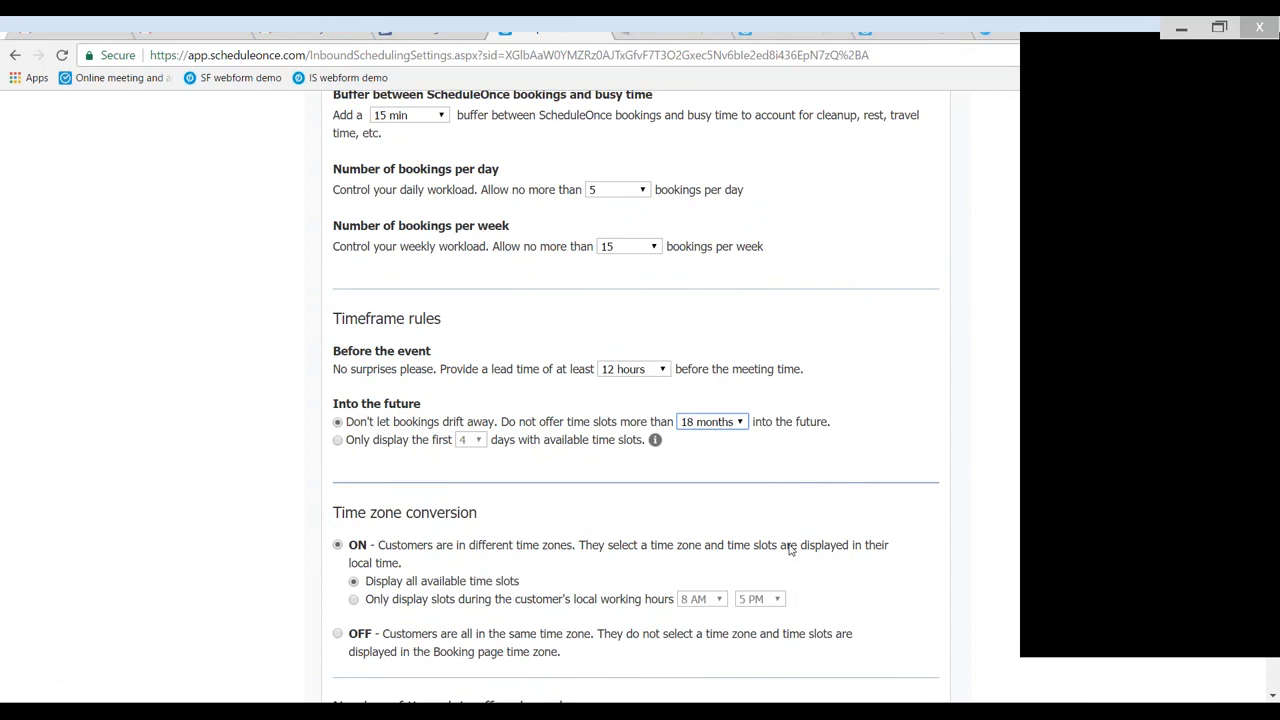
scroll(790, 548, down, 1)
click(712, 338)
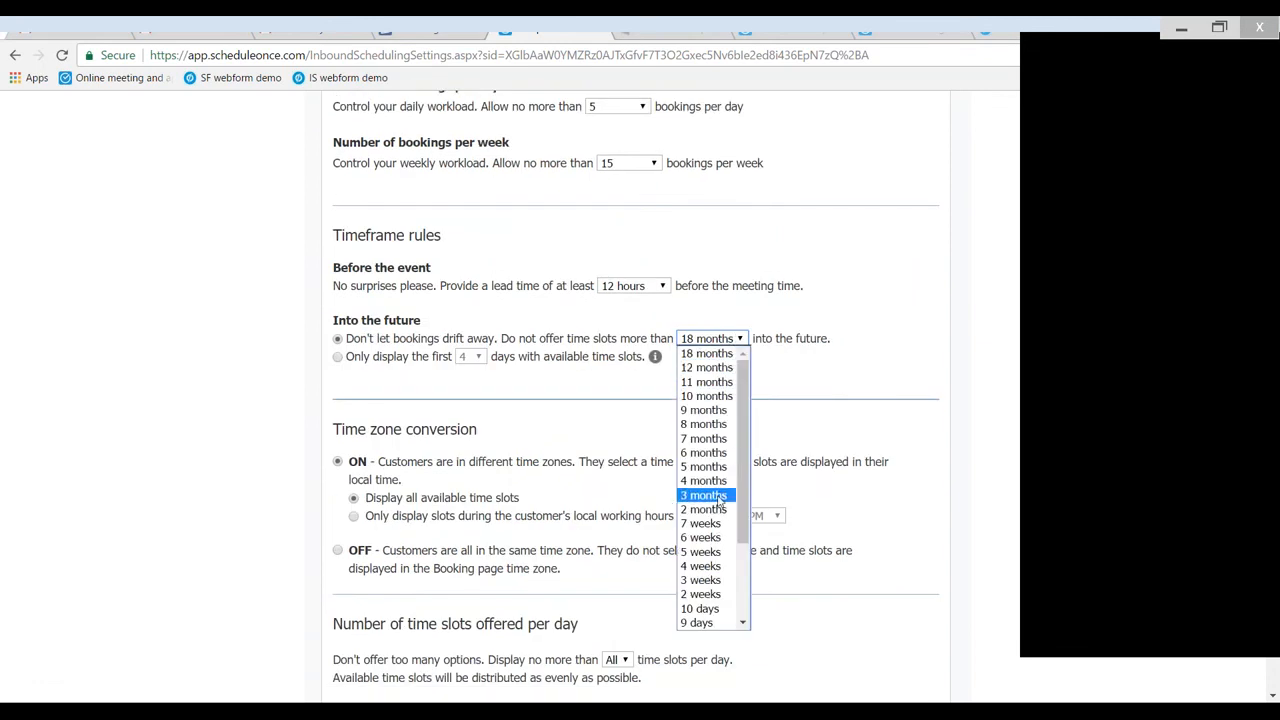
click(704, 509)
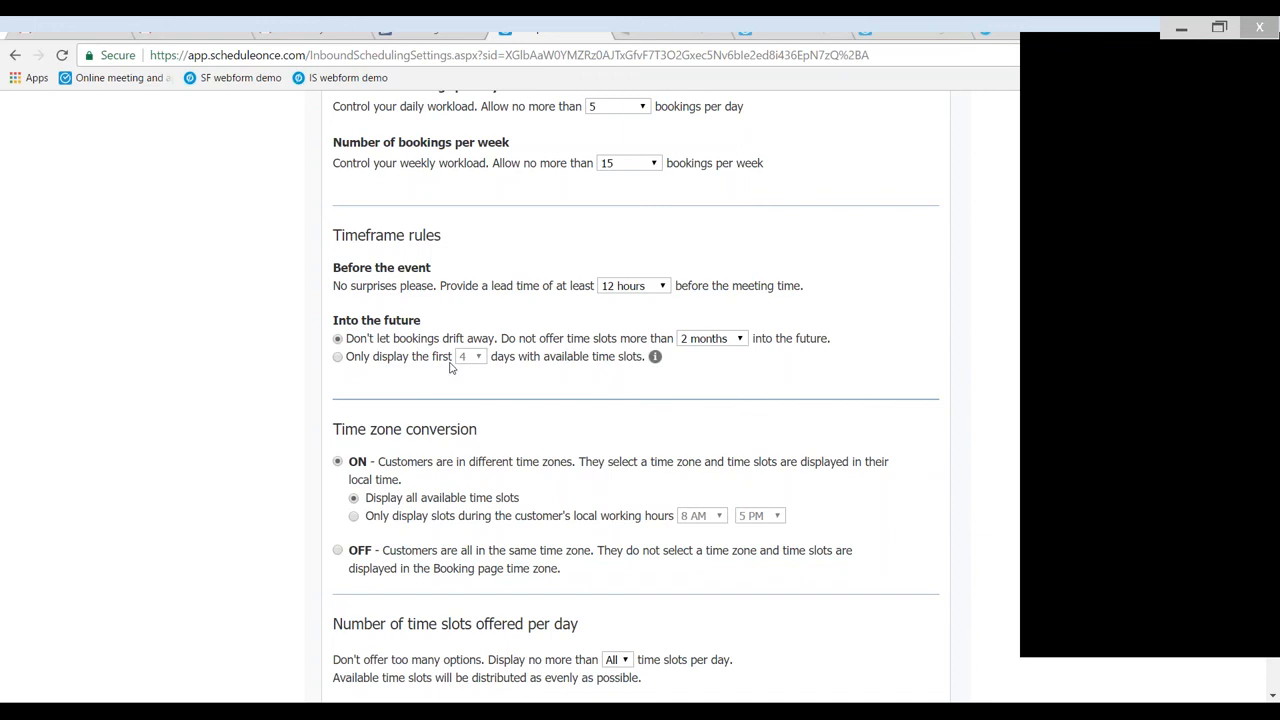
- Try displaying only the first 4 days with available time slots, and return to the 2 months future limit
click(339, 358)
click(477, 357)
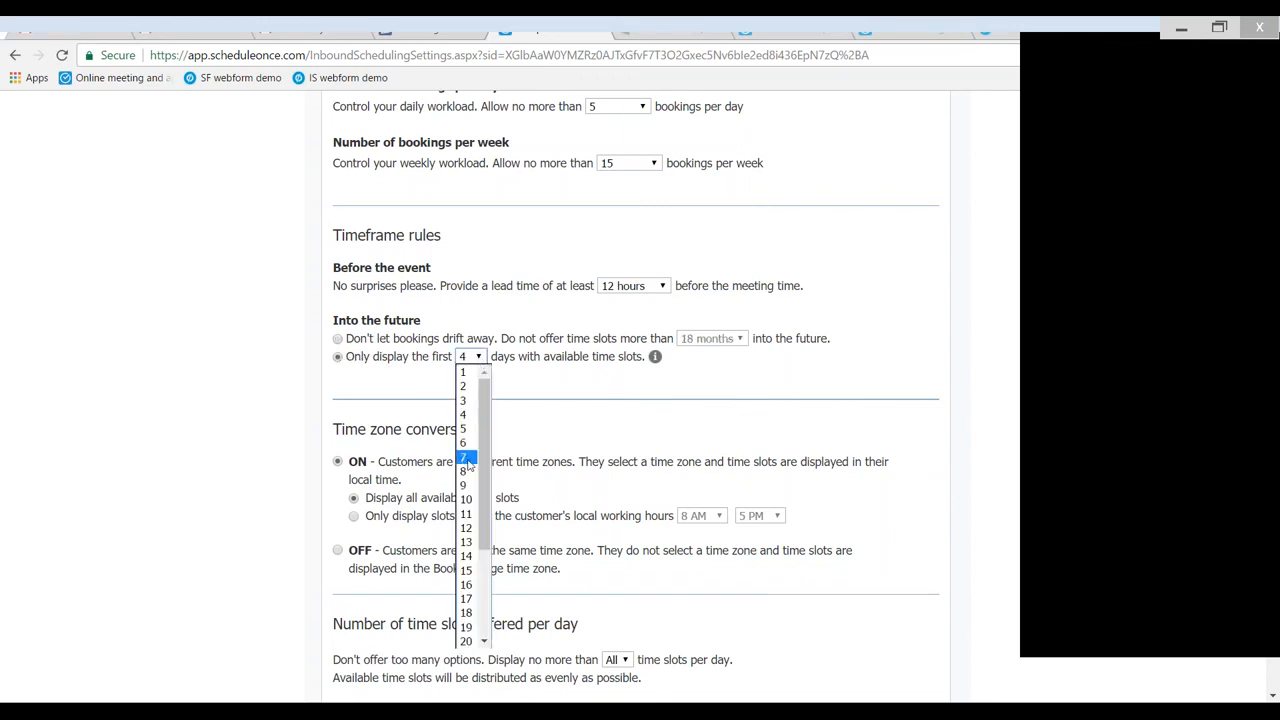
click(548, 450)
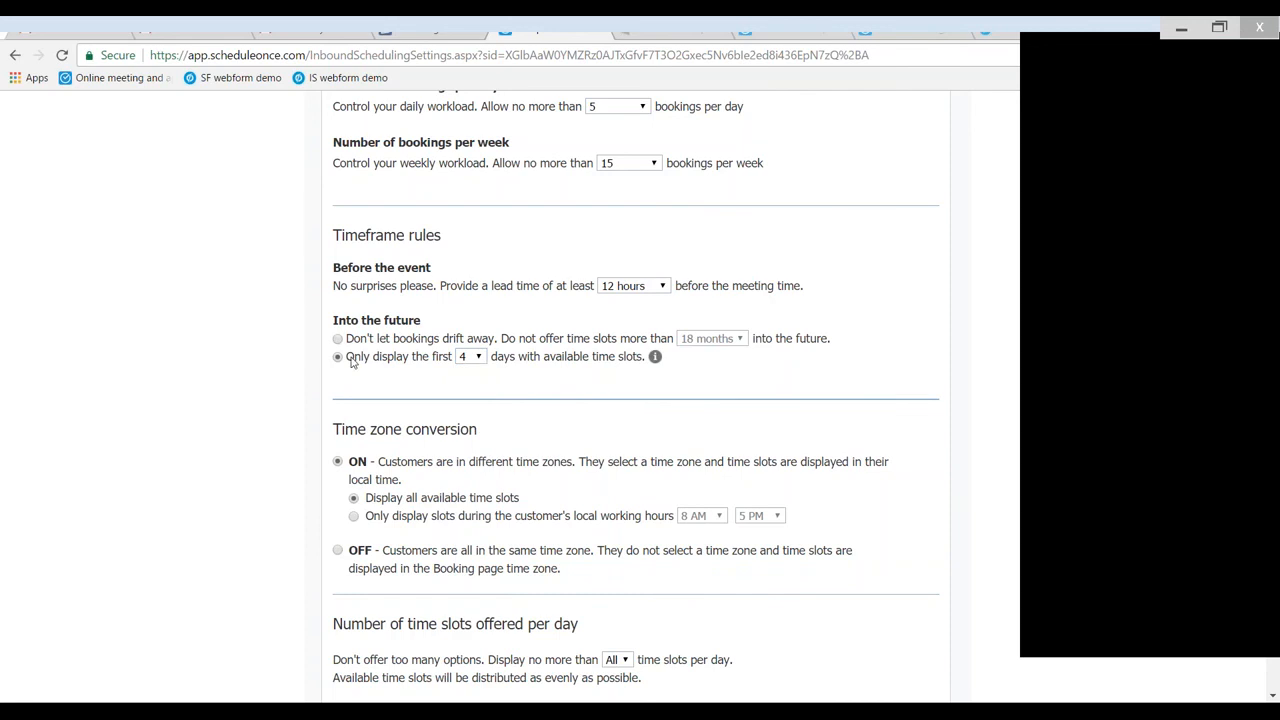
click(338, 341)
click(712, 340)
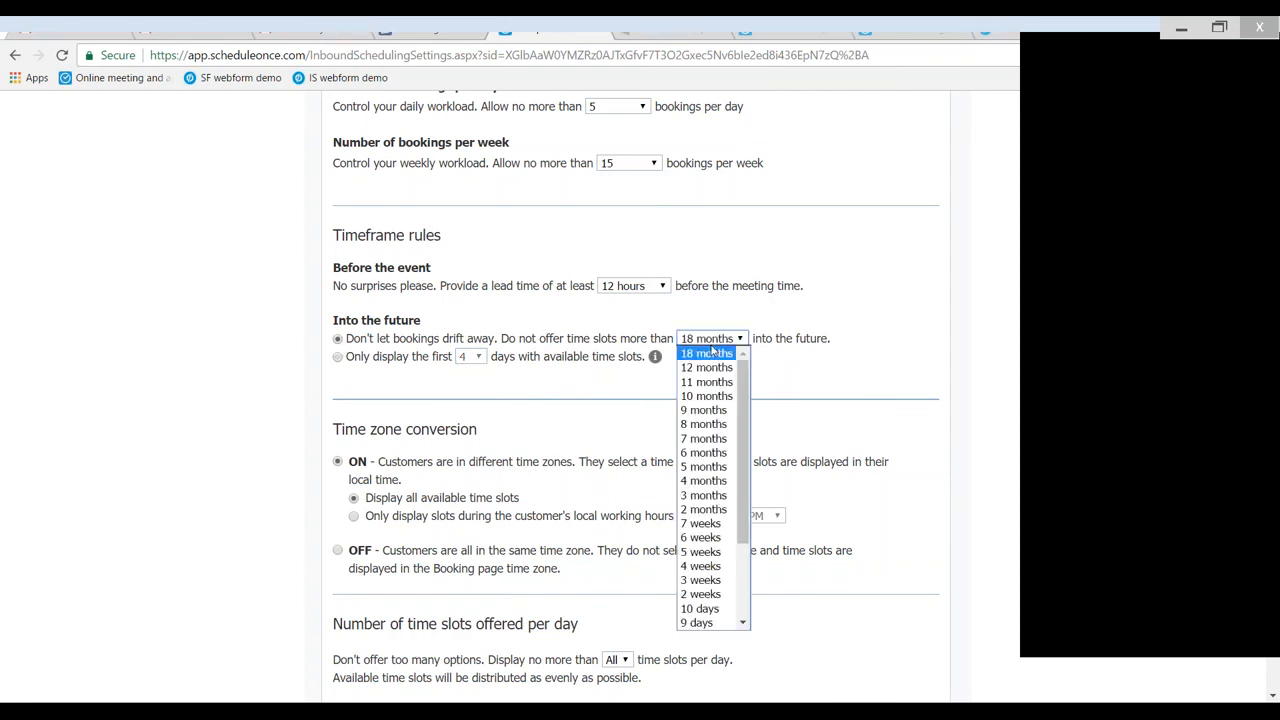
click(703, 510)
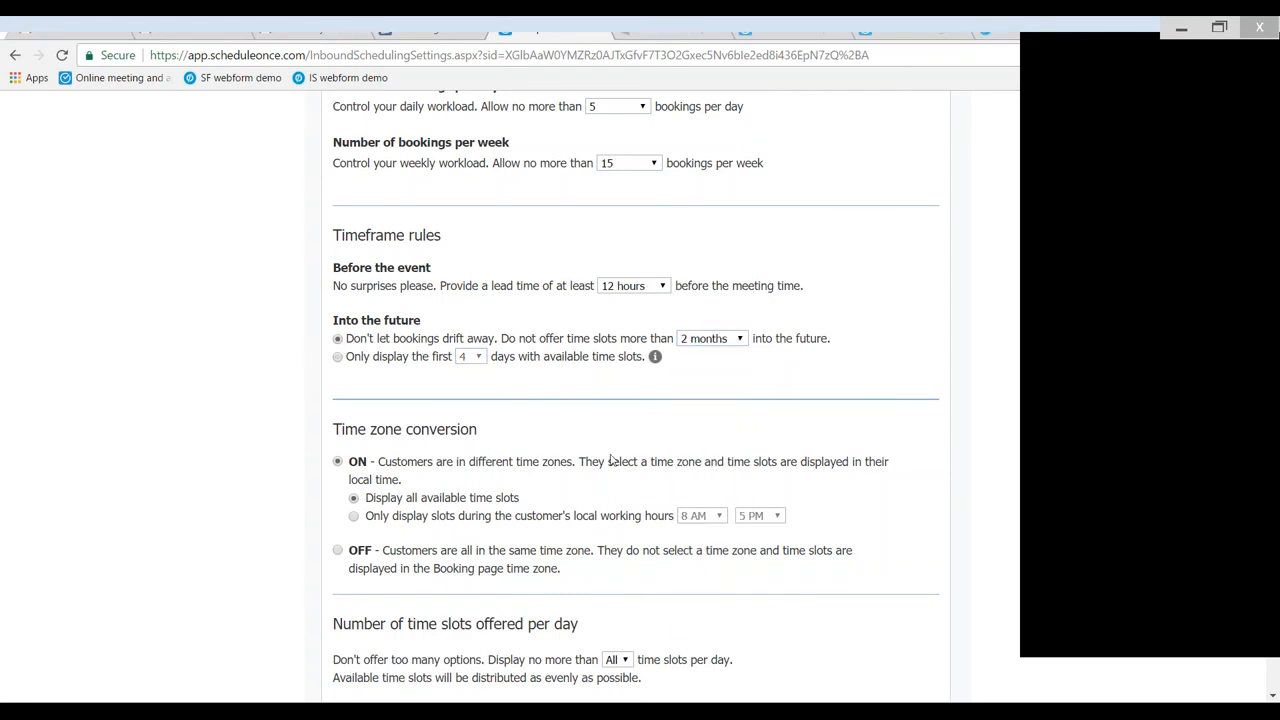
- Try showing only slots within the customer's local working hours, and return to displaying all available time slots
scroll(612, 459, down, 3)
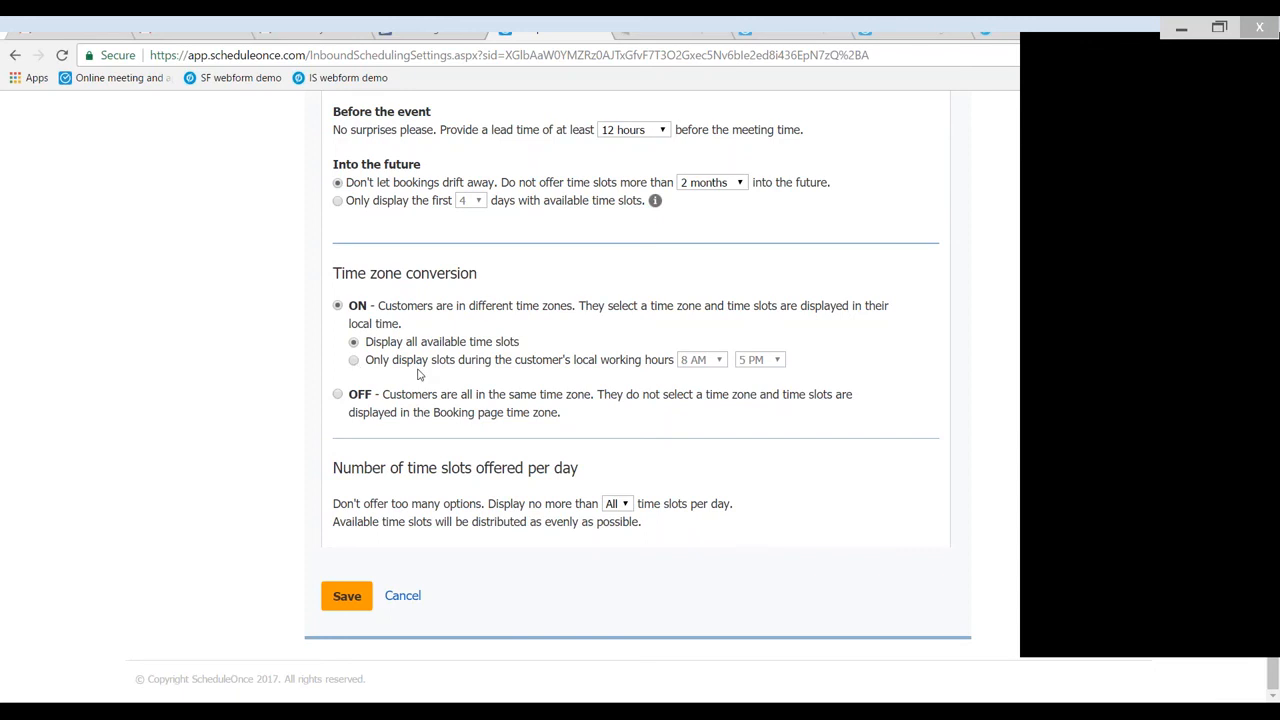
click(354, 360)
click(355, 343)
- Limit the number of time slots offered per day to 3 and save the time slot settings
click(617, 509)
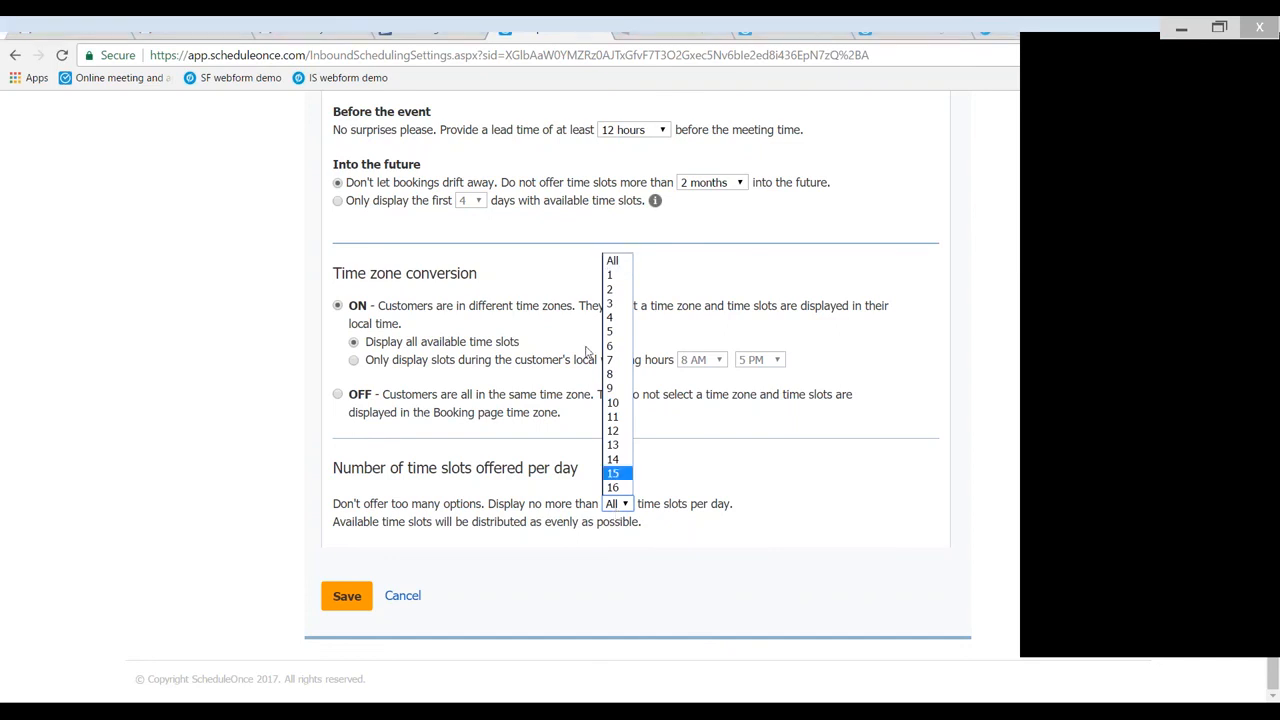
click(616, 304)
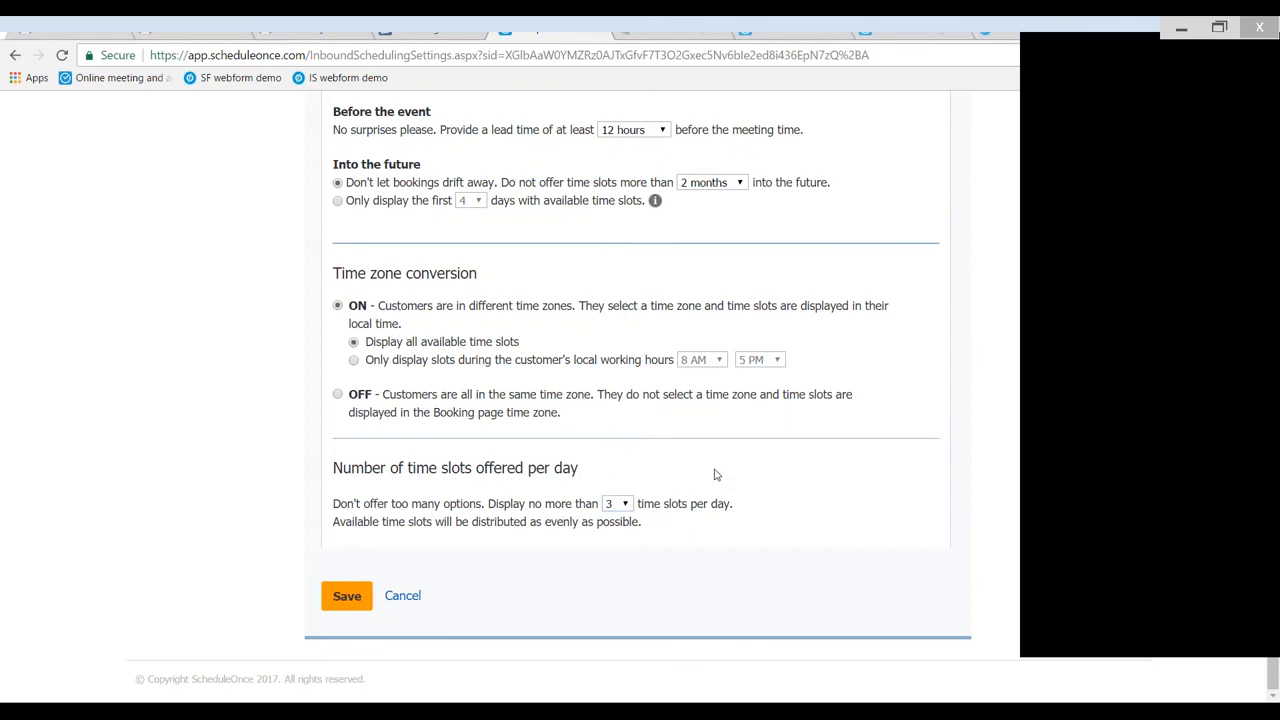
click(347, 597)
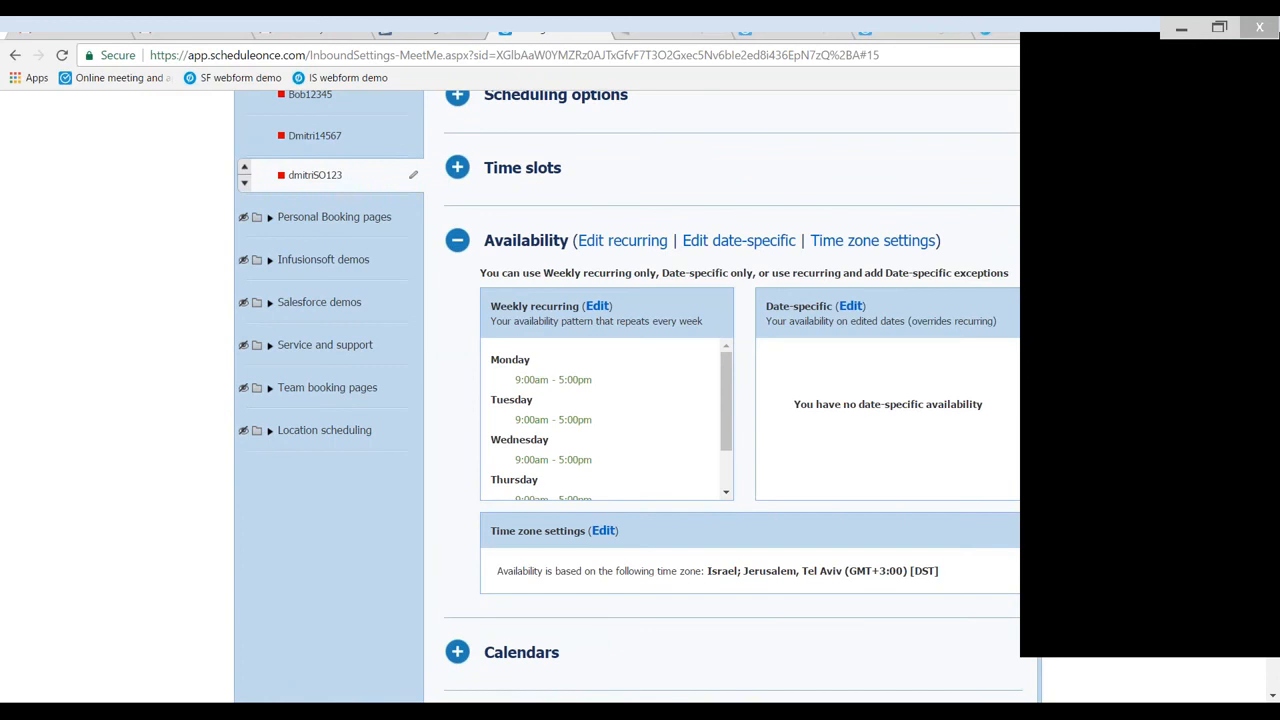
- Open the weekly recurring availability and change Friday's hours to 9:00am - 1:15pm
click(606, 242)
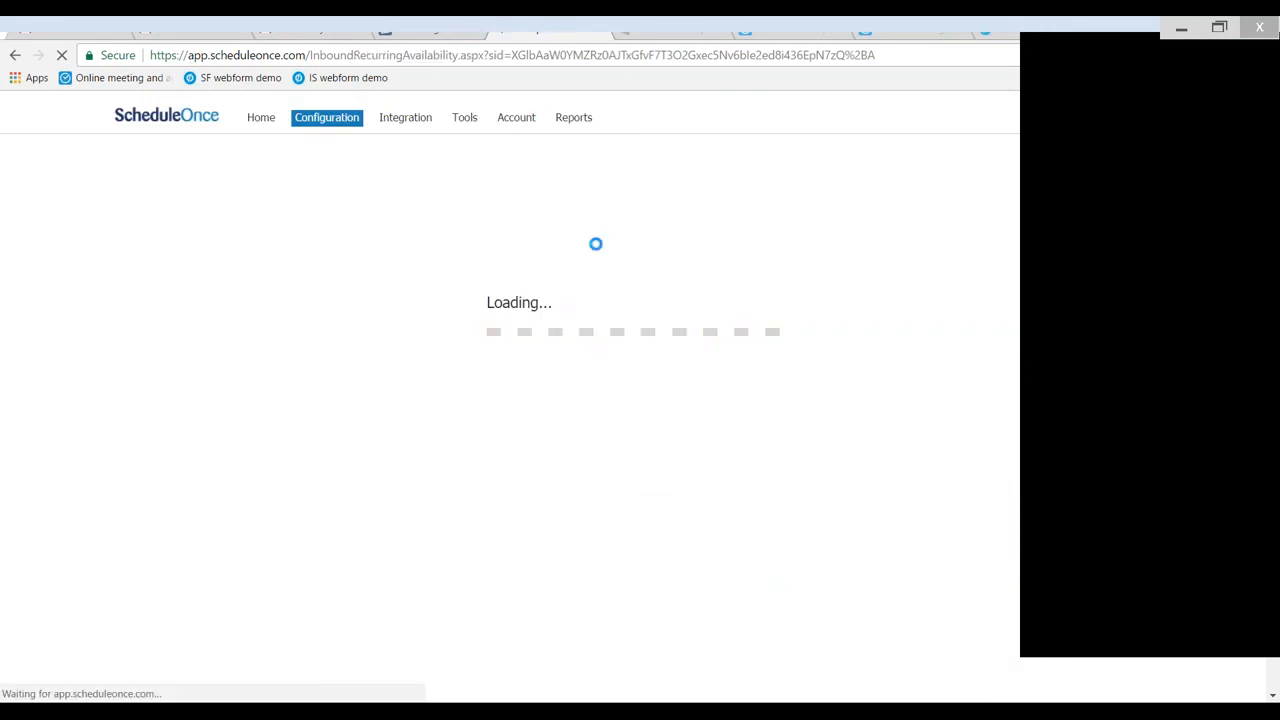
scroll(457, 251, down, 3)
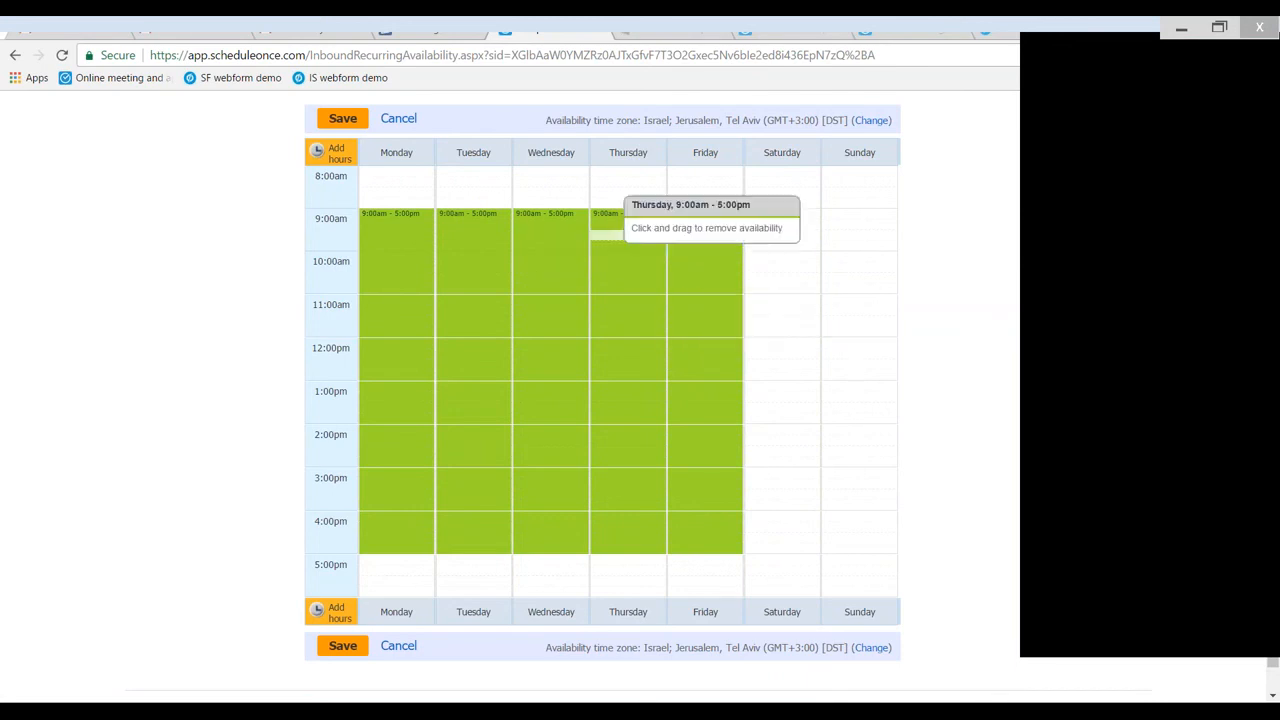
drag(688, 218, 706, 545)
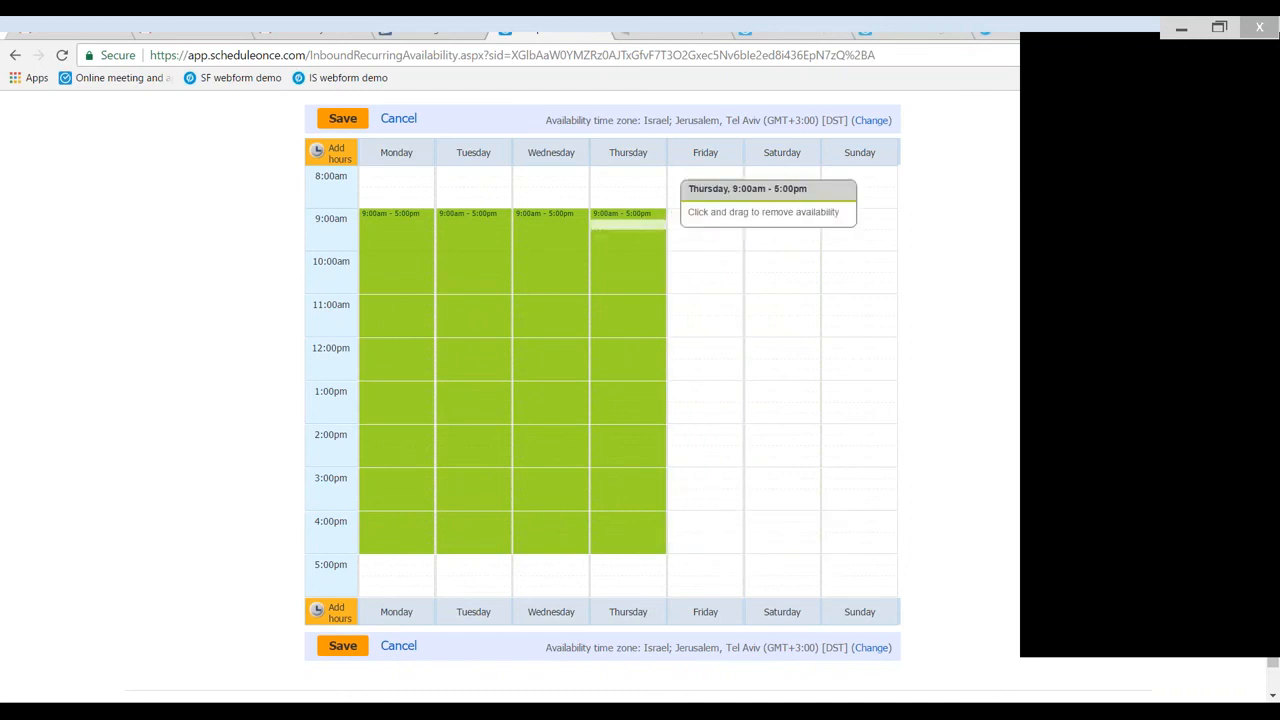
drag(709, 220, 733, 382)
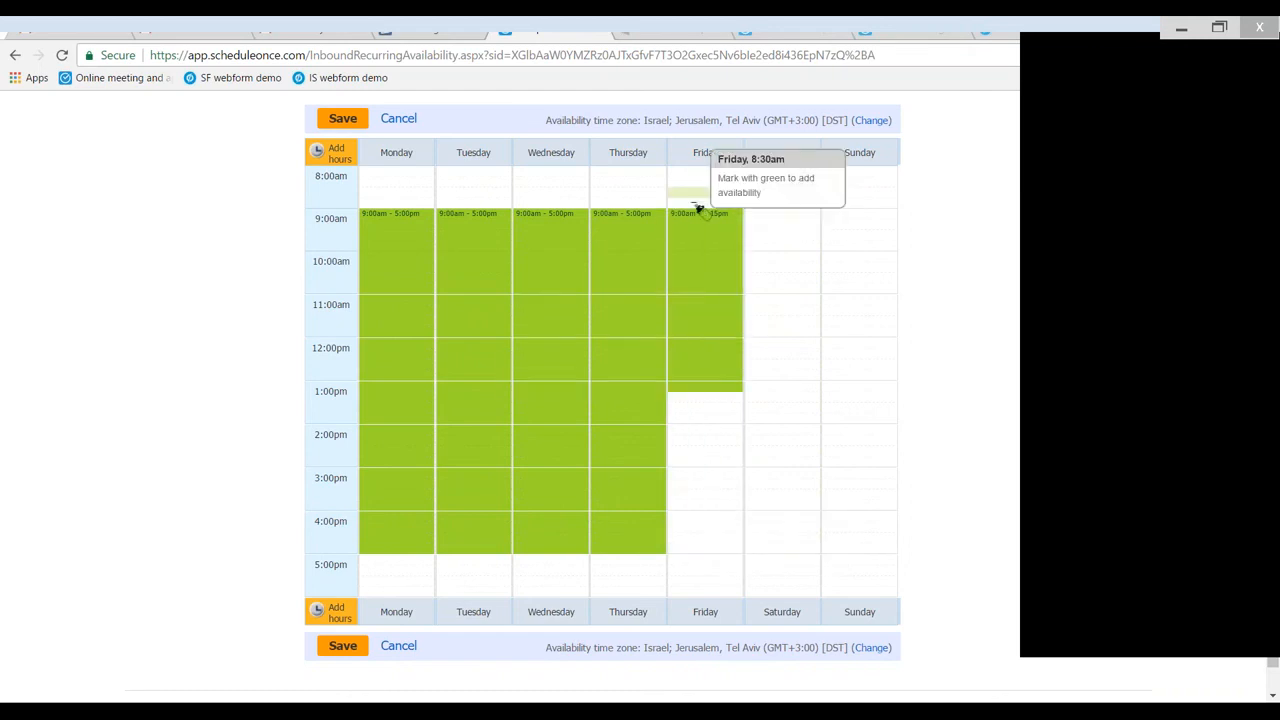
- Erase the weekly recurring availability, mark Monday to Friday as available 9:00am - 5:00pm, and save it
drag(680, 218, 376, 550)
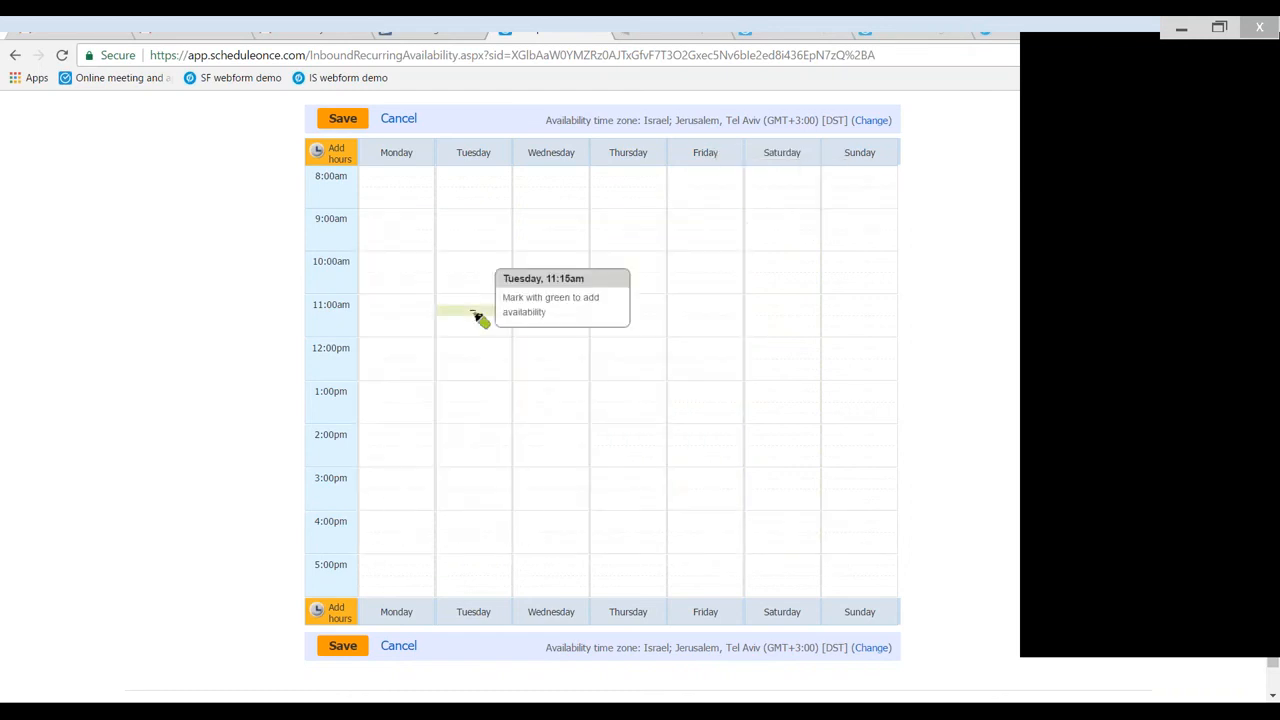
click(401, 217)
drag(401, 217, 717, 558)
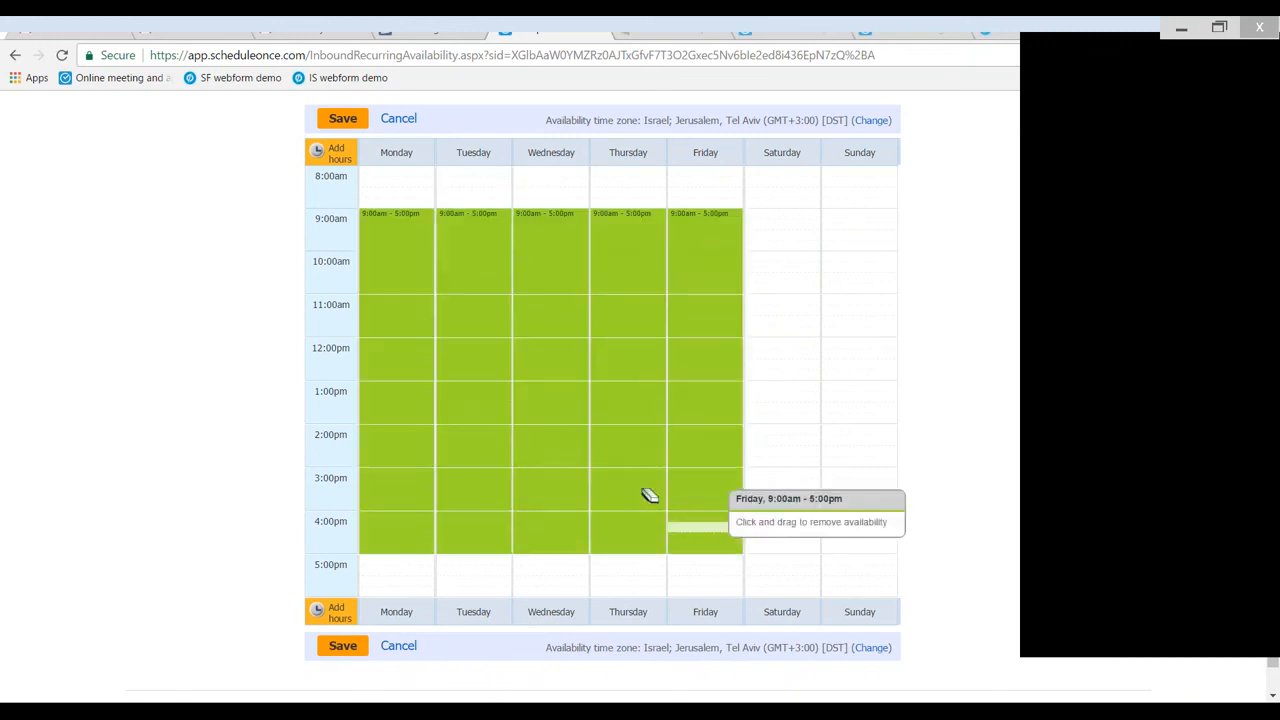
click(343, 120)
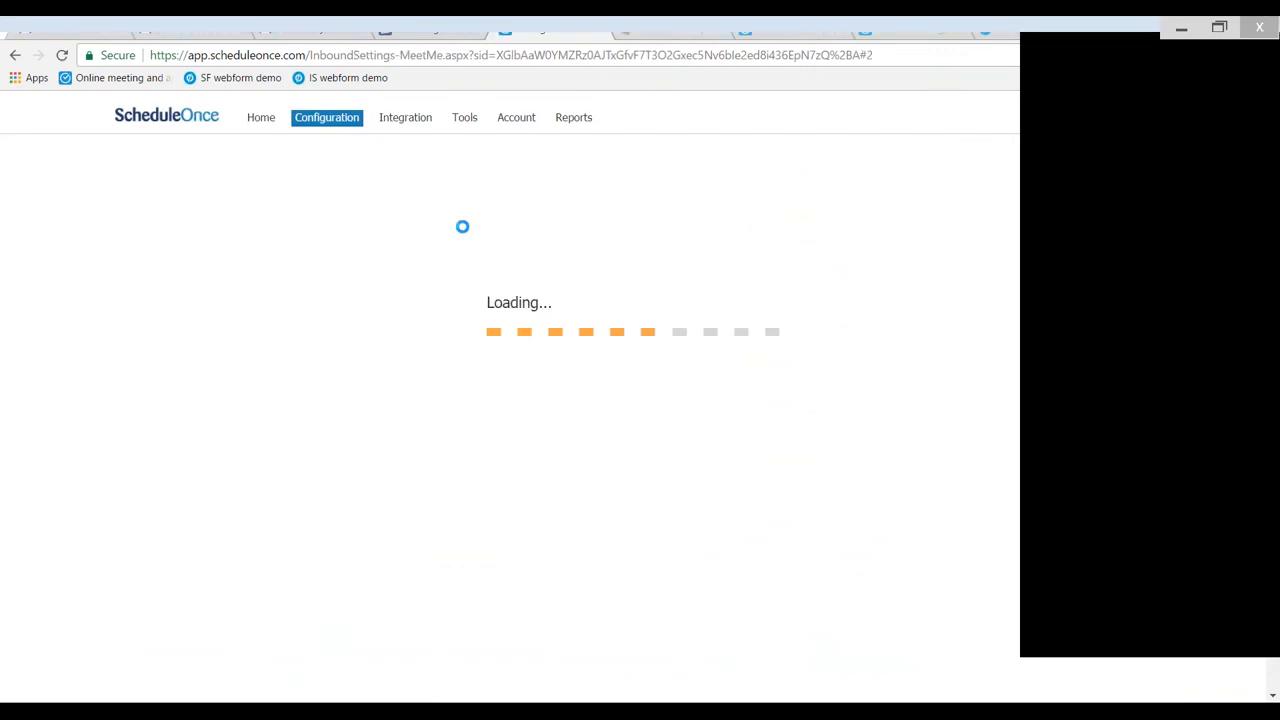
- Extend the date-specific availability on Thursday, April 13, 2017 to 6:00pm and save the change
scroll(726, 364, down, 3)
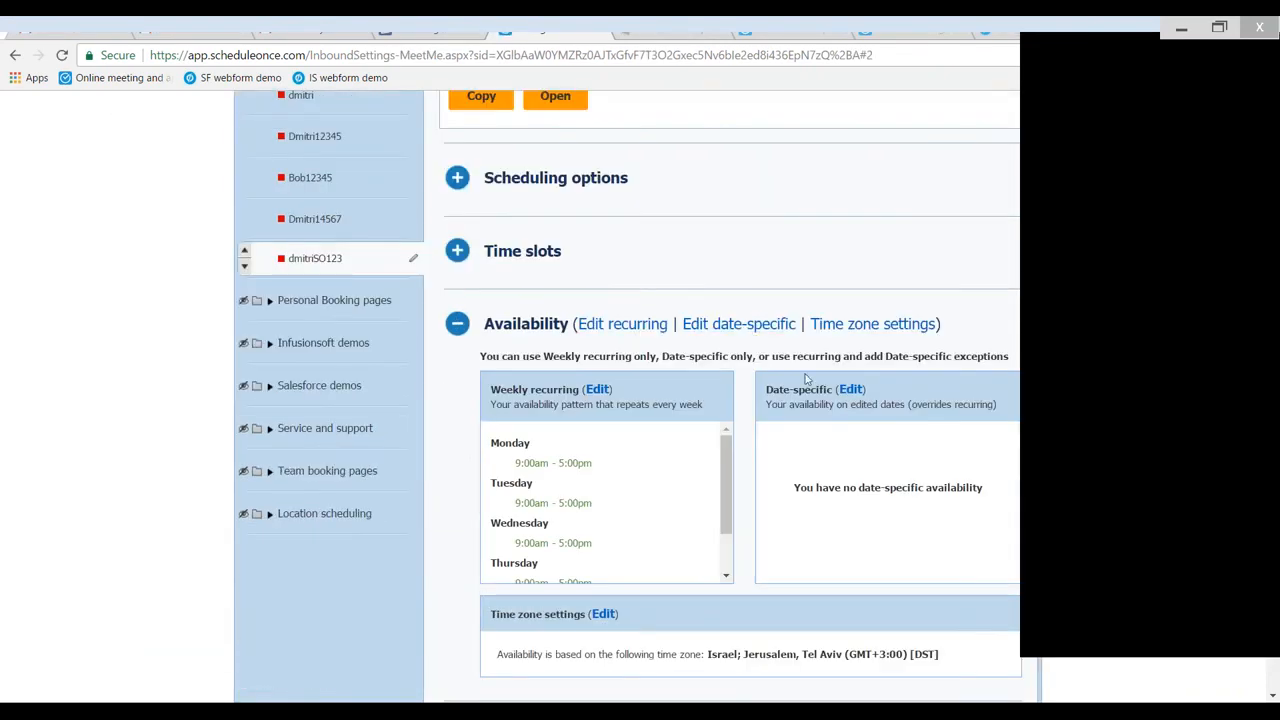
click(851, 390)
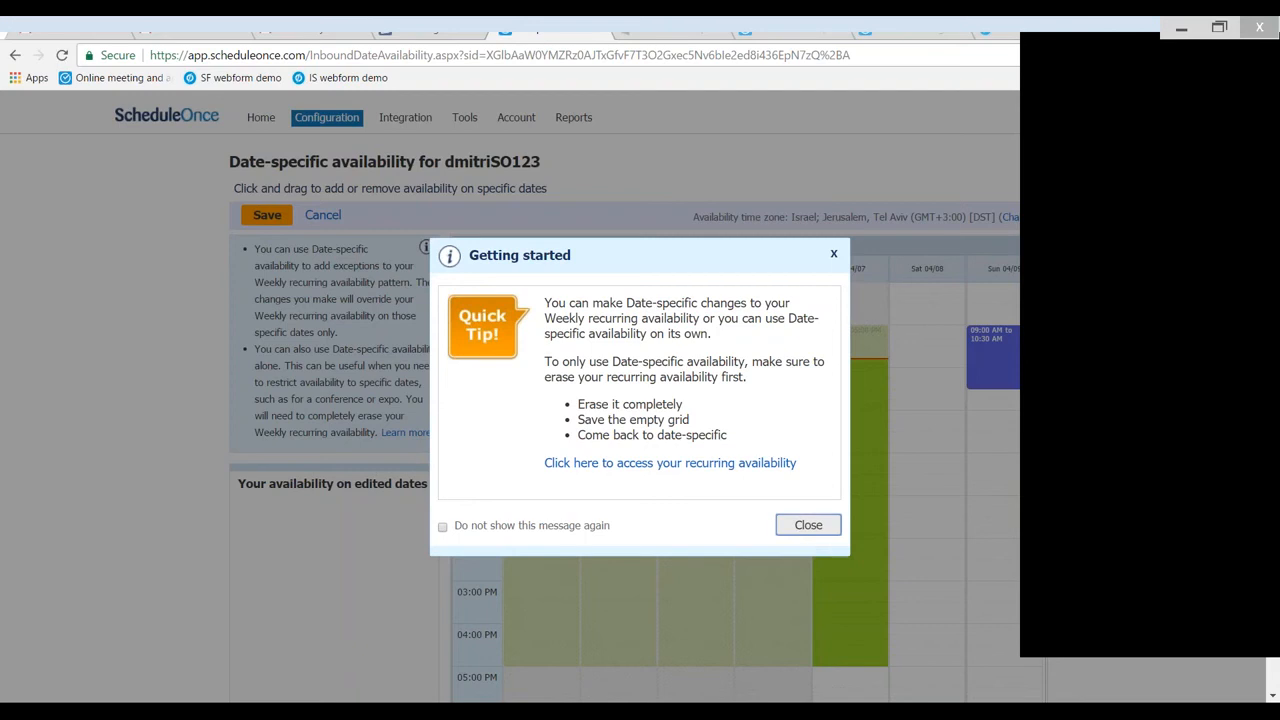
click(808, 525)
click(488, 246)
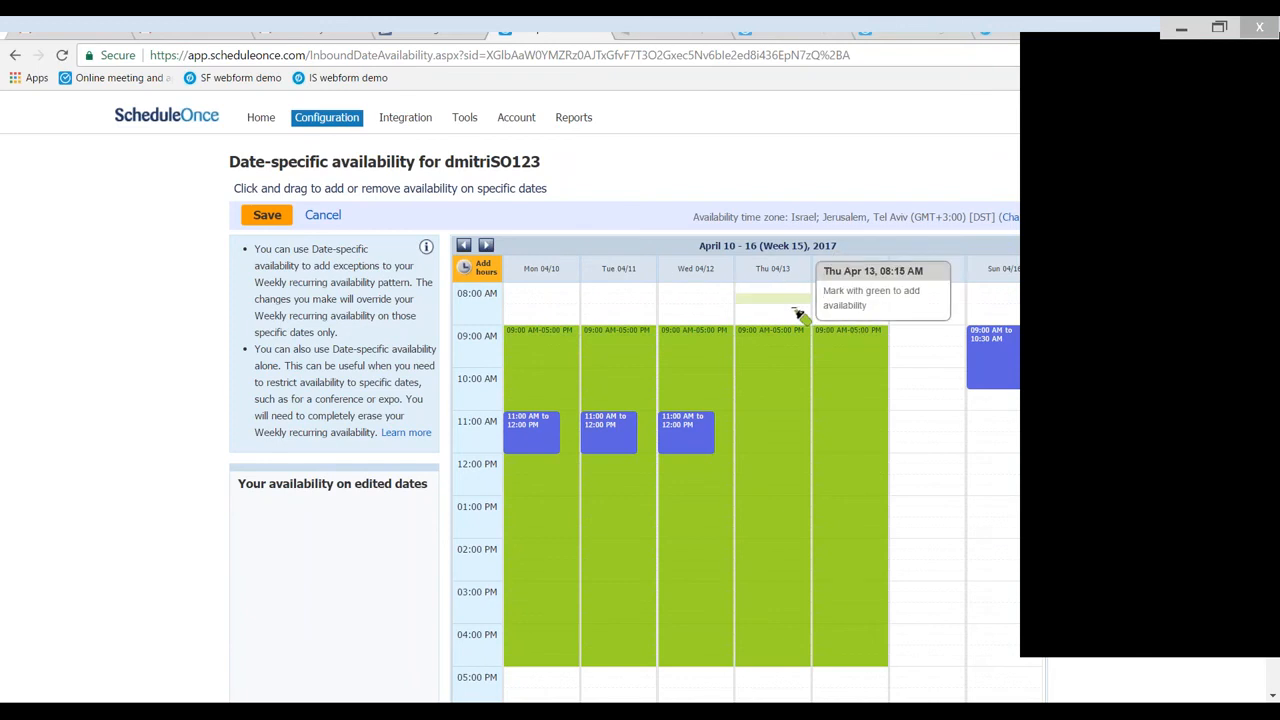
scroll(797, 314, down, 3)
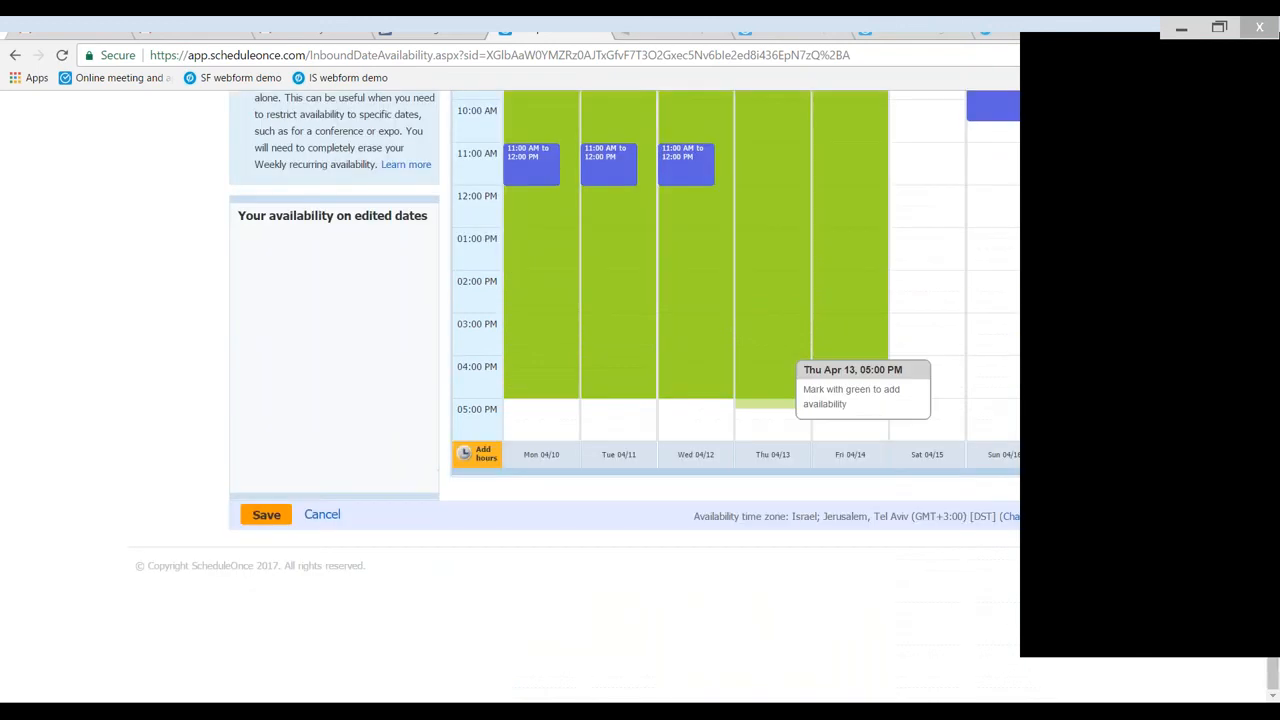
click(772, 440)
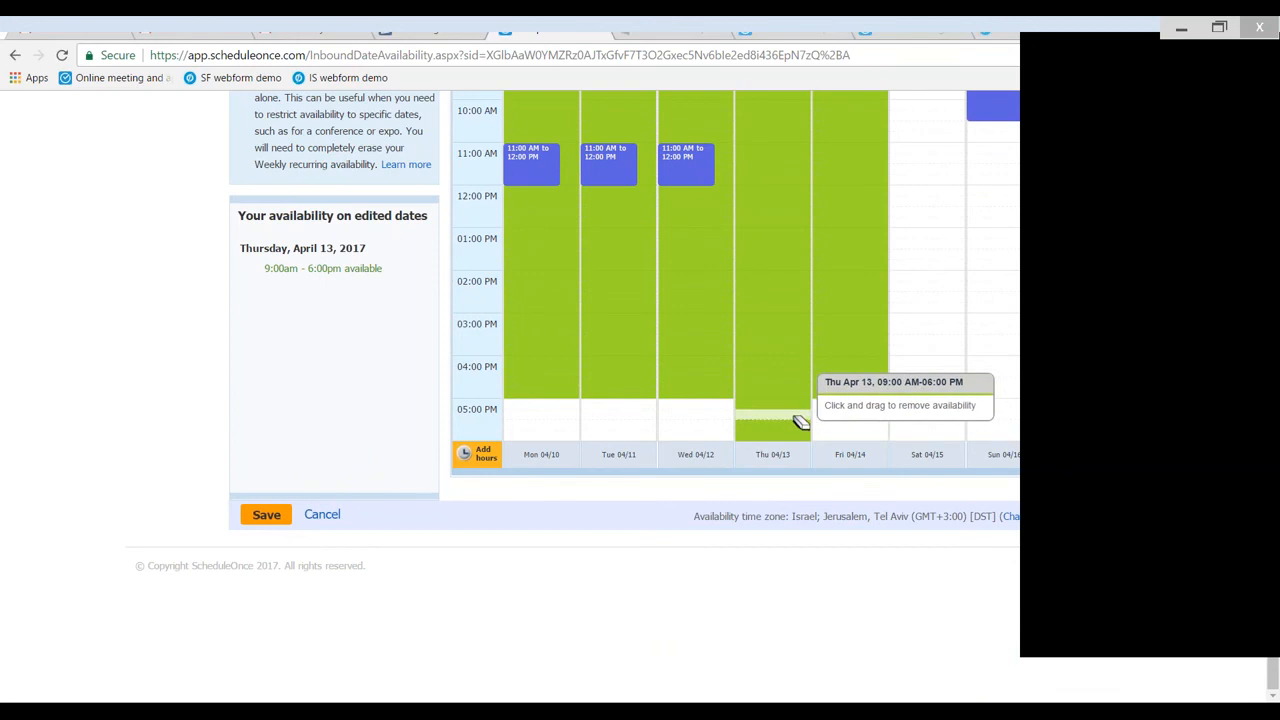
scroll(800, 422, up, 1)
scroll(800, 422, up, 2)
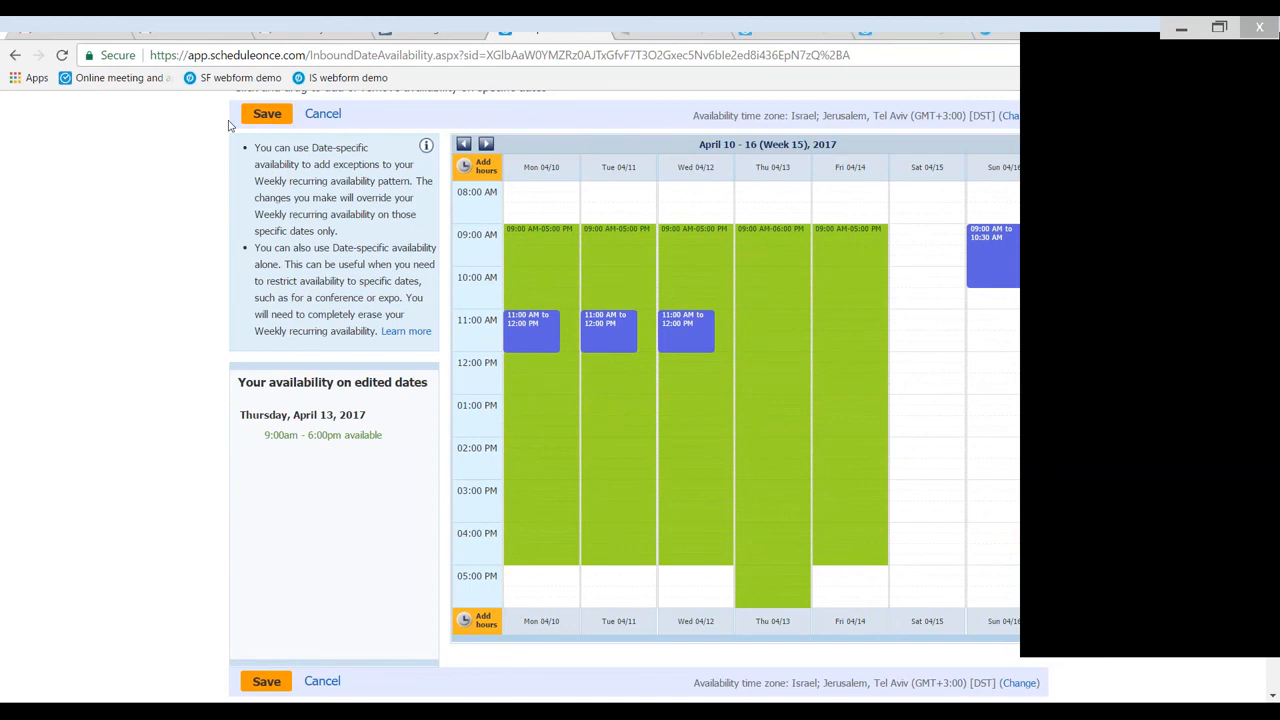
click(266, 116)
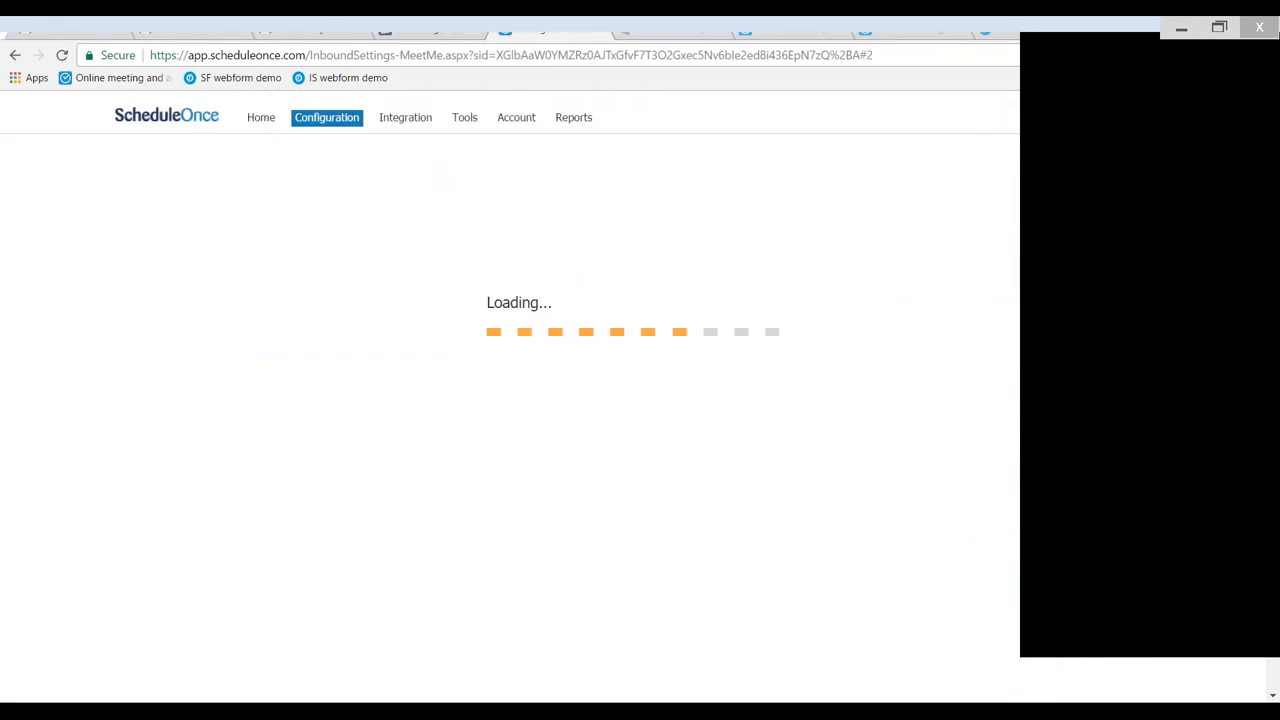
- Collapse the Availability section and review which calendars are used for bookings and busy time
scroll(581, 297, down, 1)
scroll(581, 297, down, 4)
click(458, 323)
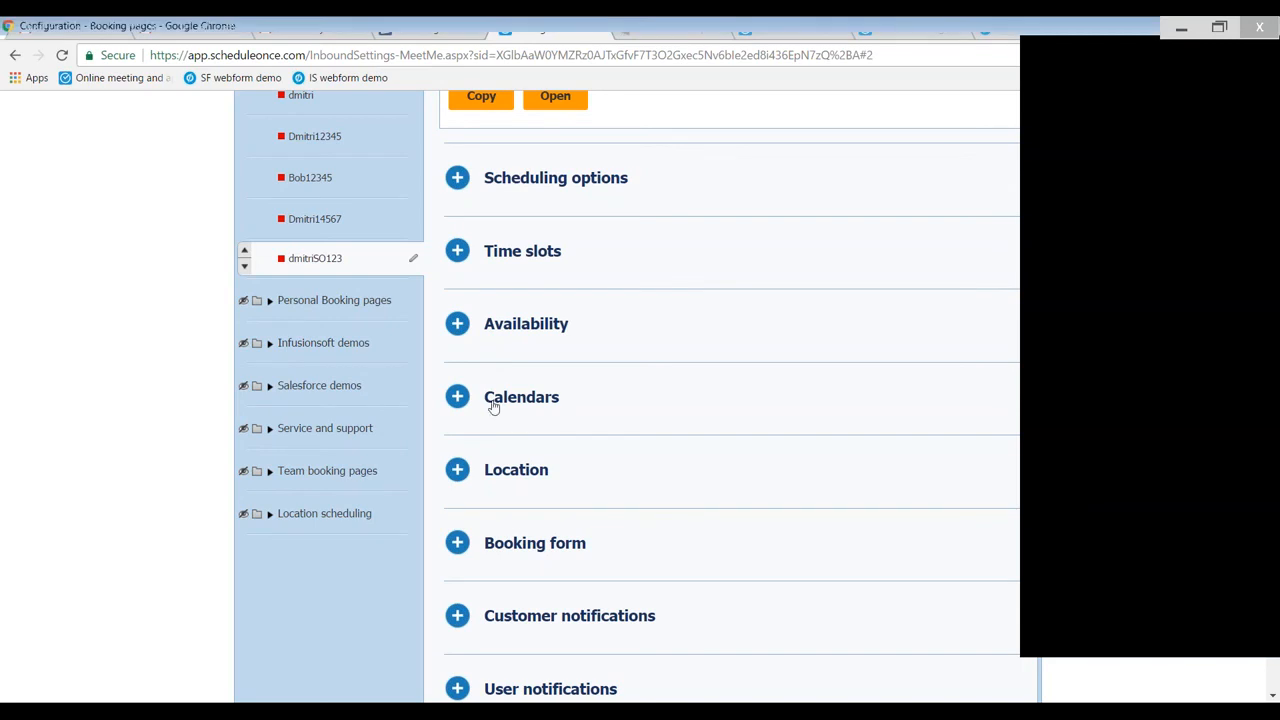
click(493, 405)
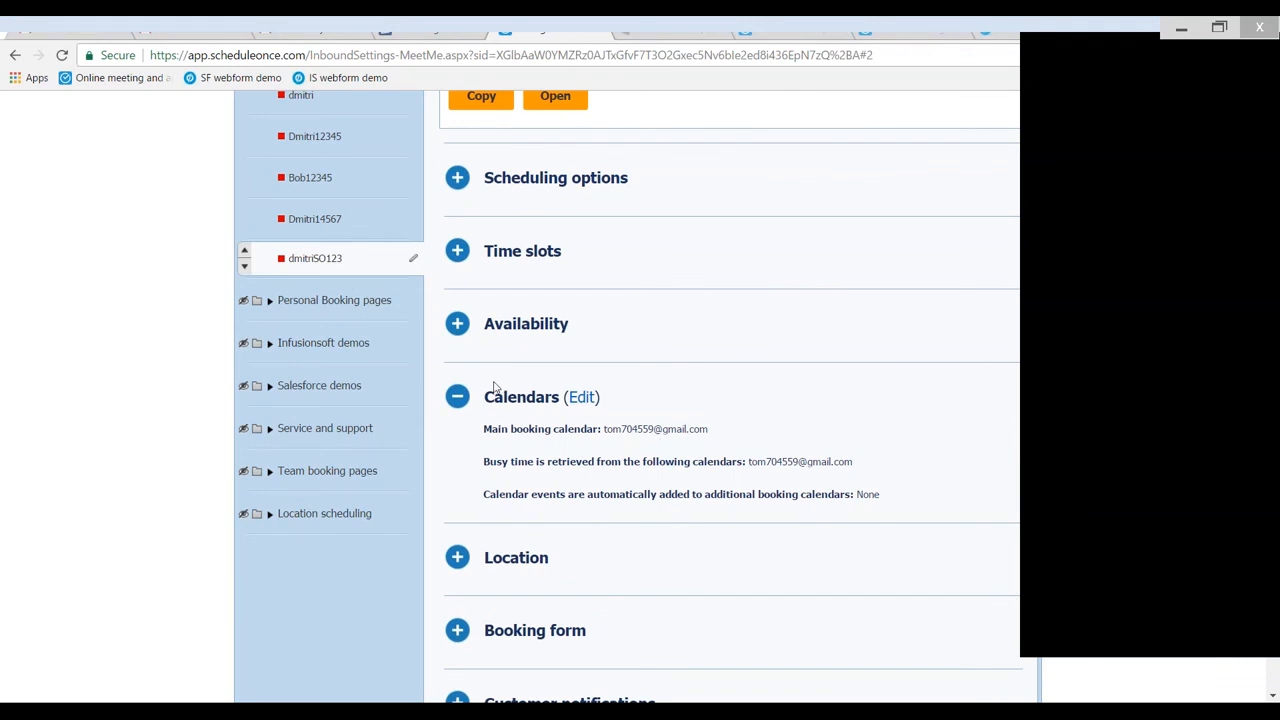
click(517, 408)
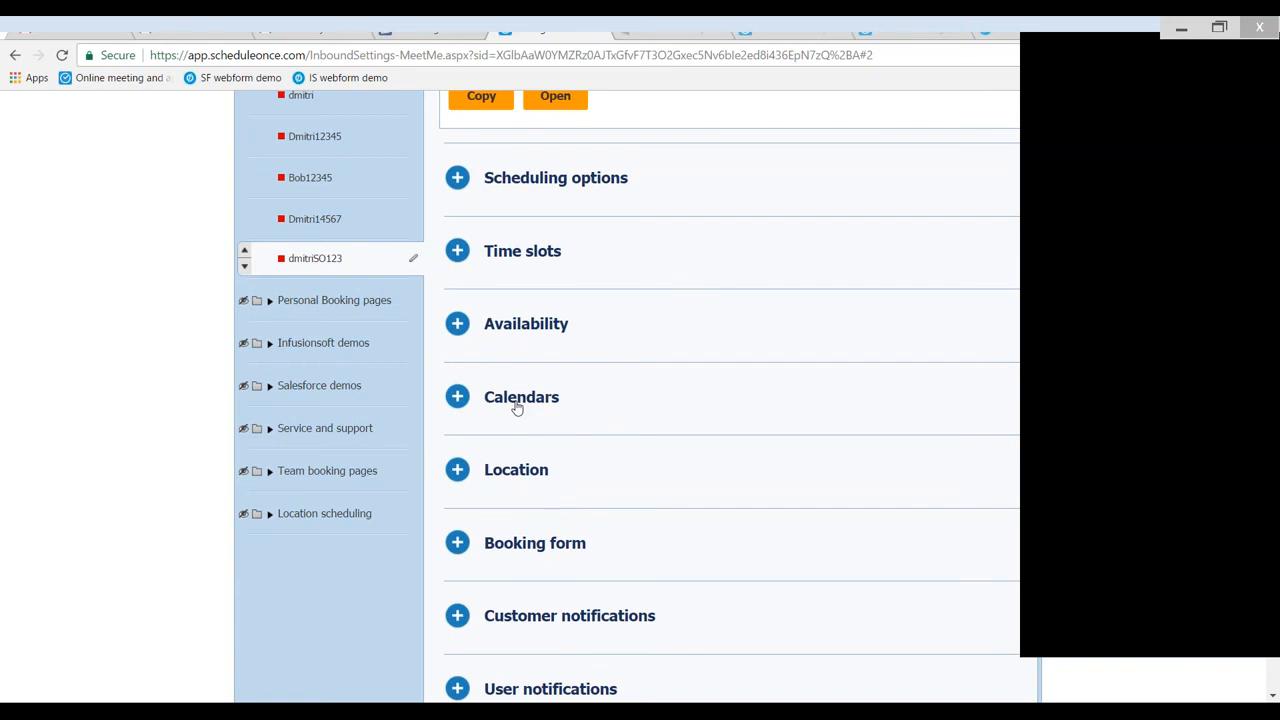
- Open the booking page's location settings, choose a virtual meeting, and review its conferencing options
scroll(517, 408, down, 1)
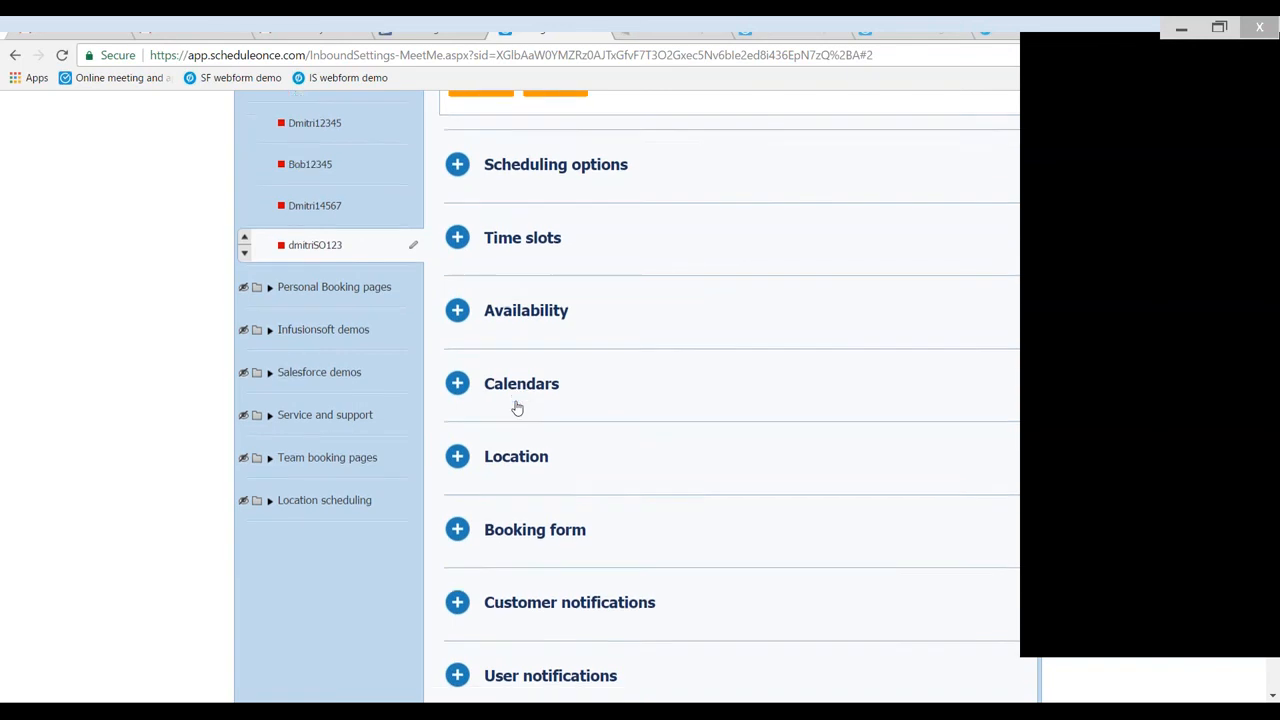
click(517, 398)
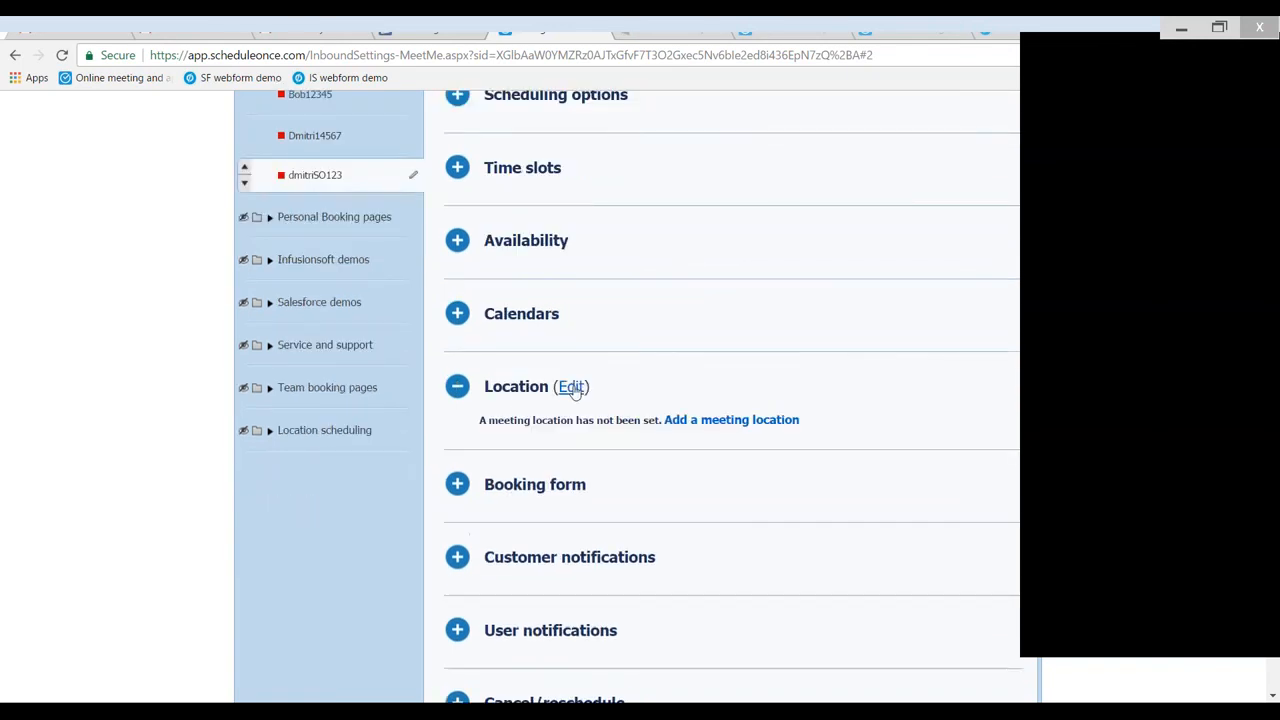
click(571, 387)
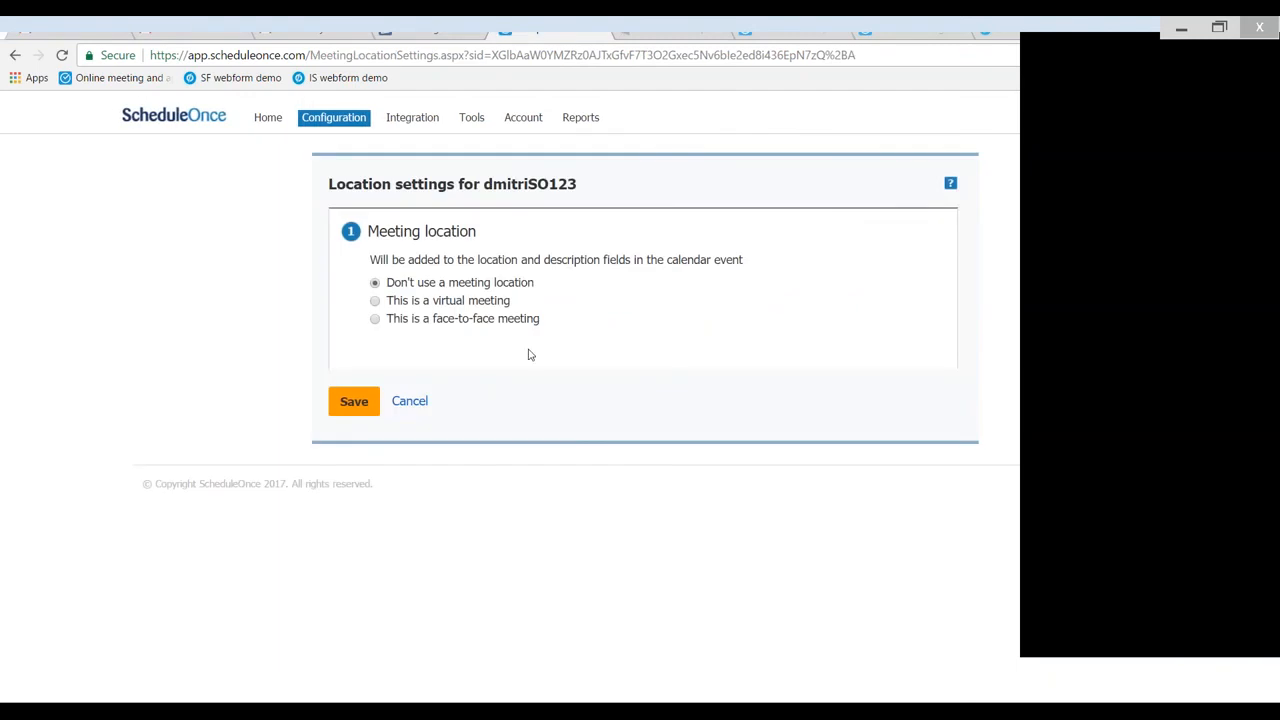
click(375, 301)
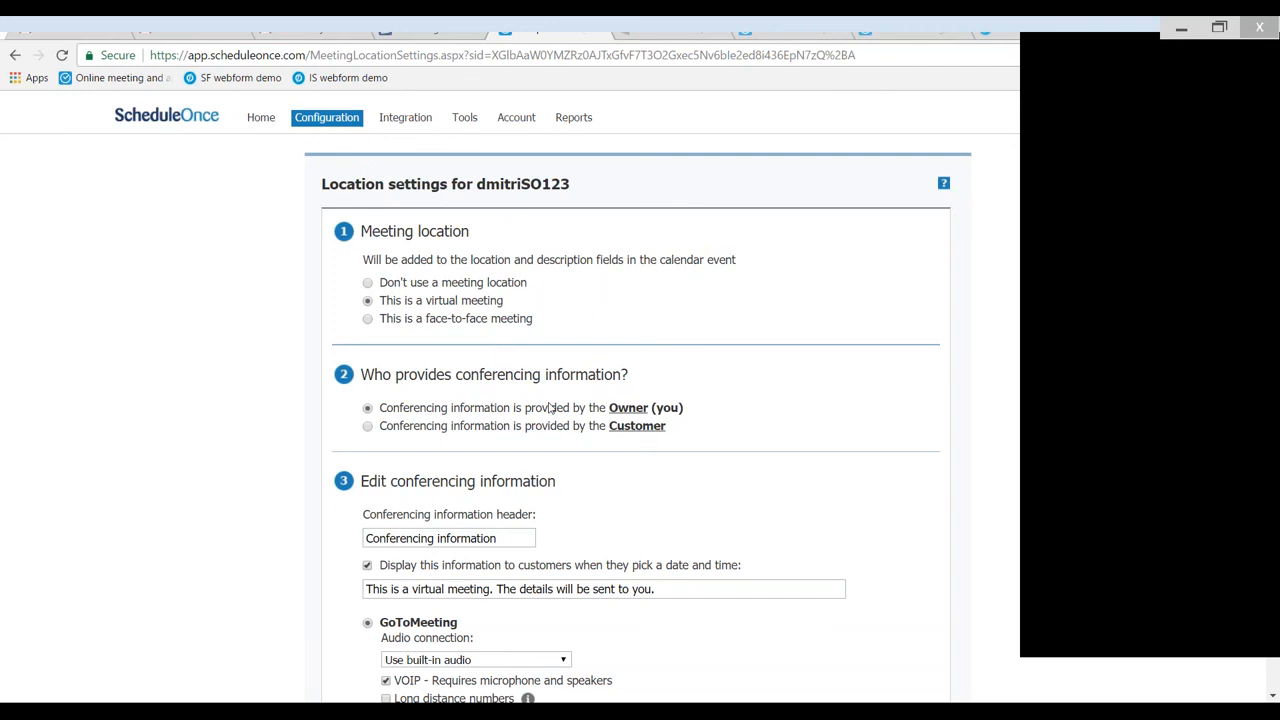
scroll(548, 407, down, 3)
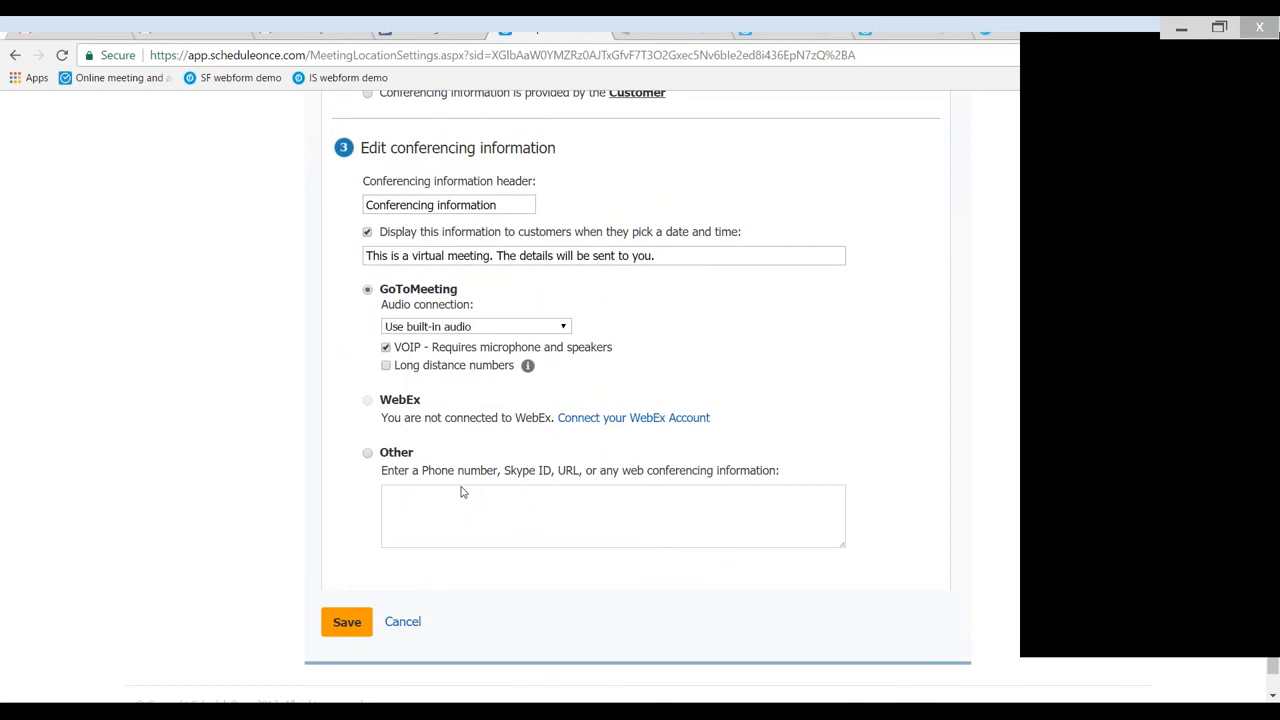
scroll(462, 491, up, 1)
scroll(462, 491, up, 3)
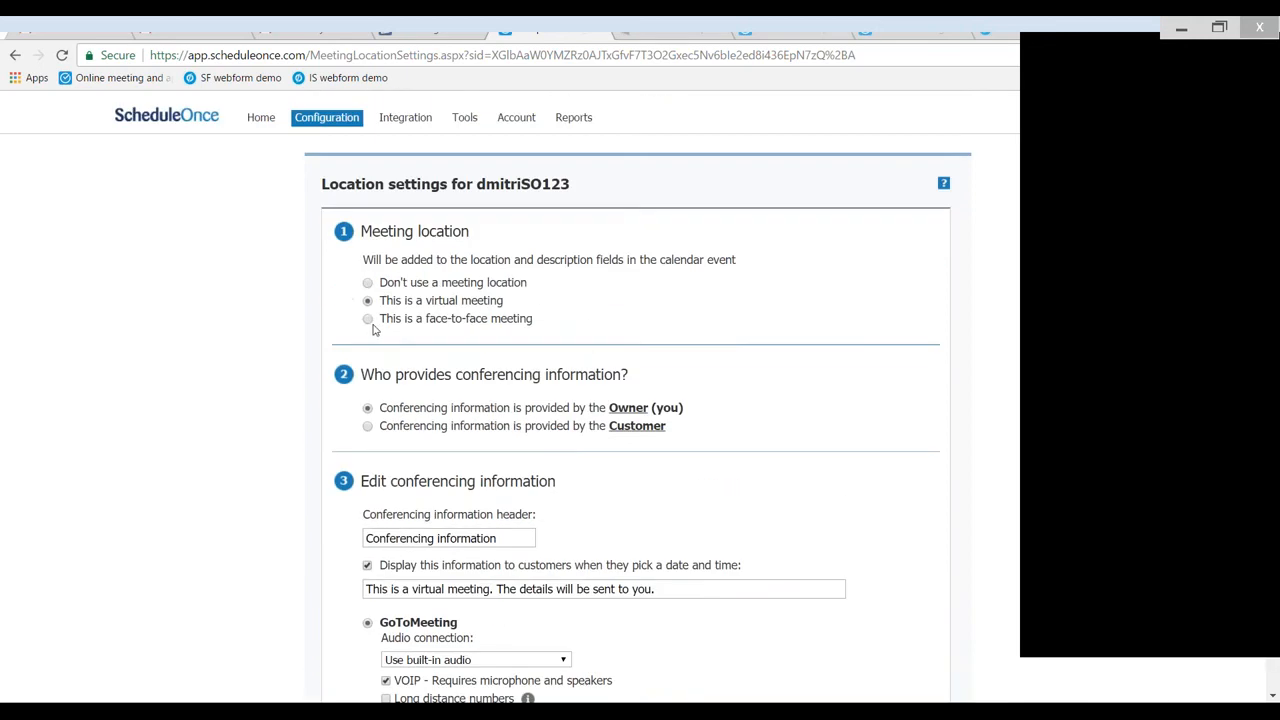
- Try the face-to-face meeting option, return to the virtual meeting, and save the location settings
click(367, 320)
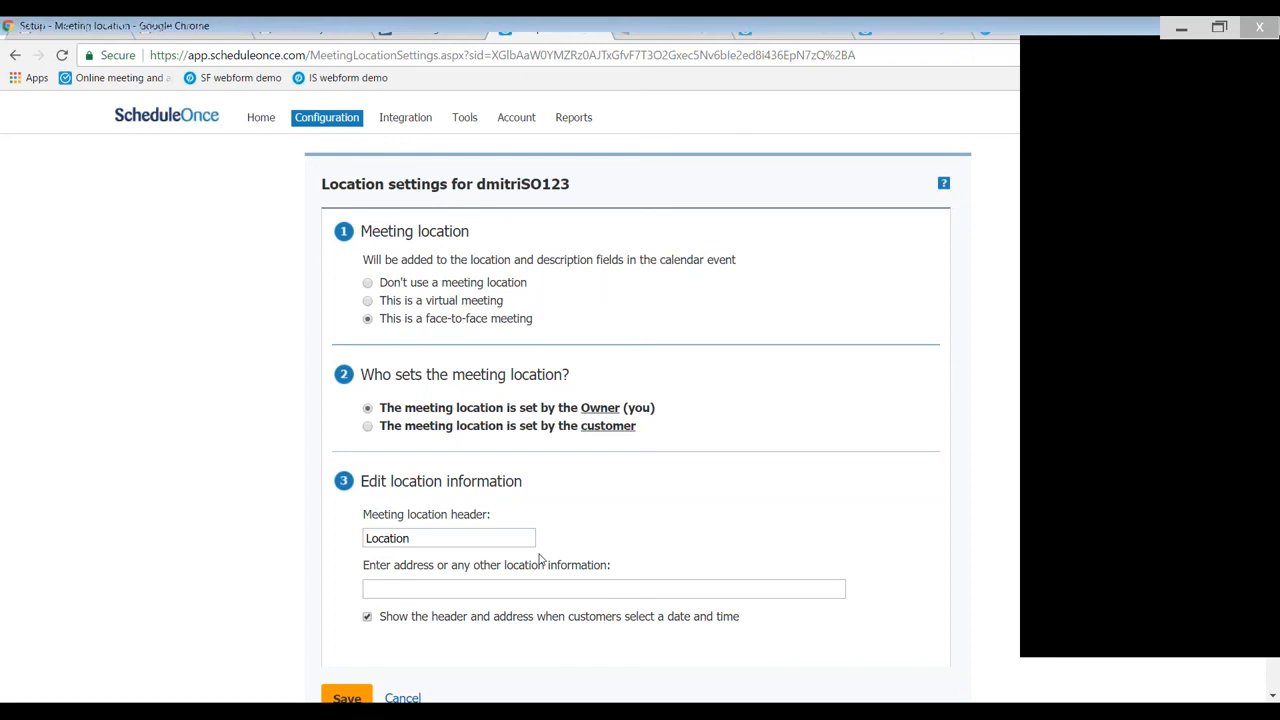
click(384, 305)
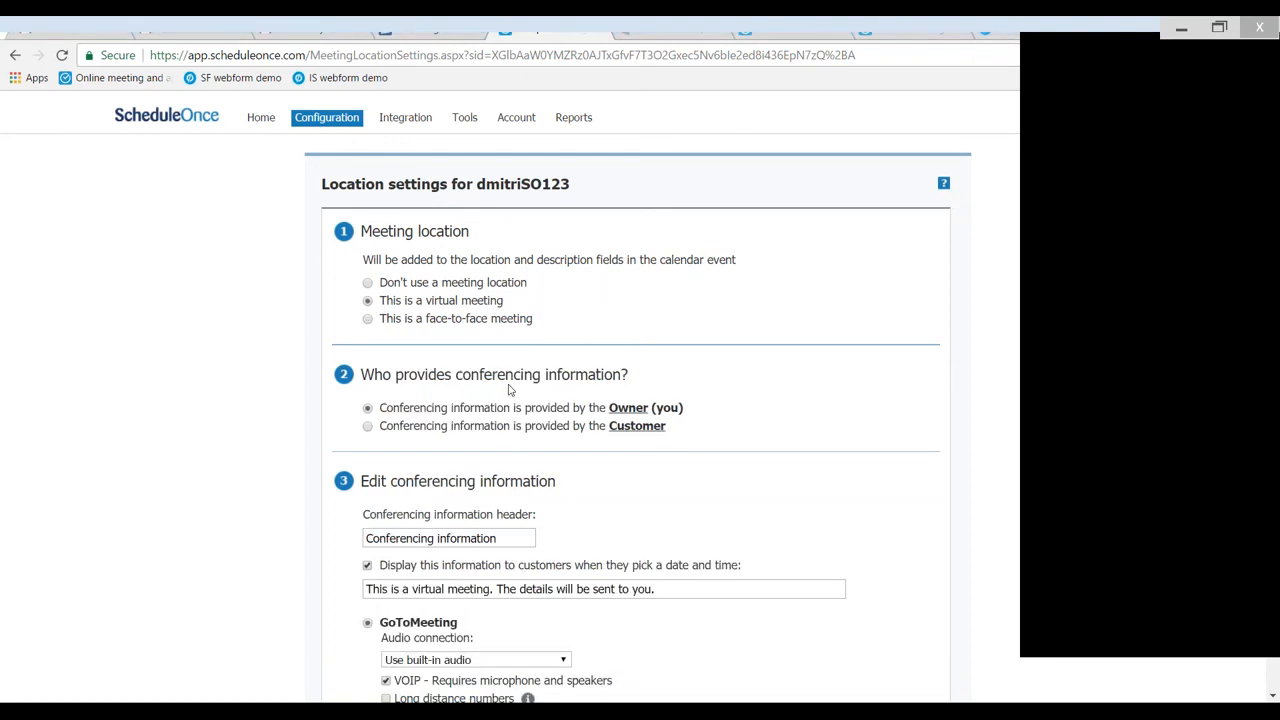
scroll(380, 452, down, 1)
scroll(382, 460, down, 2)
scroll(388, 481, down, 2)
click(348, 596)
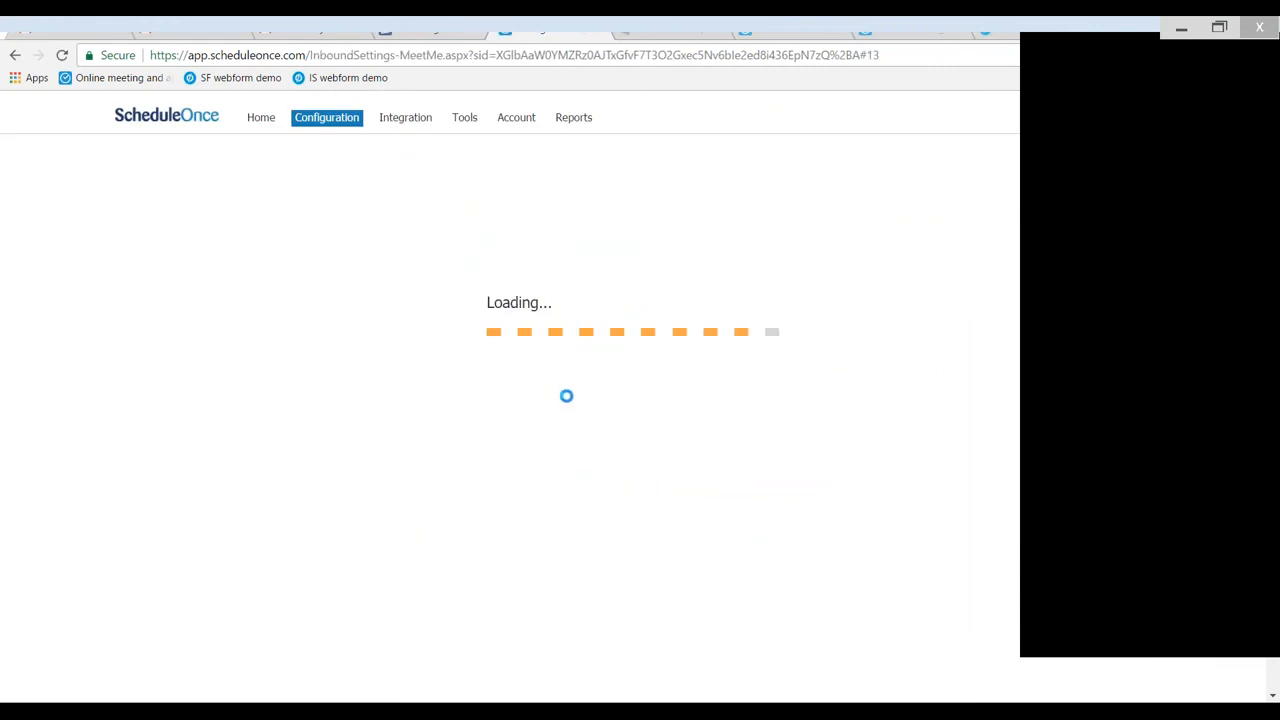
- Open the booking form settings and examine the meeting subject options and the fields in the Default form preview
scroll(514, 386, down, 7)
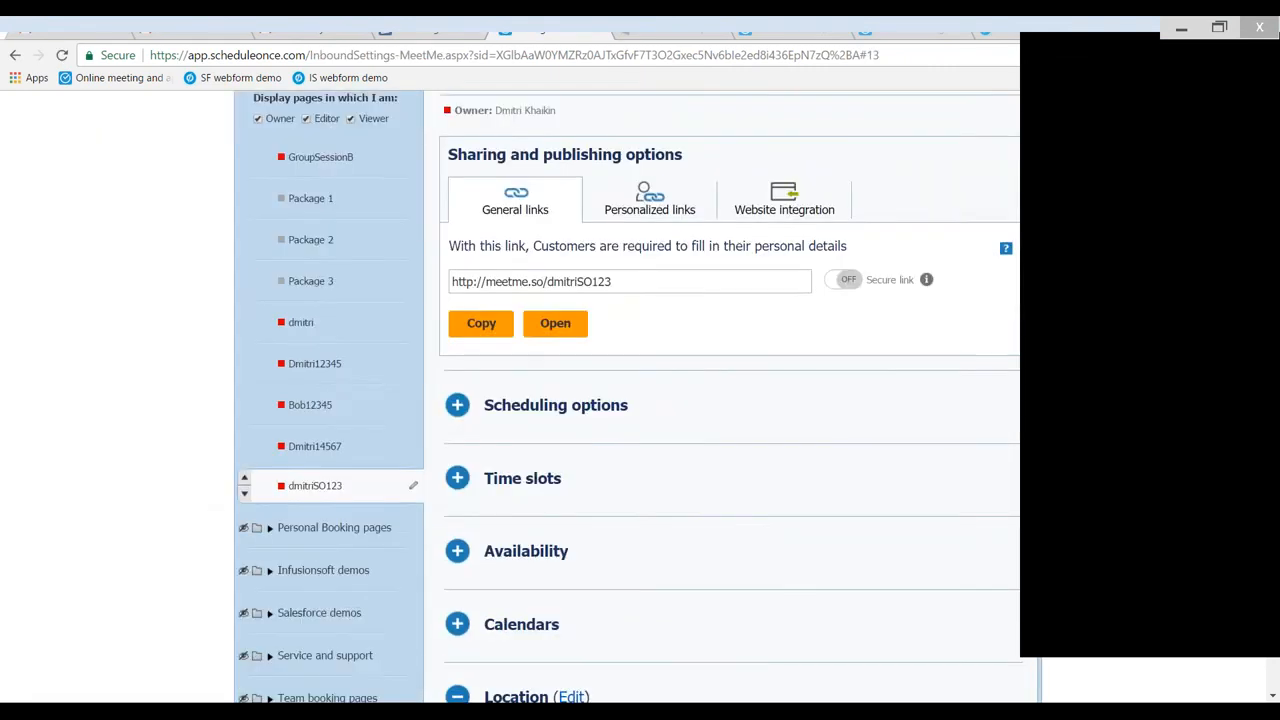
click(495, 300)
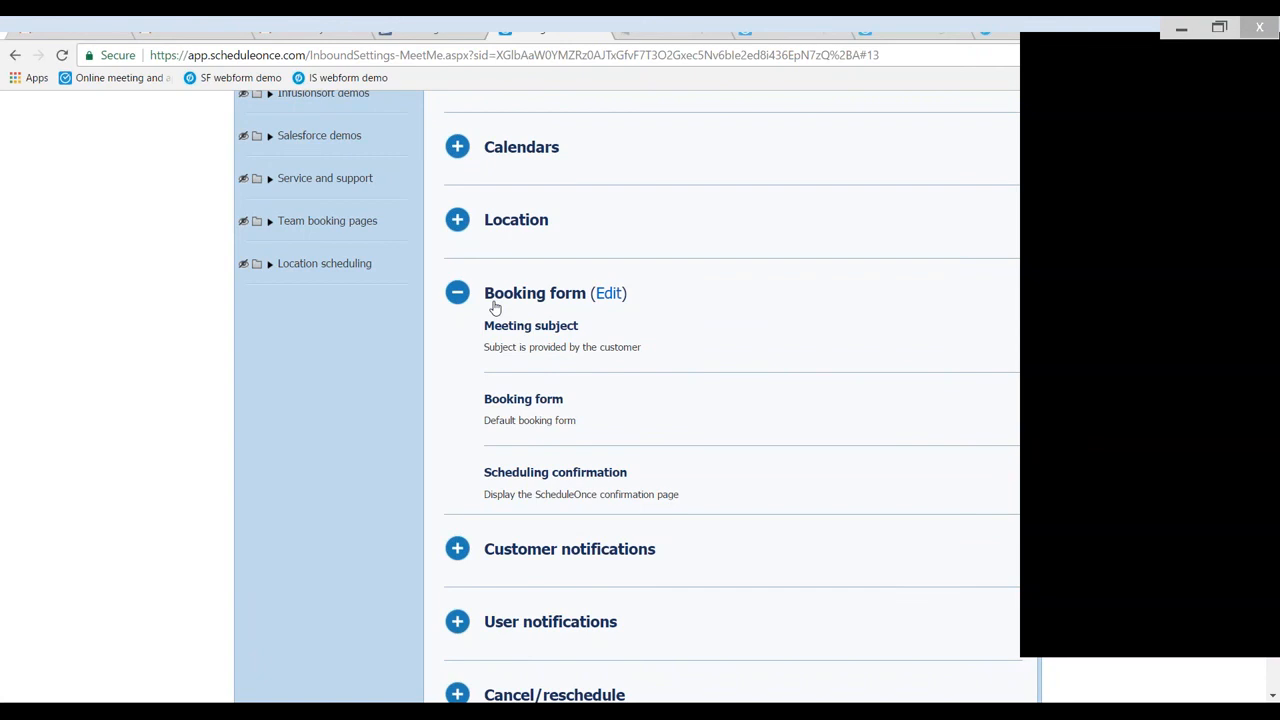
click(610, 295)
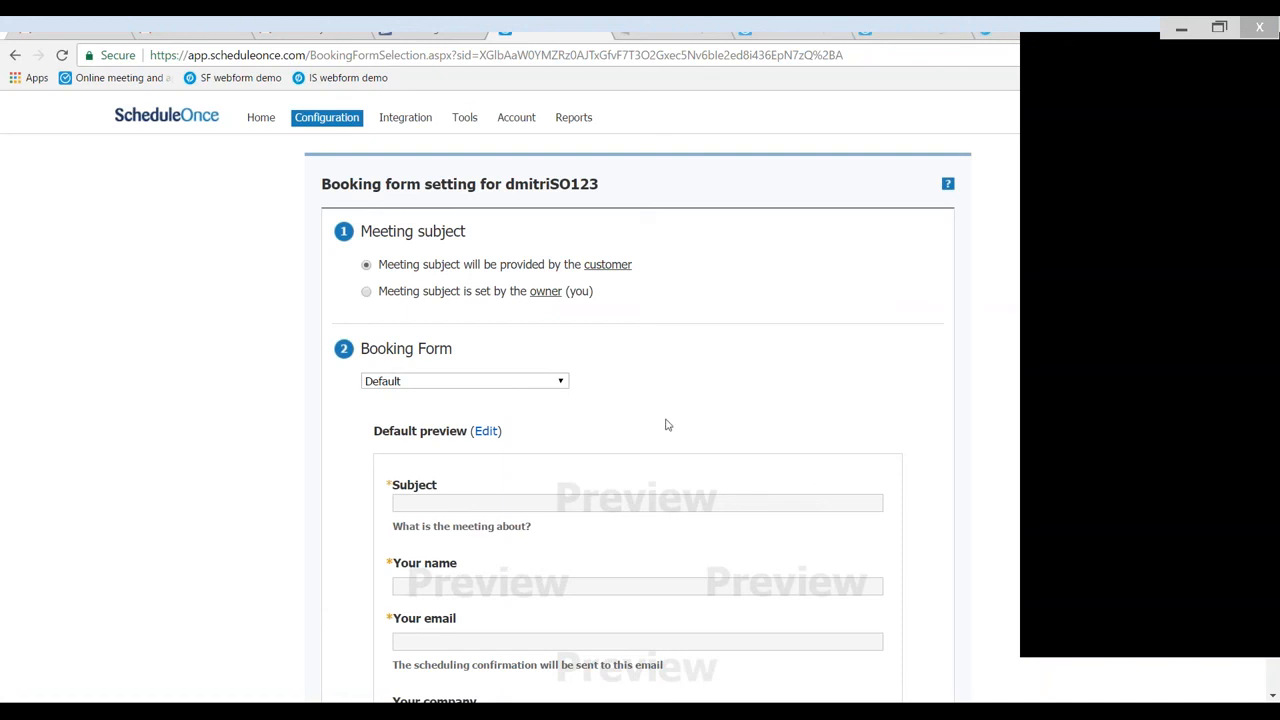
scroll(667, 425, down, 3)
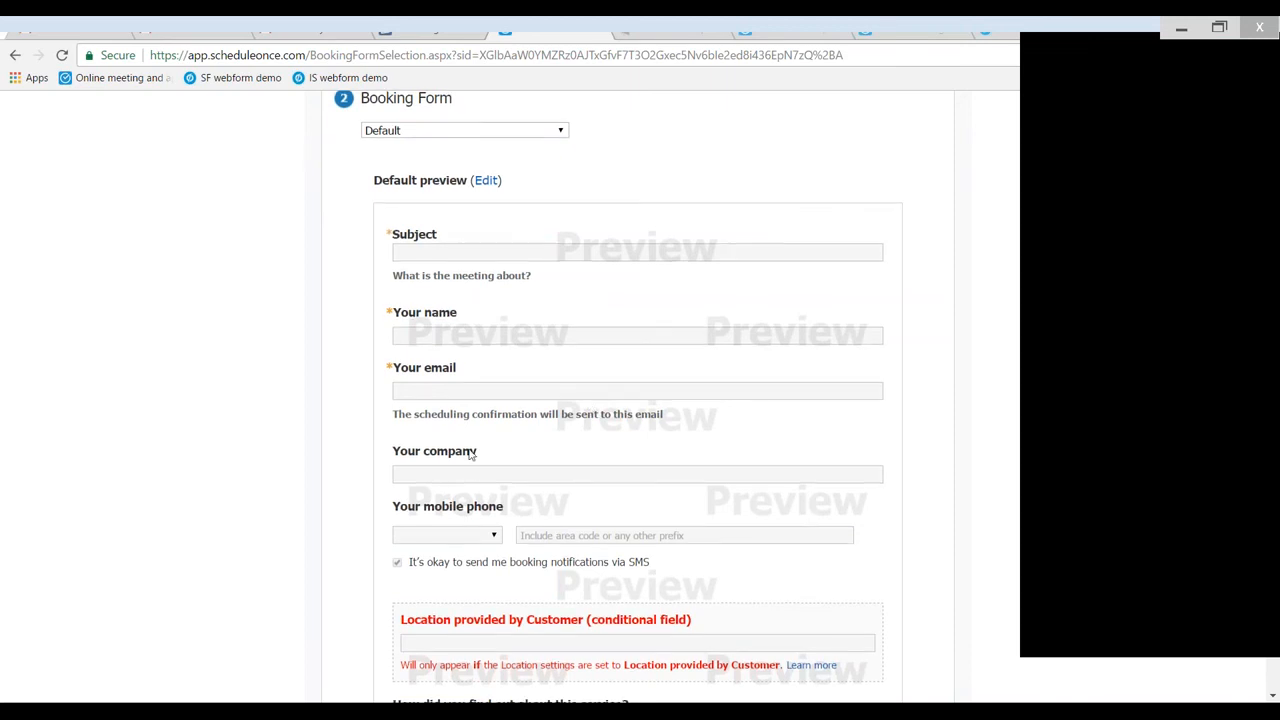
scroll(440, 420, down, 1)
scroll(417, 392, down, 2)
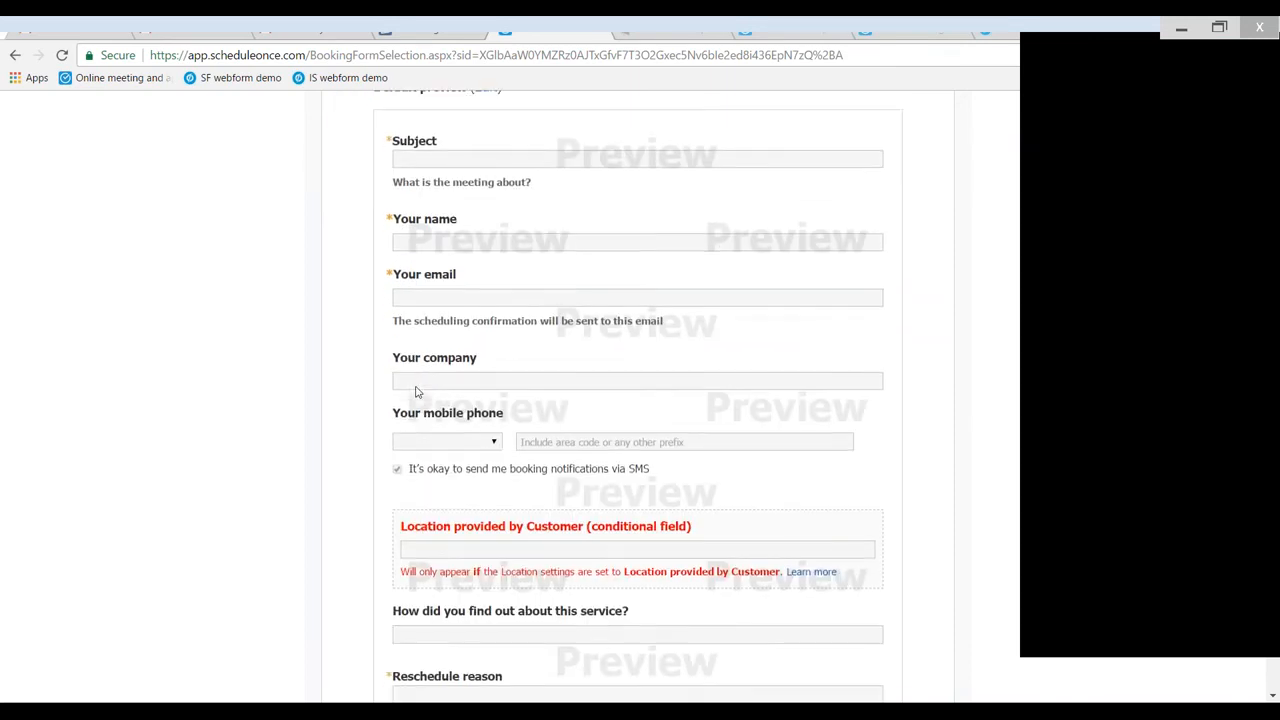
- Try the timed redirect for the scheduling confirmation, return to displaying the ScheduleOnce confirmation page, and save the booking form settings
scroll(417, 392, down, 2)
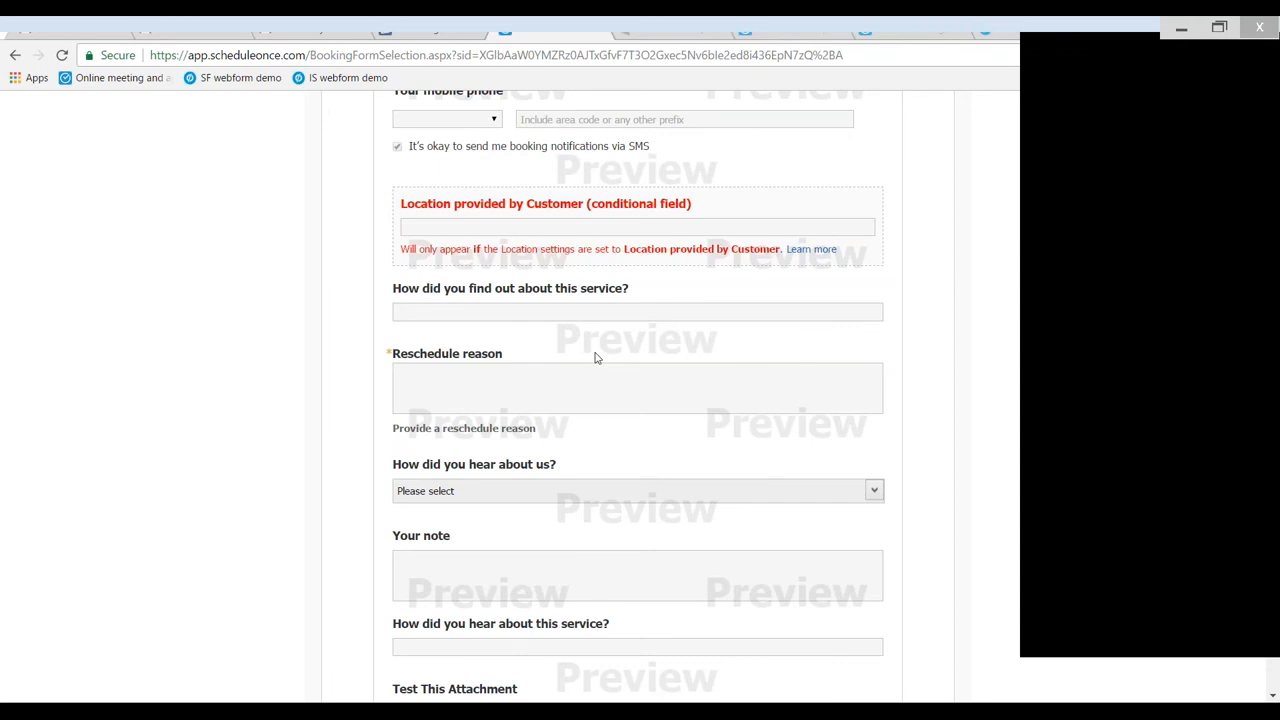
scroll(594, 357, down, 4)
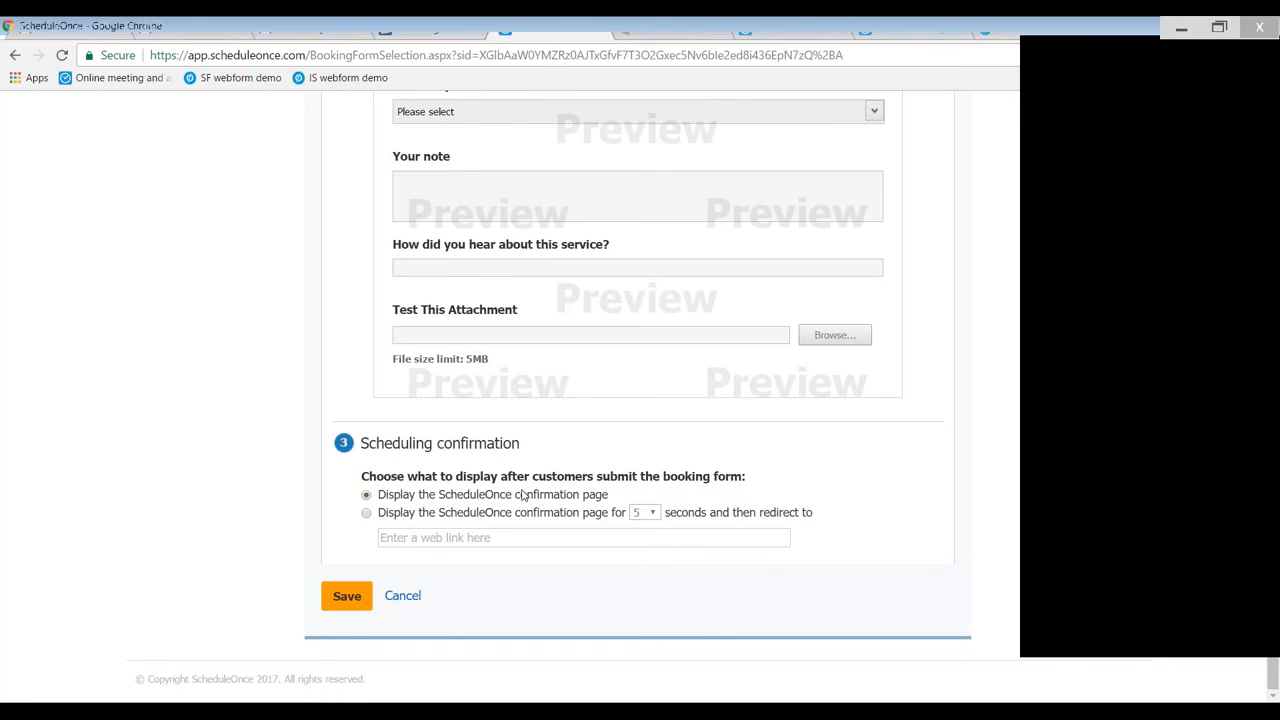
click(367, 513)
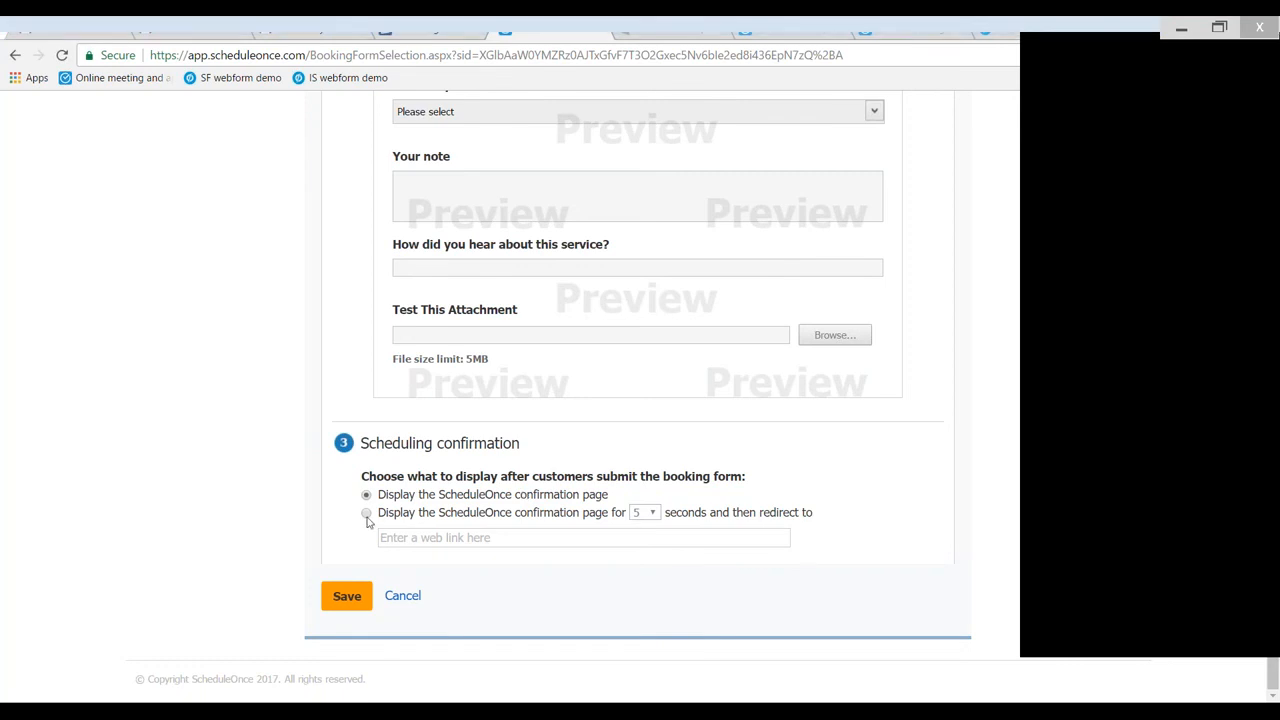
click(652, 513)
click(638, 526)
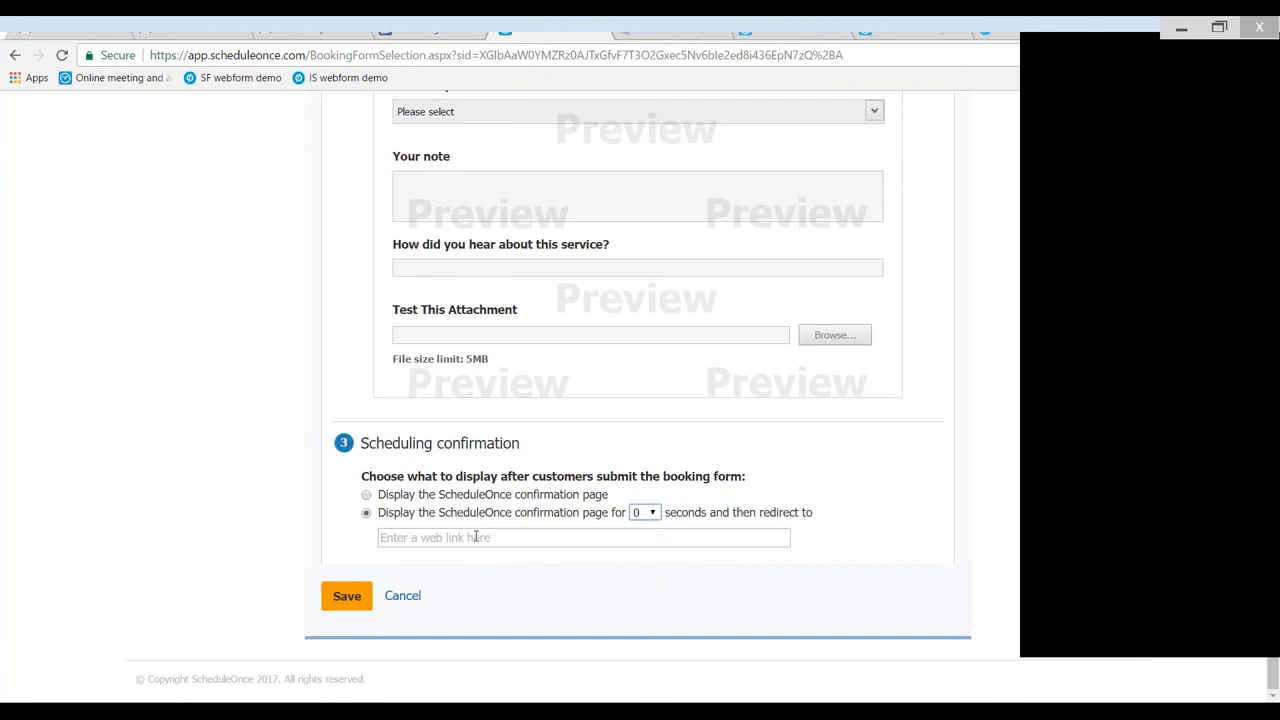
click(372, 498)
click(346, 596)
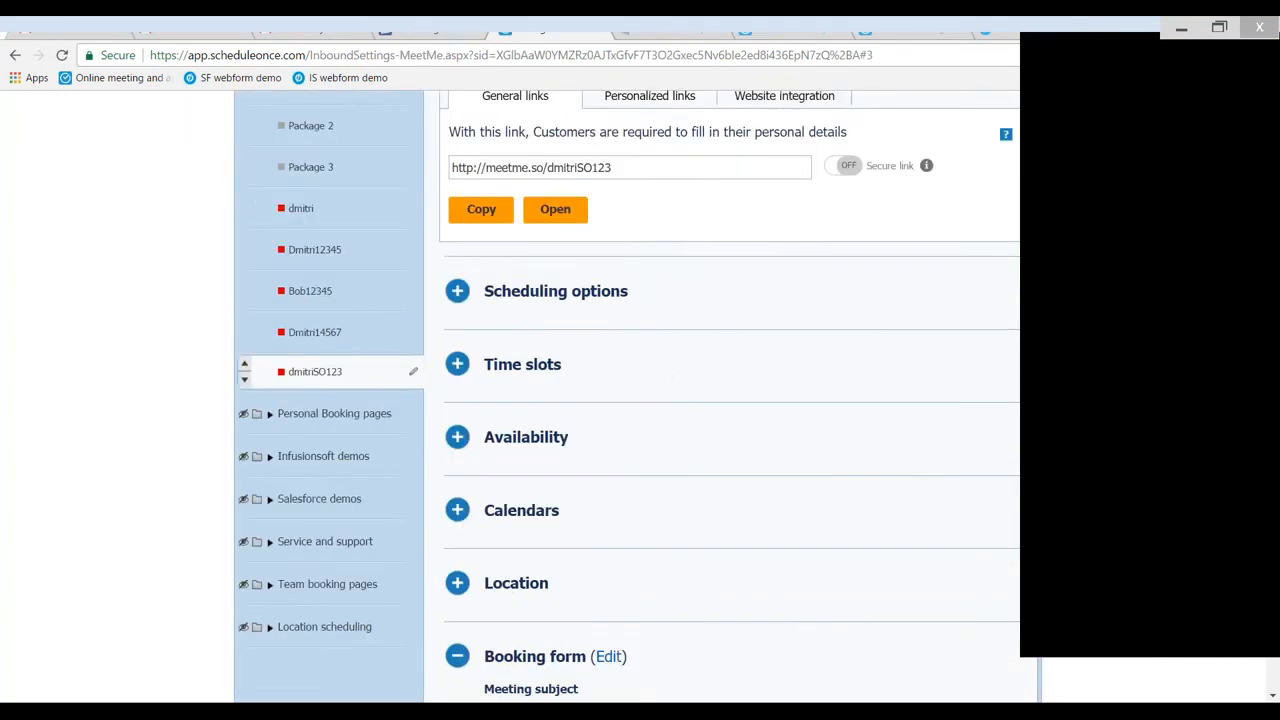
- Collapse the Booking form section and open the booking page's customer notification settings for editing
scroll(476, 293, down, 4)
click(476, 293)
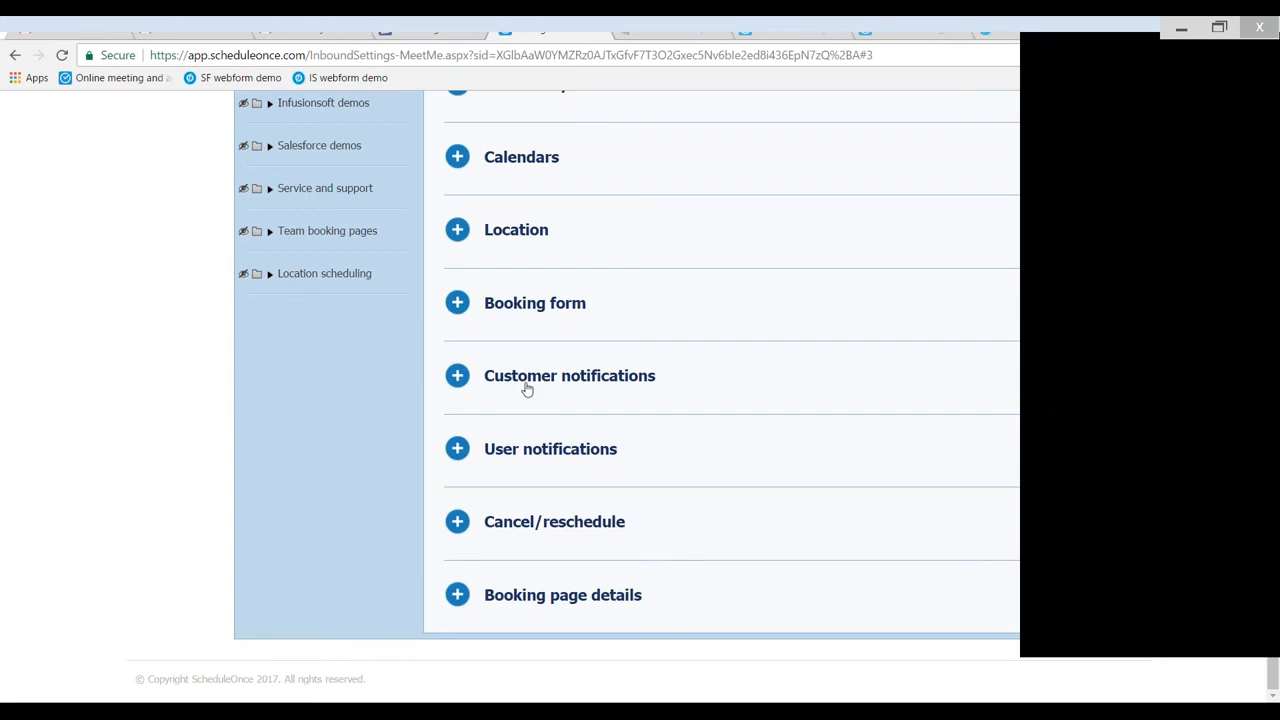
click(508, 389)
click(677, 374)
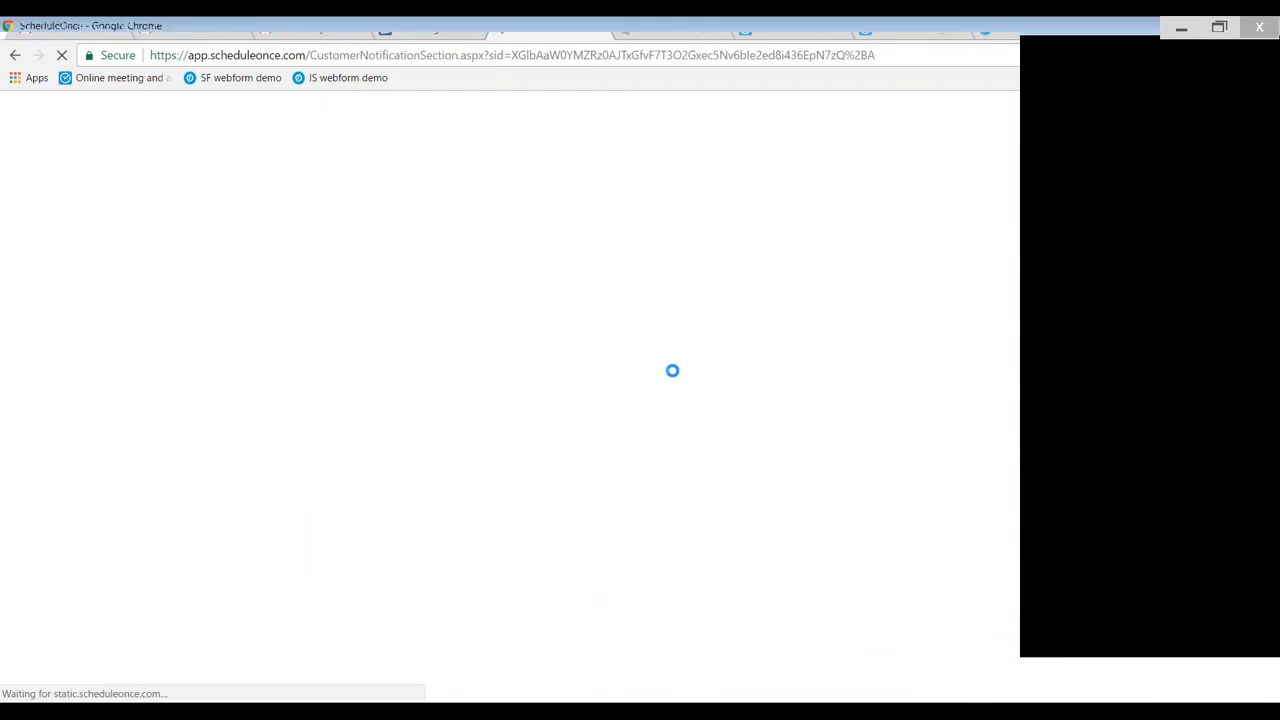
scroll(570, 396, down, 3)
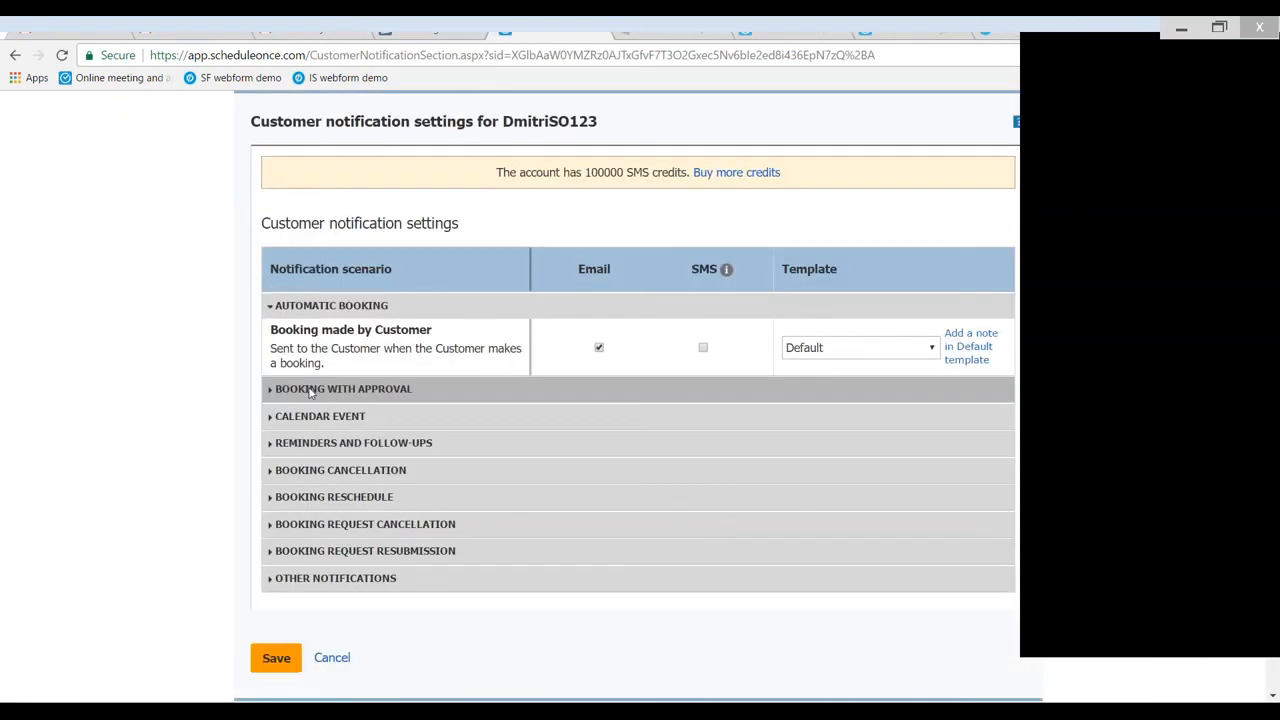
- In the reminders and follow-ups scenarios, disable email and enable SMS for the third customer reminder
click(434, 380)
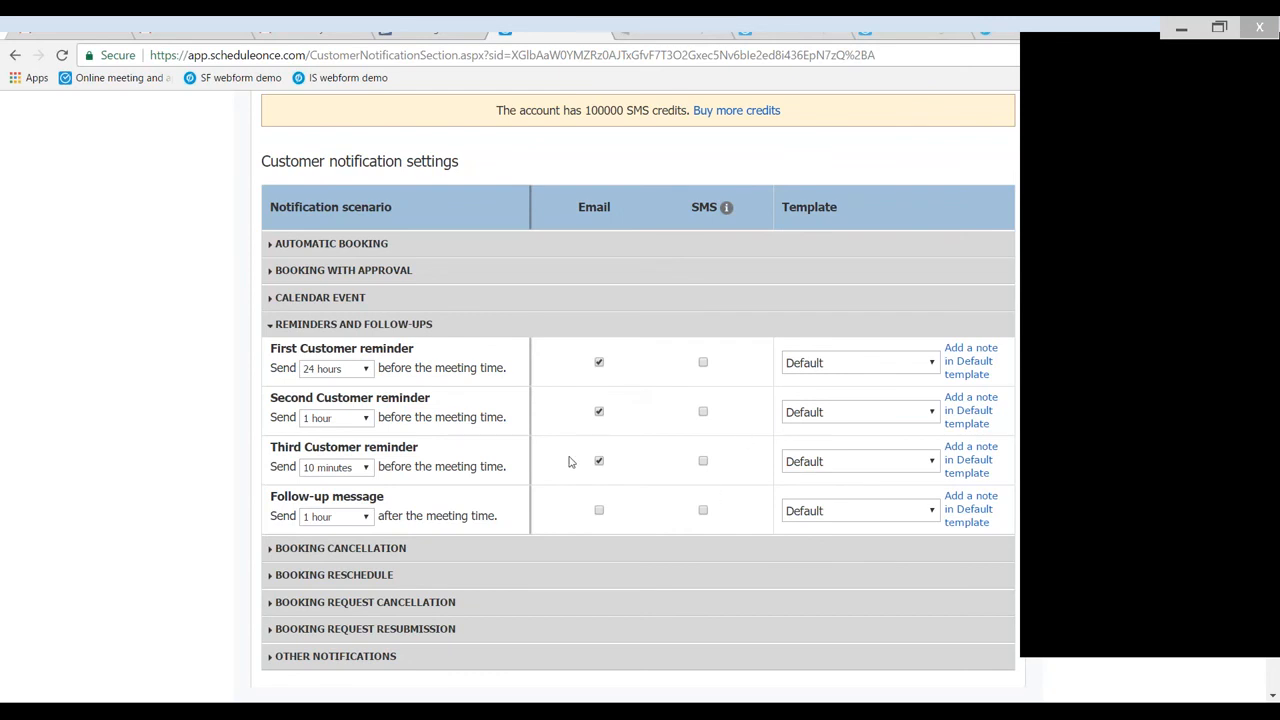
click(599, 461)
click(703, 461)
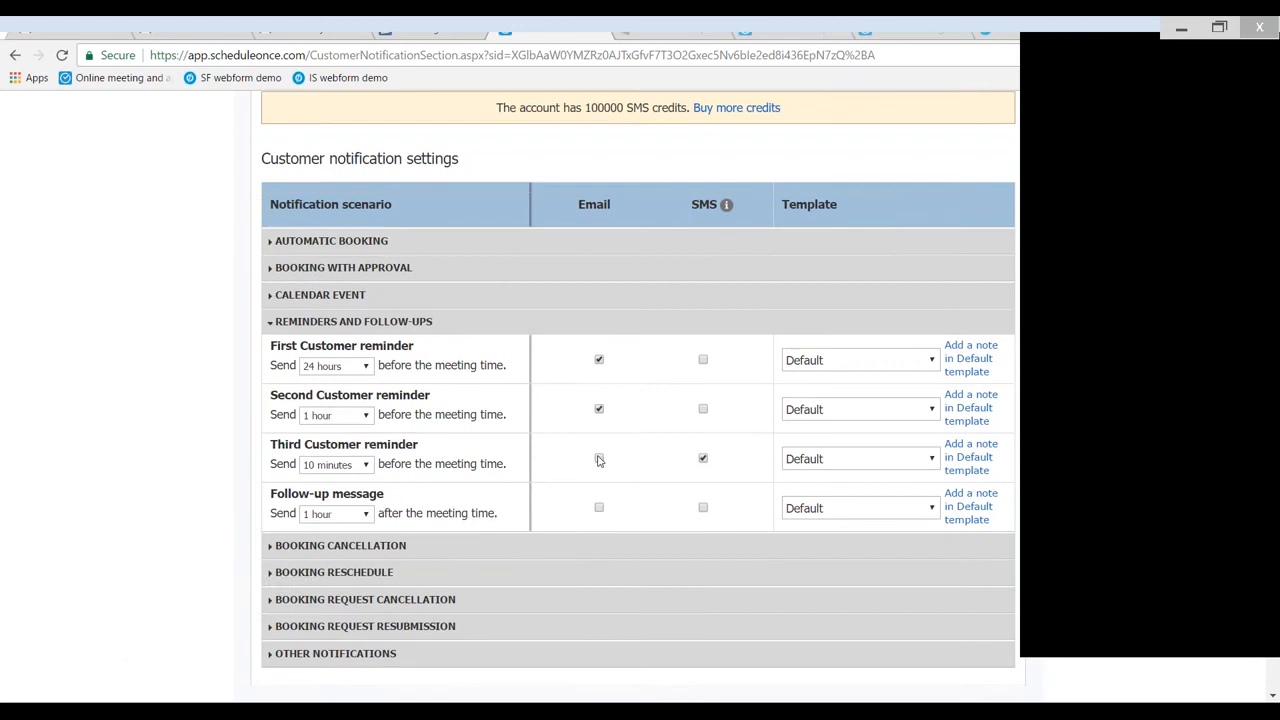
scroll(593, 458, down, 2)
scroll(591, 462, up, 2)
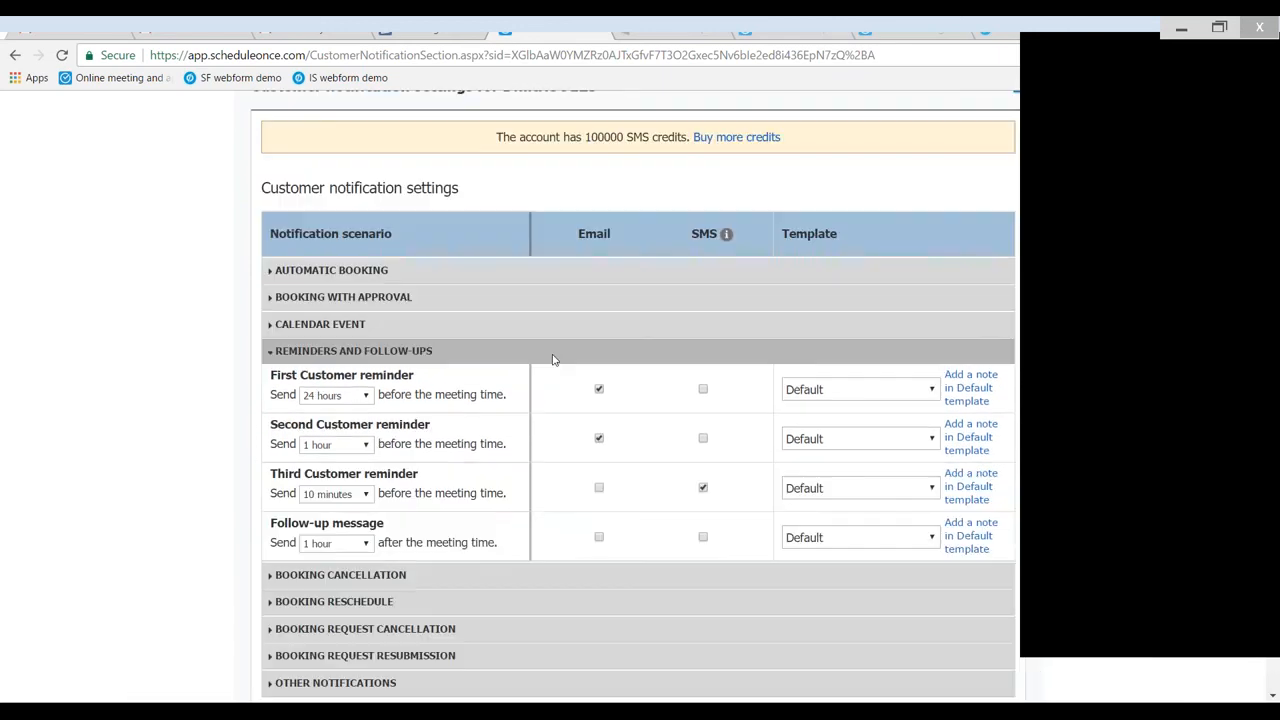
- Review the automatic booking, other notifications and reminder scenarios, and save the customer notification settings
click(431, 274)
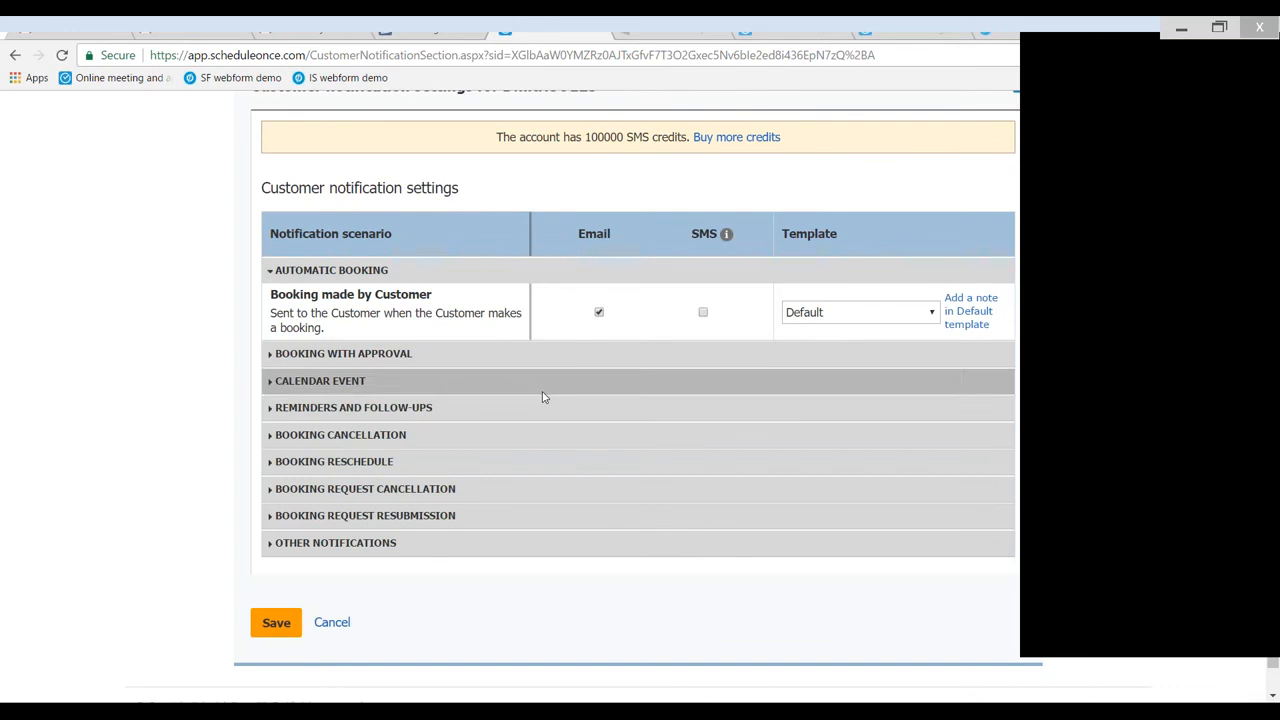
click(370, 542)
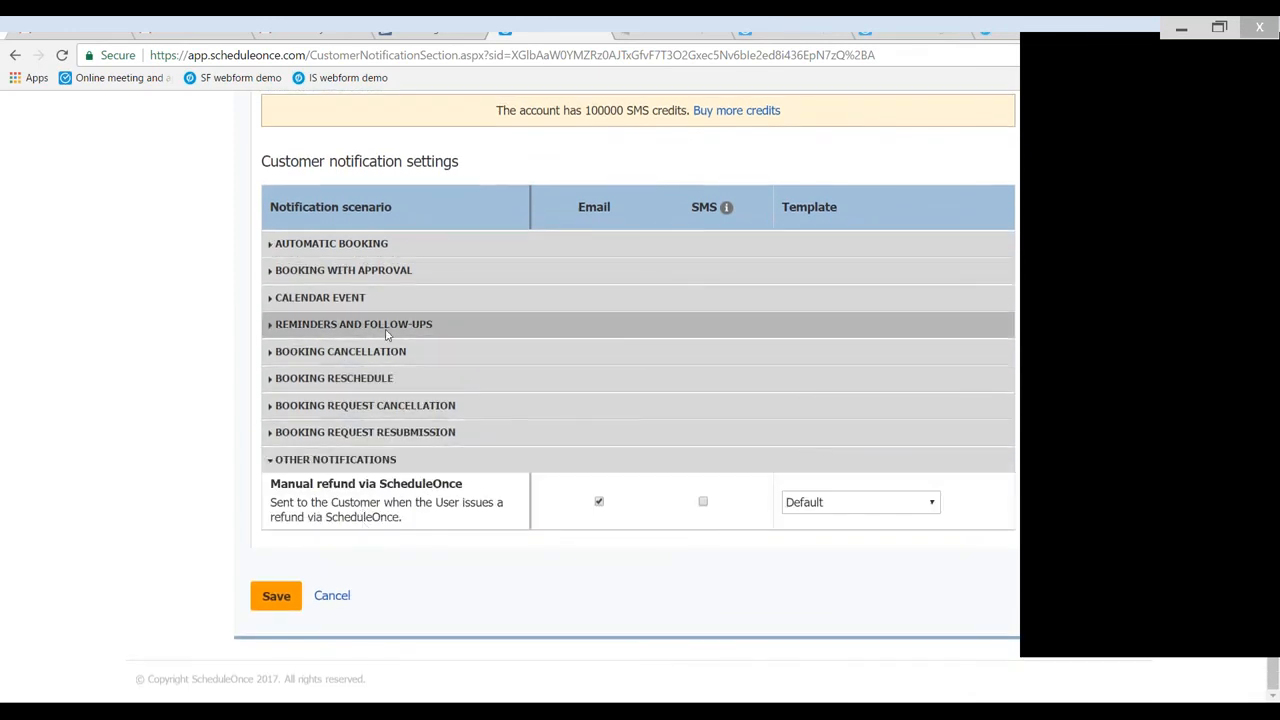
click(370, 324)
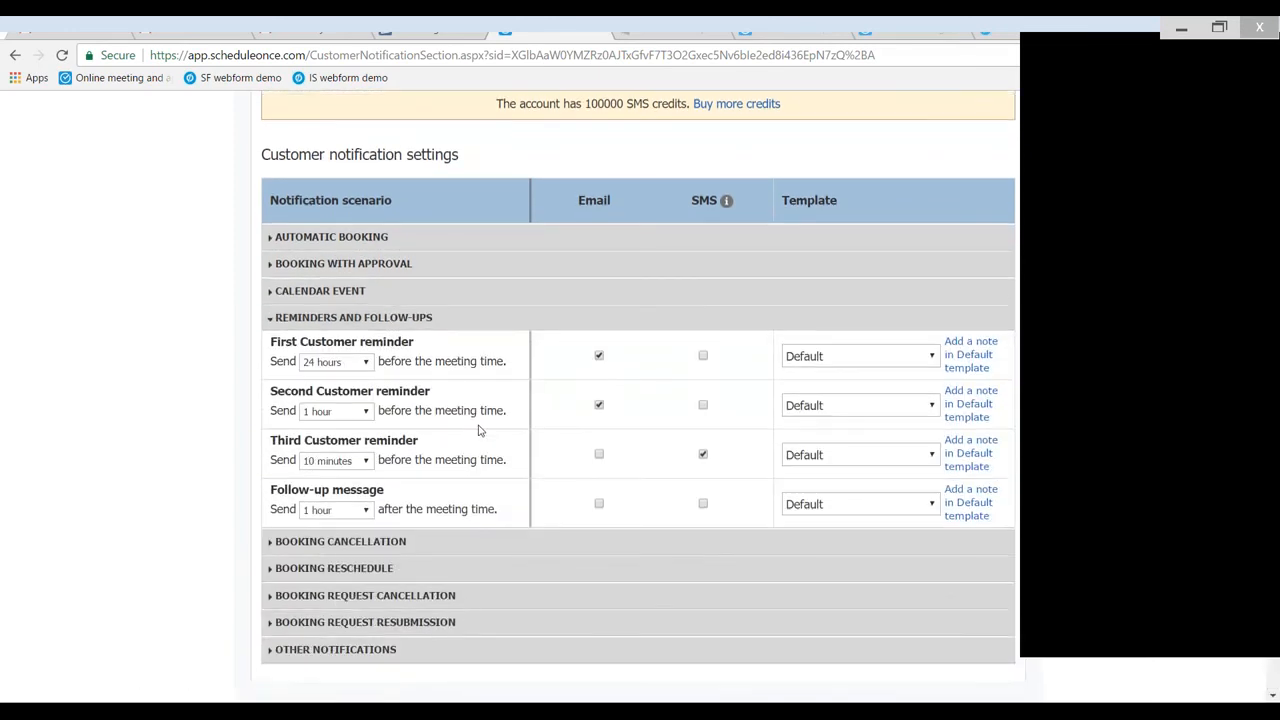
scroll(440, 428, down, 1)
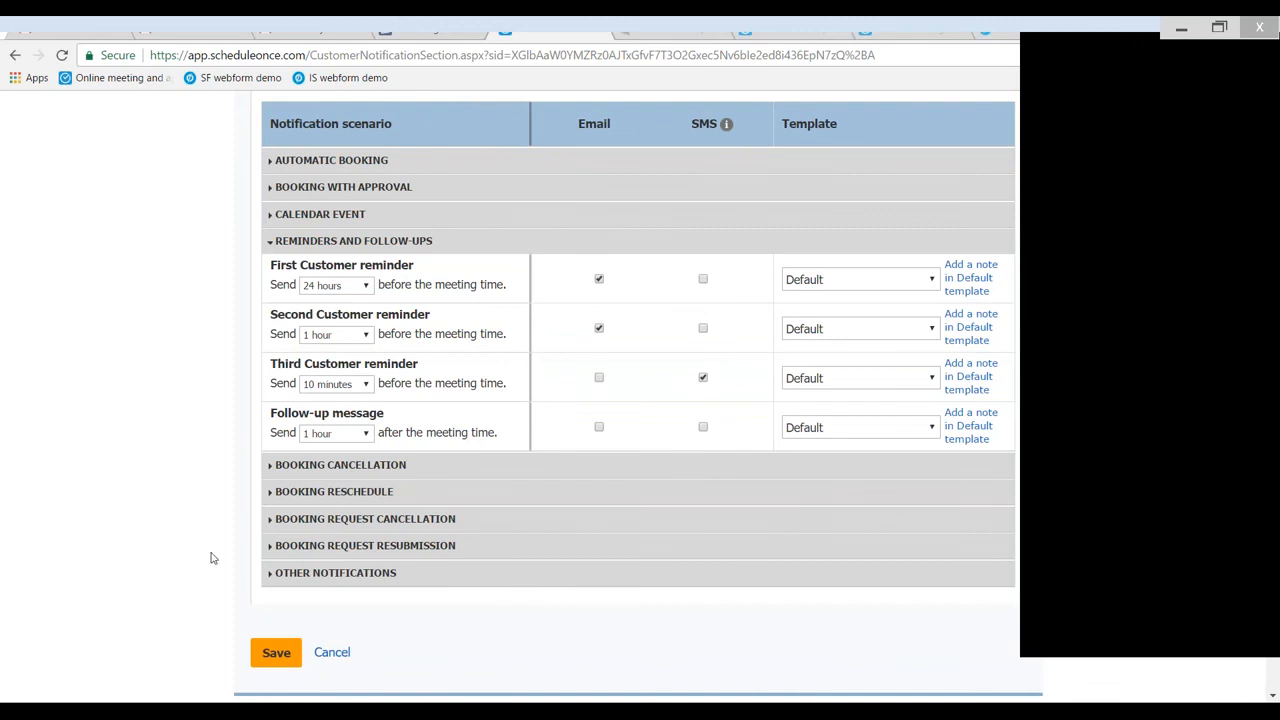
click(276, 652)
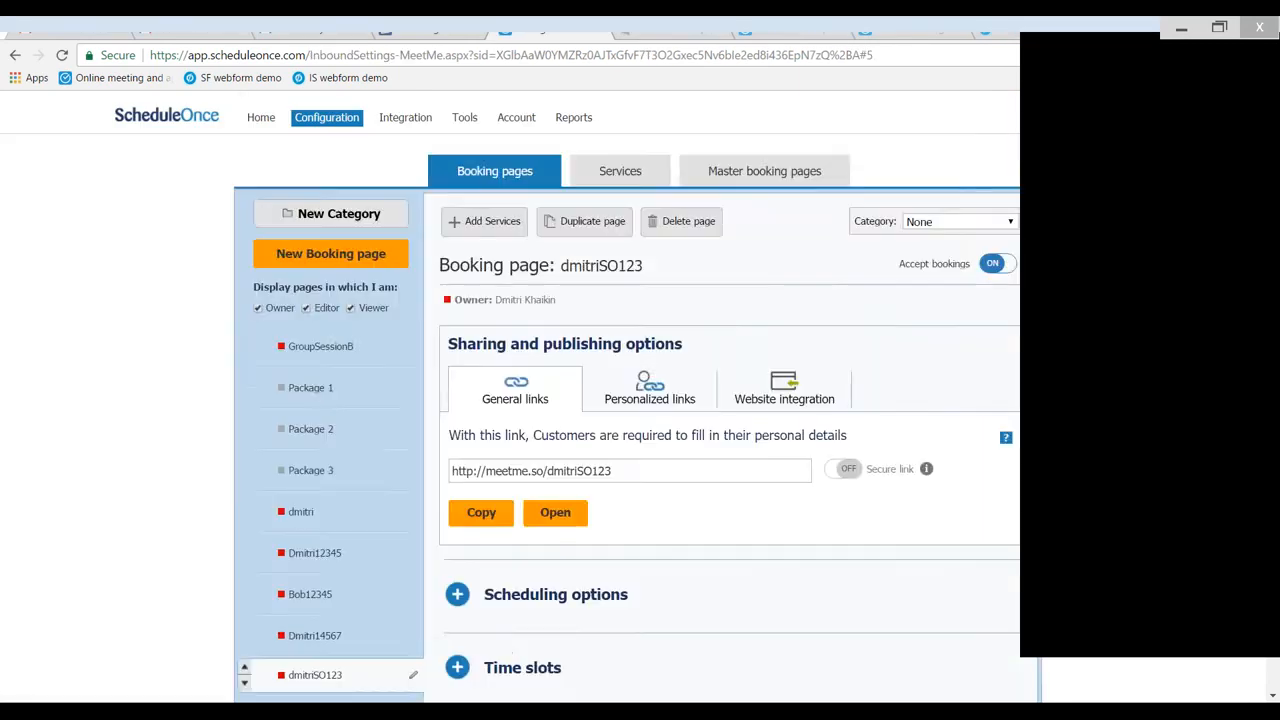
- Collapse the Customer notifications section and open the cancel/reschedule settings for editing
scroll(549, 414, down, 4)
scroll(551, 414, down, 2)
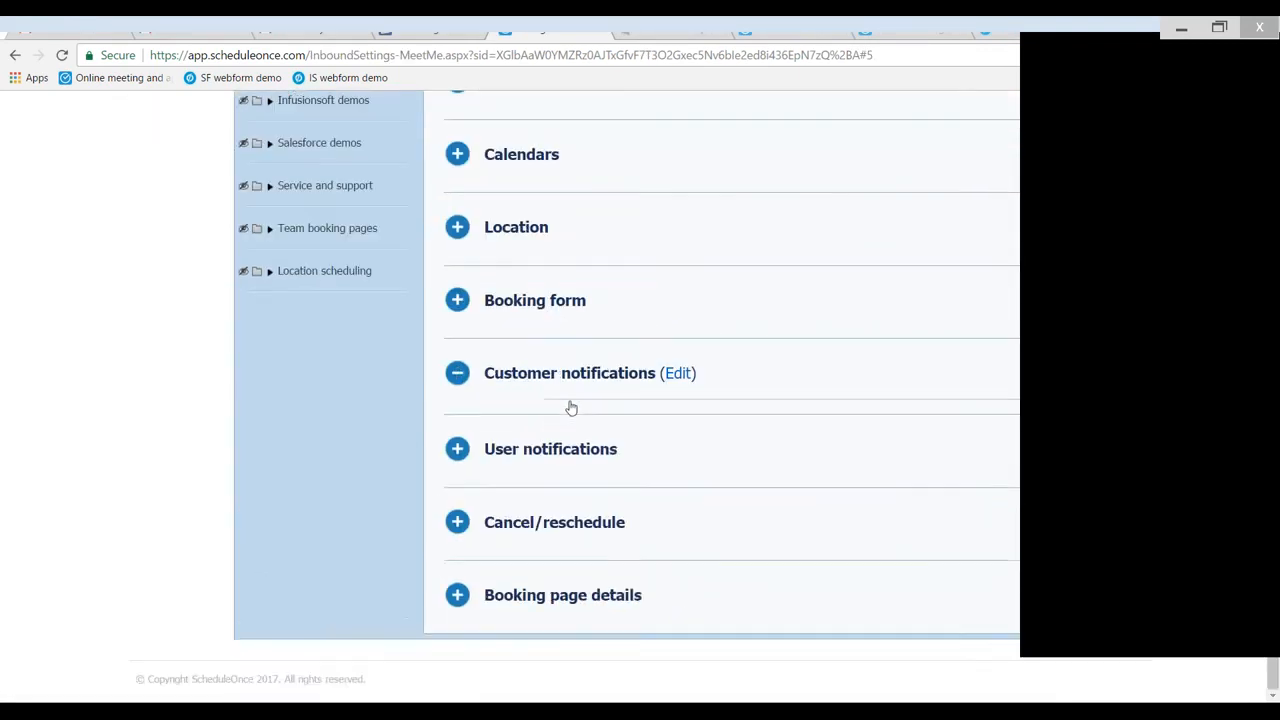
click(457, 378)
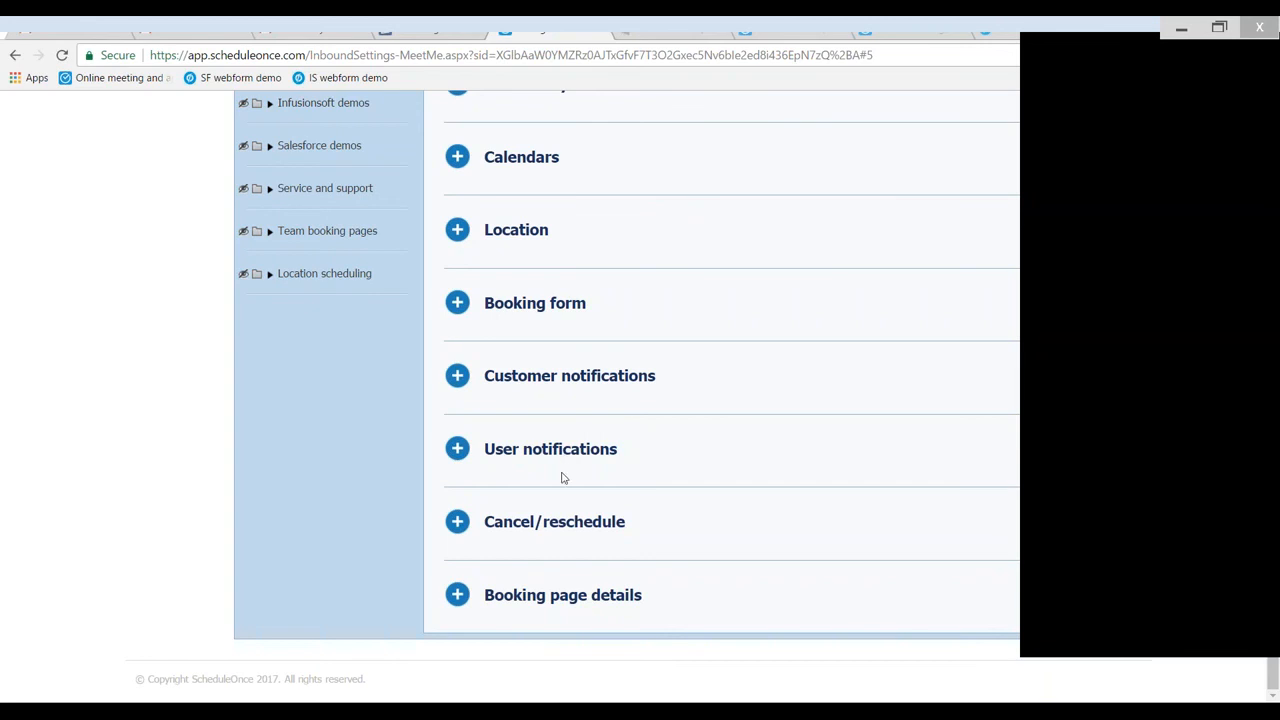
click(501, 523)
scroll(505, 520, down, 1)
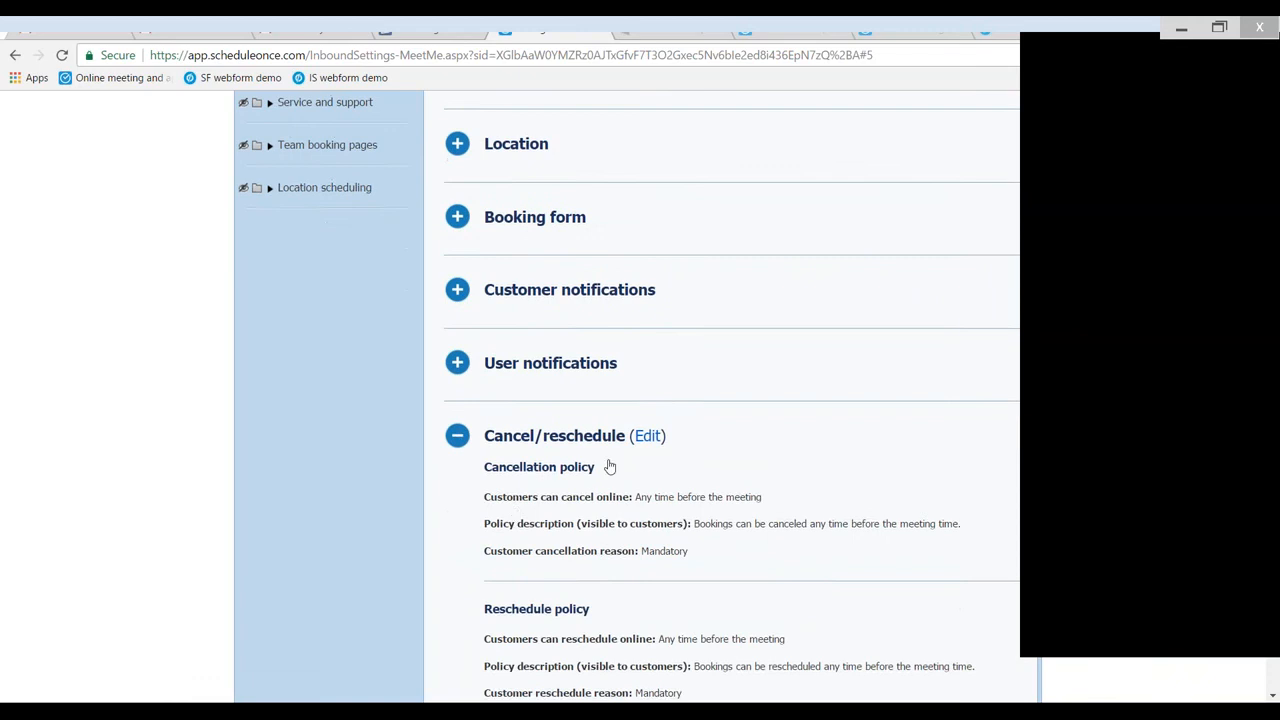
click(648, 434)
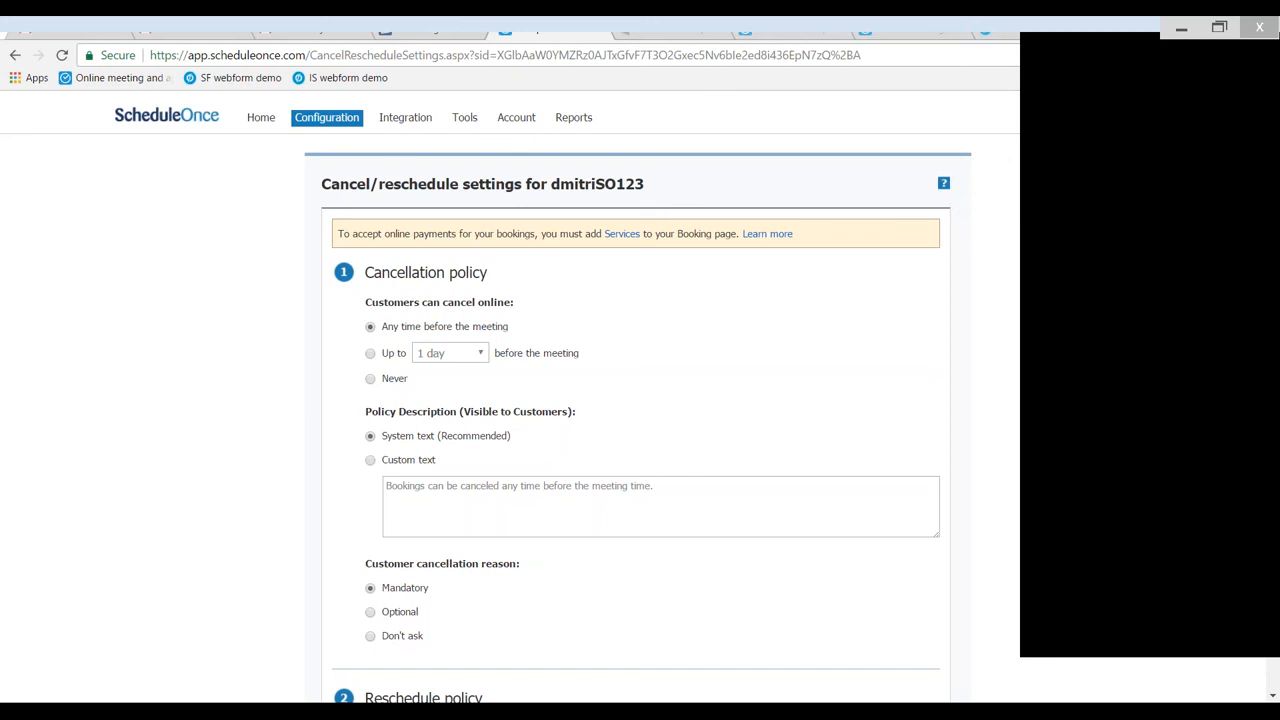
- Set the cancellation policy so customers can cancel online up to 4 hours before the meeting
click(371, 354)
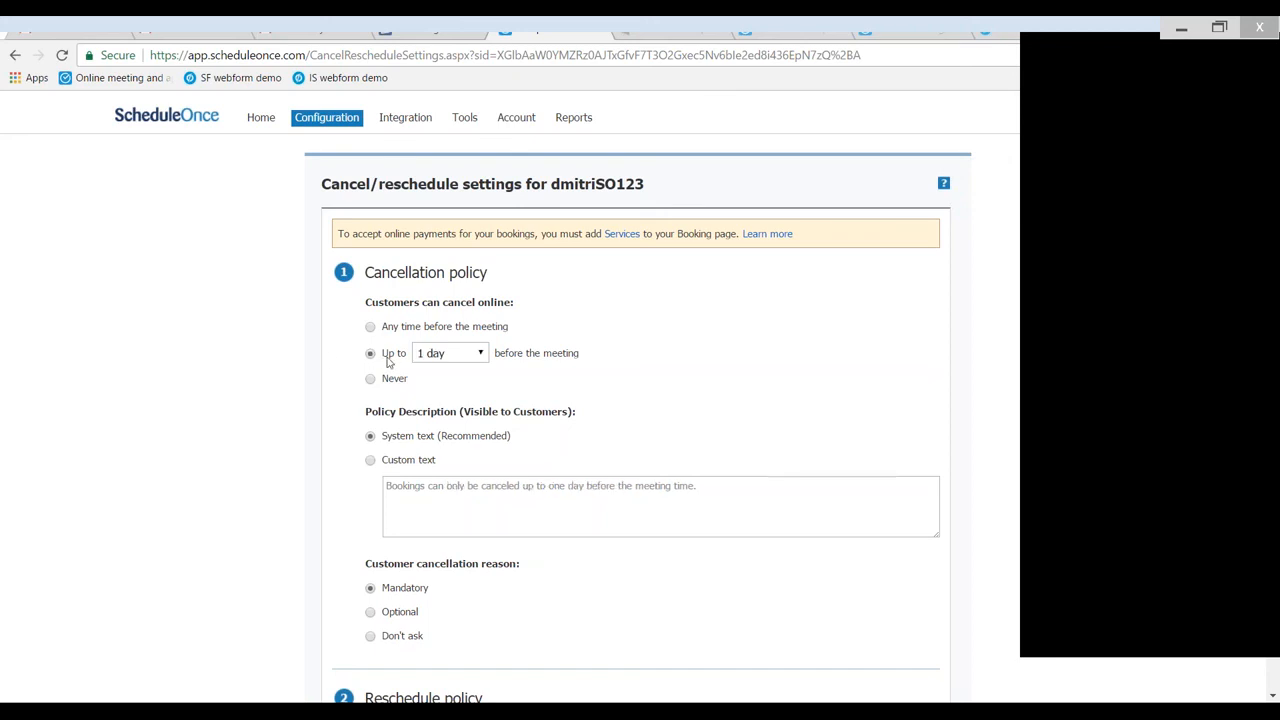
click(473, 358)
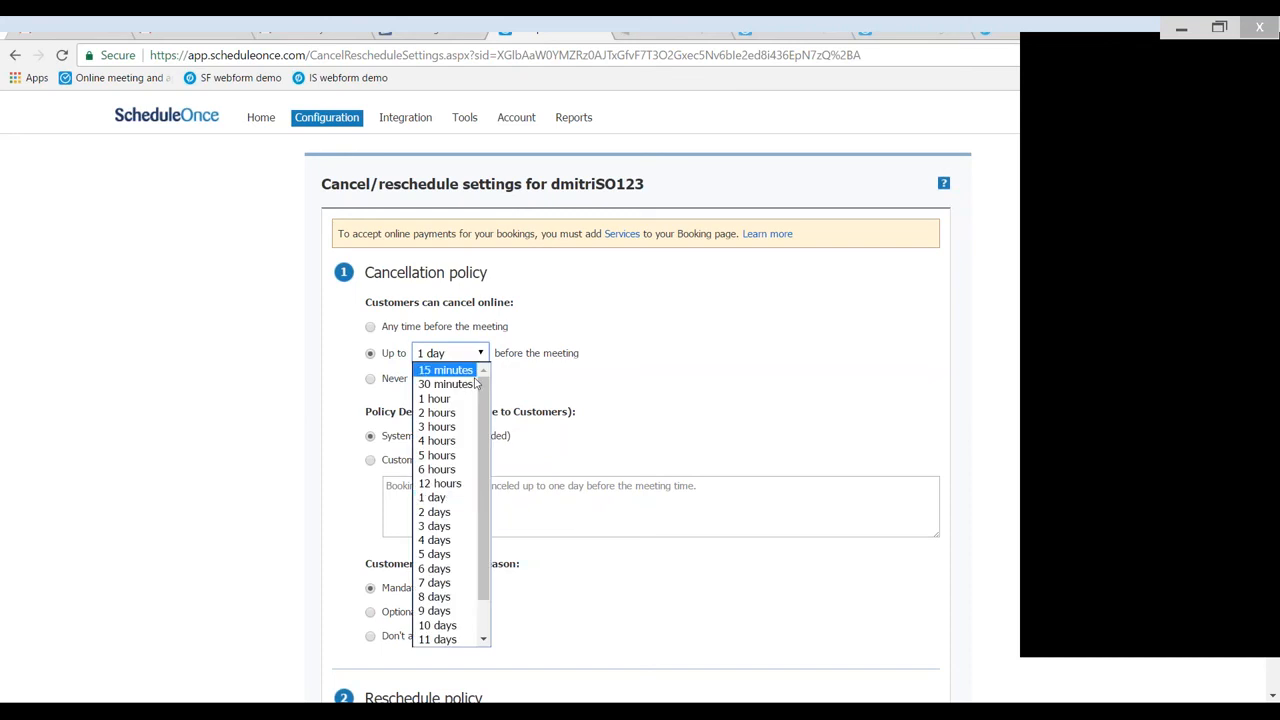
click(455, 440)
click(529, 386)
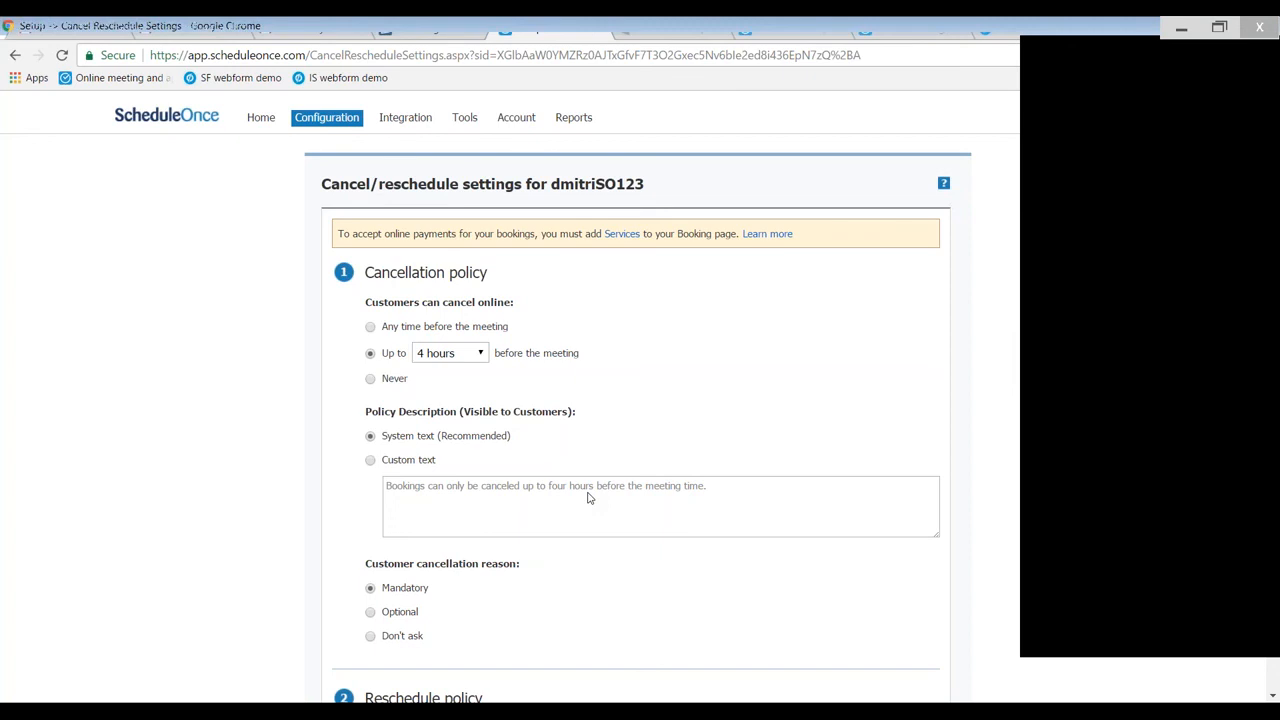
- Allow customers to reschedule online up to 1 day before the meeting and save the cancel/reschedule settings
scroll(588, 497, down, 3)
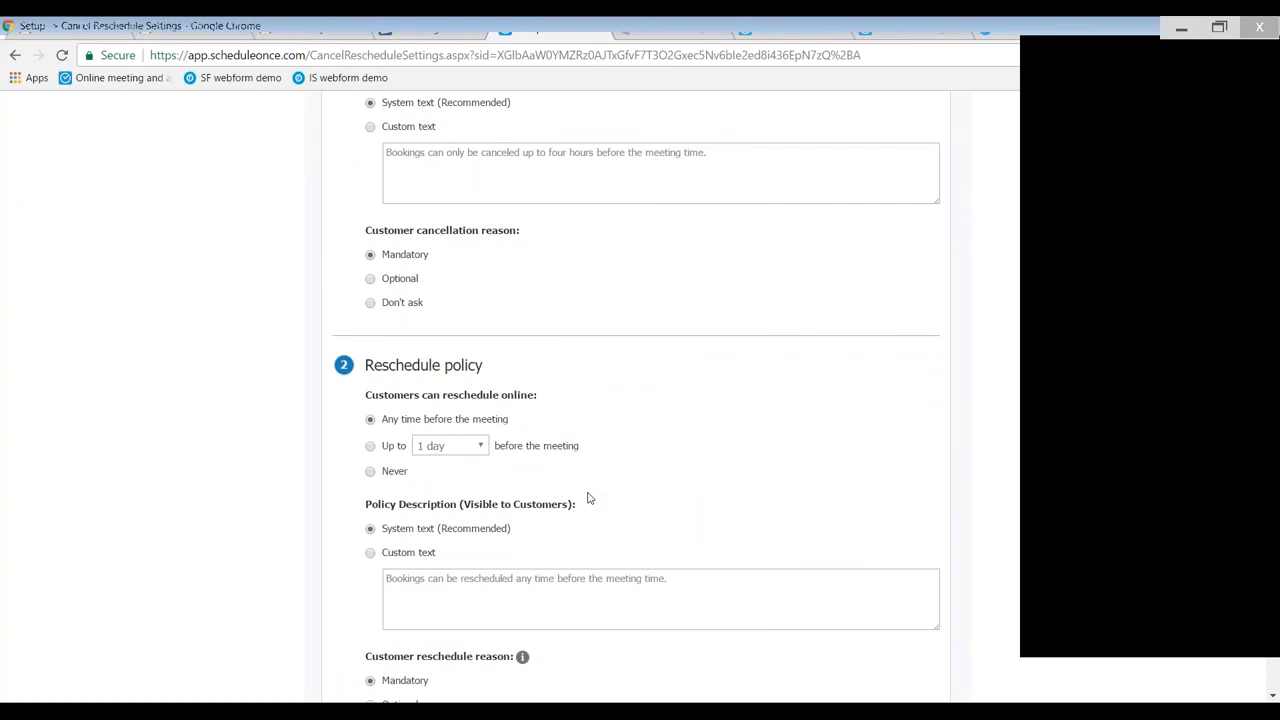
click(371, 450)
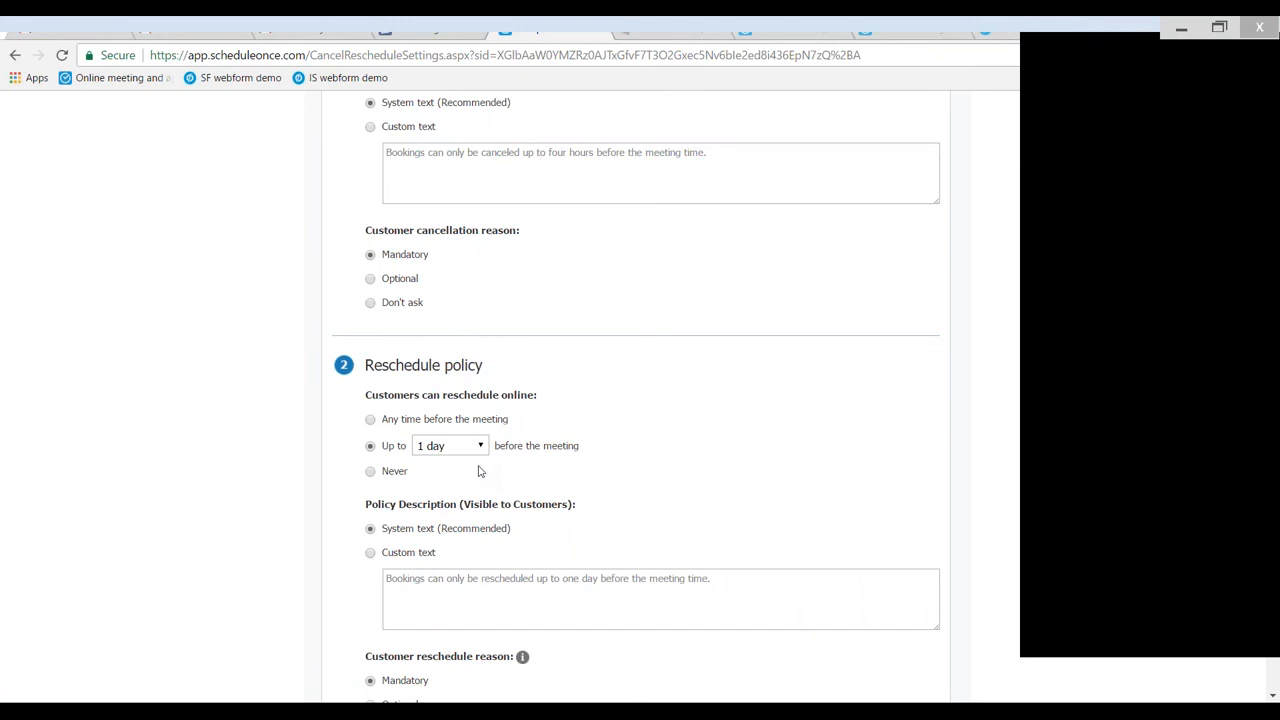
scroll(487, 471, down, 3)
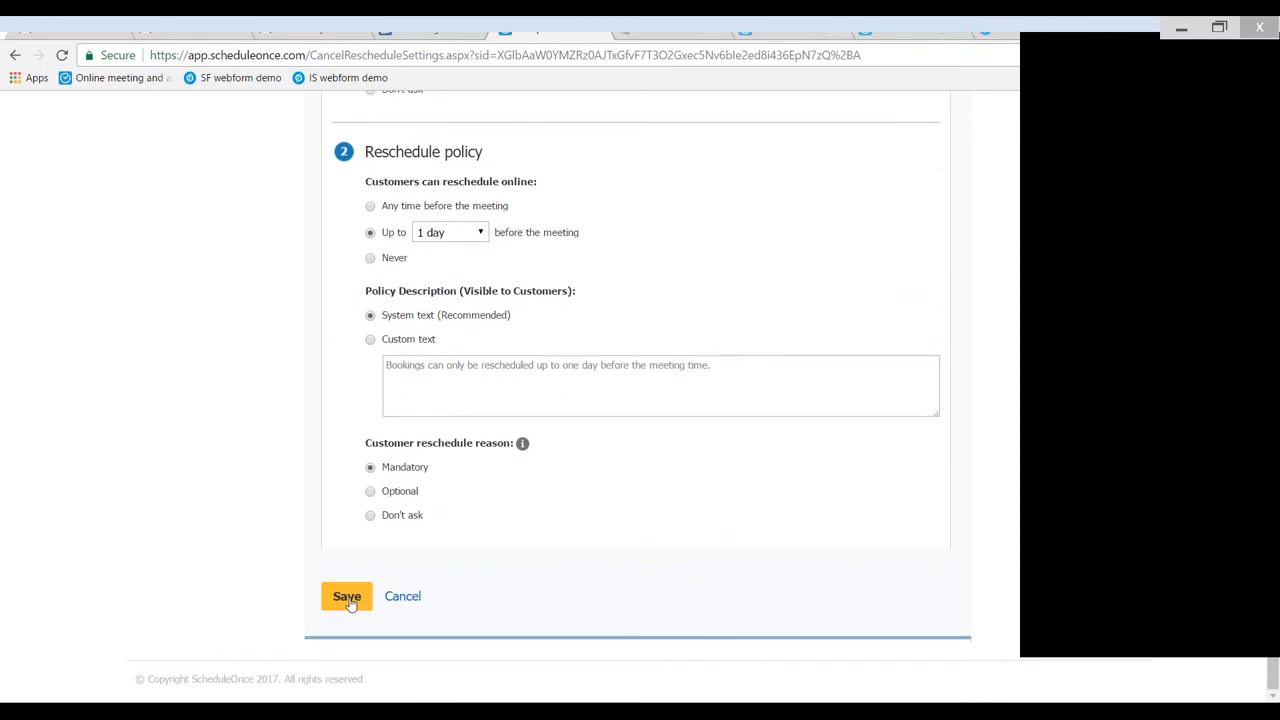
click(347, 597)
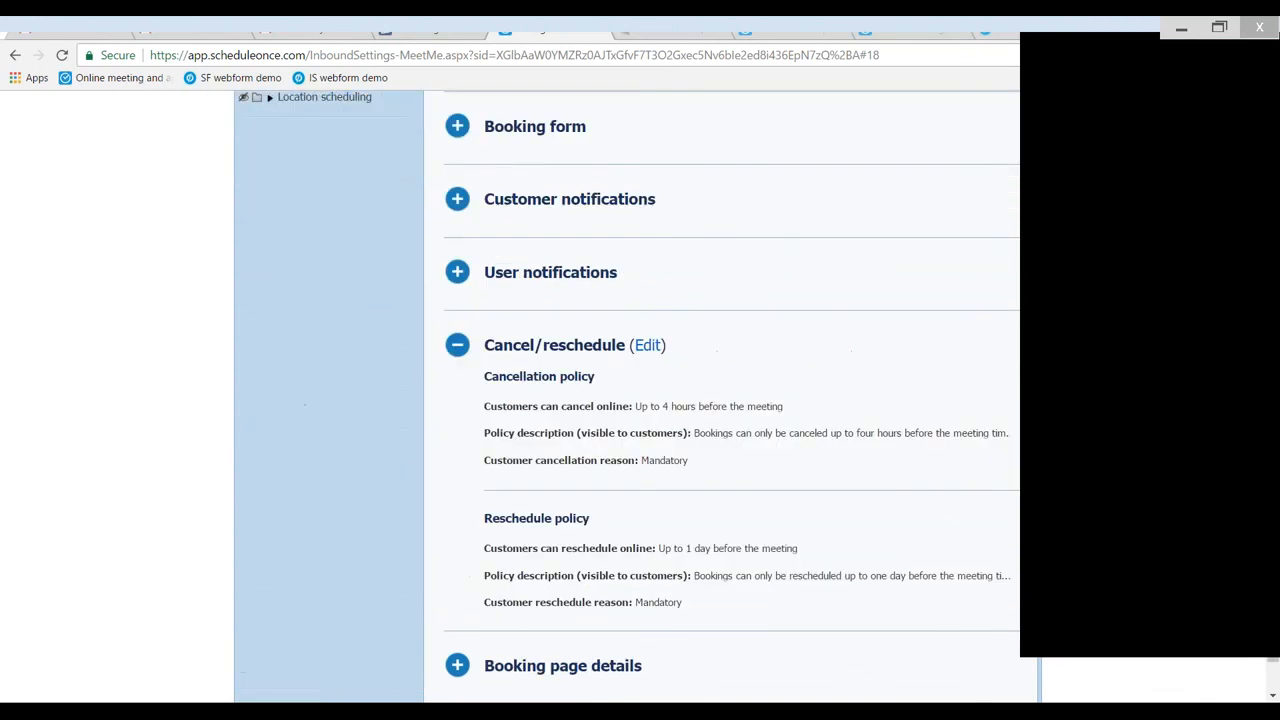
- Expand the Booking page details section and open its page information for editing
scroll(590, 573, down, 1)
click(590, 573)
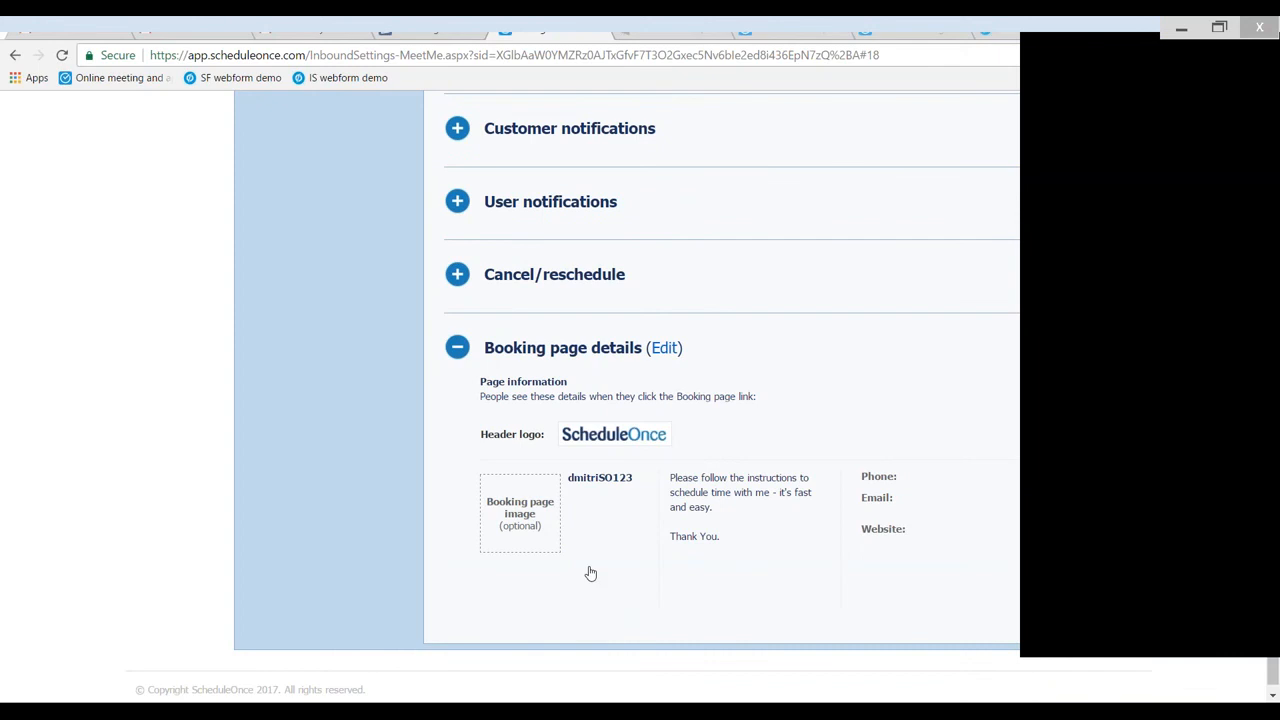
click(665, 348)
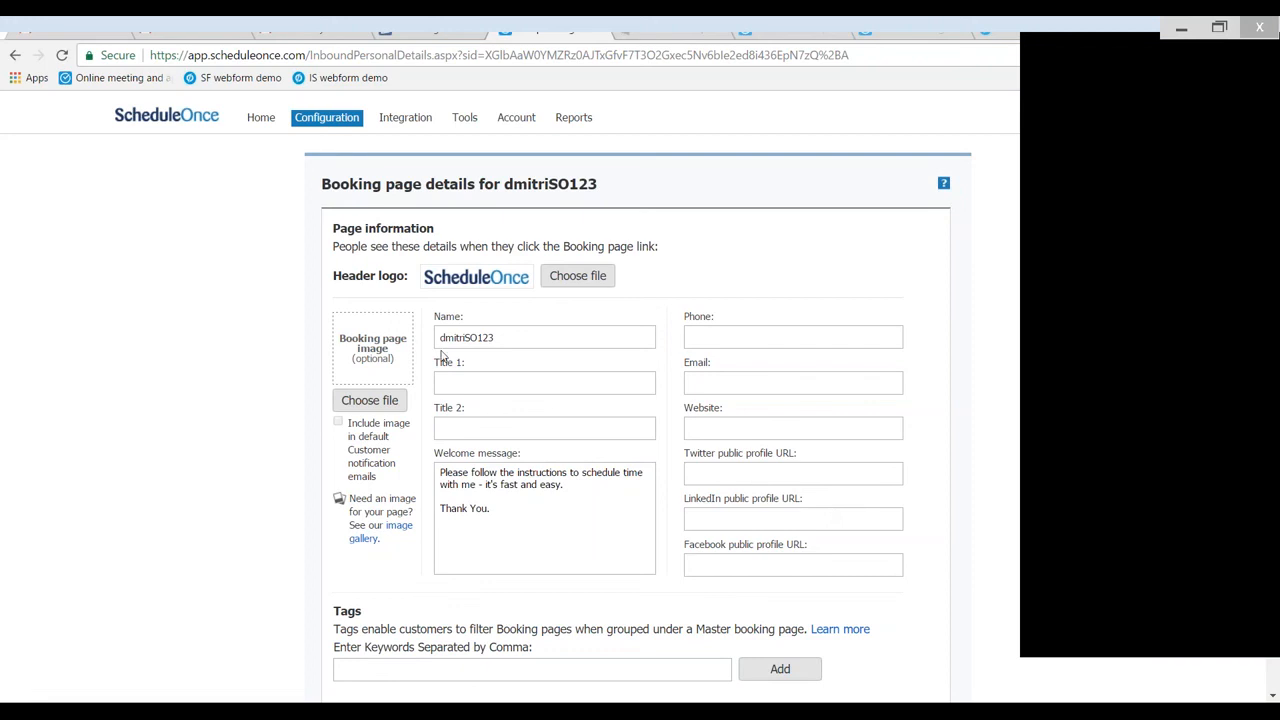
- Replace the booking page's name with the owner's full name and set Title 1 to Business Development Manager
double_click(518, 338)
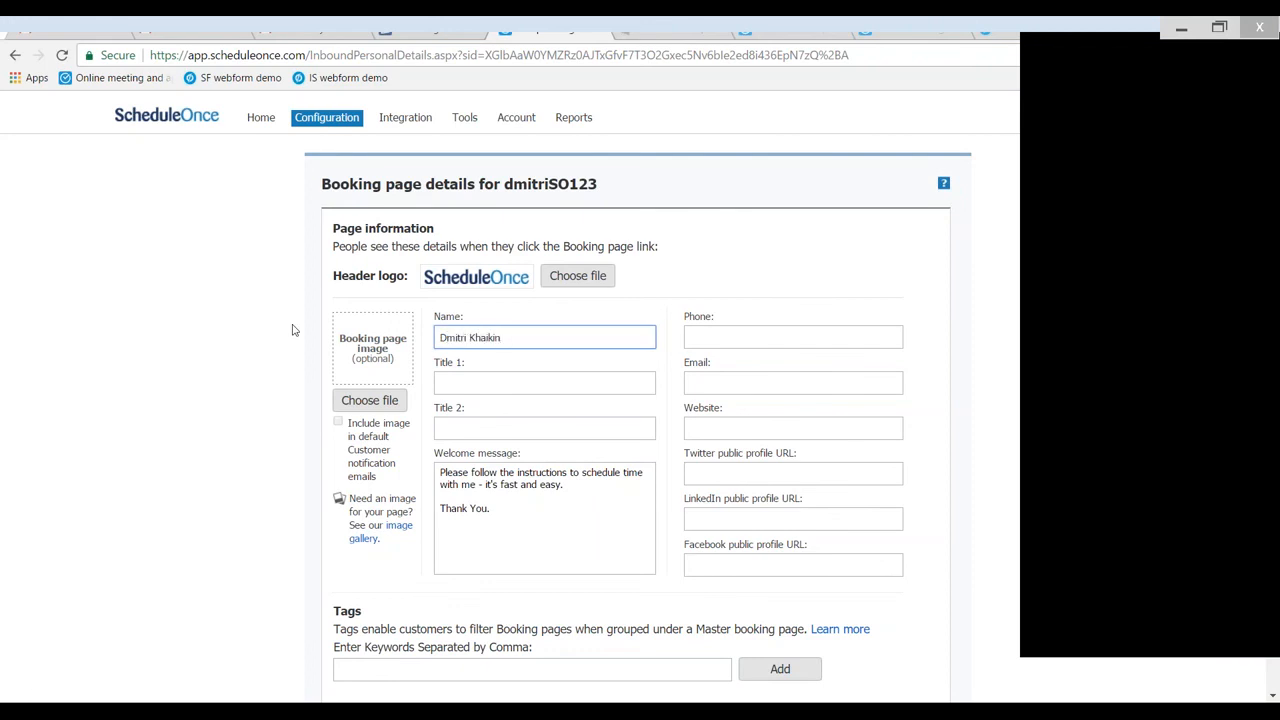
key(Tab)
text(Busines)
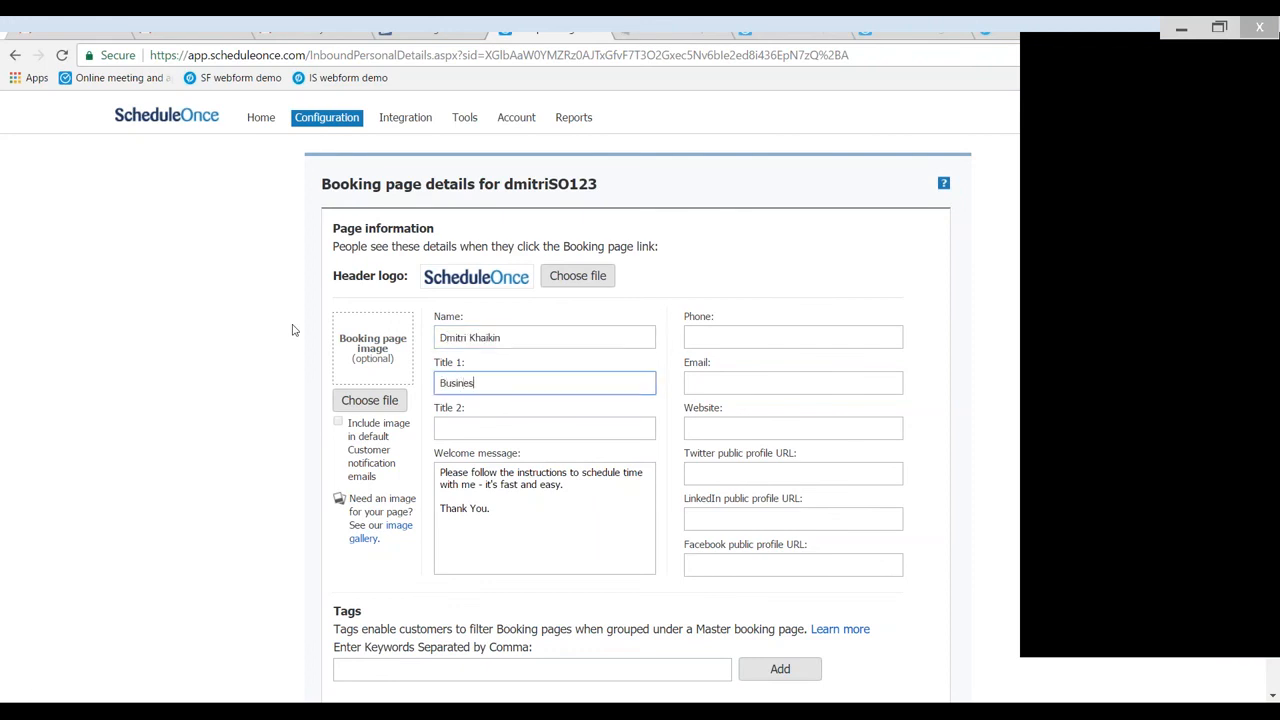
text(s Development Manager)
- Enter the owner's phone number in the page information and save the booking page details
click(697, 341)
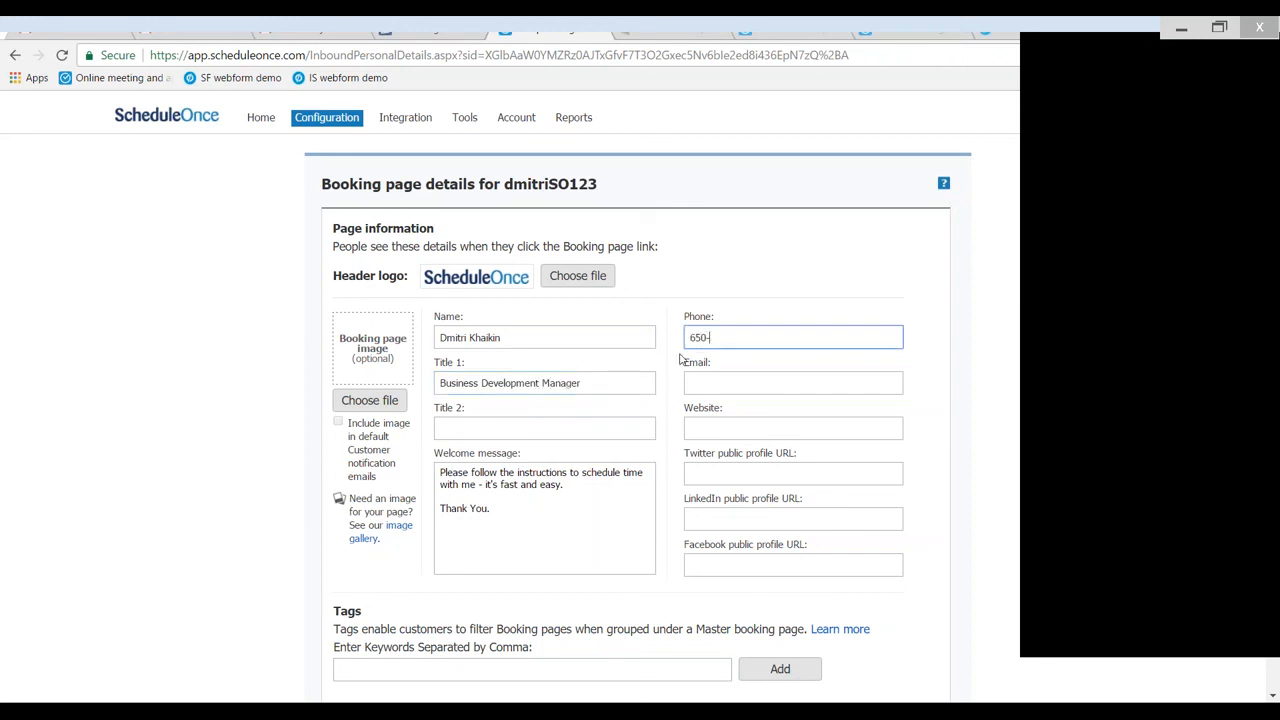
scroll(117, 175, down, 1)
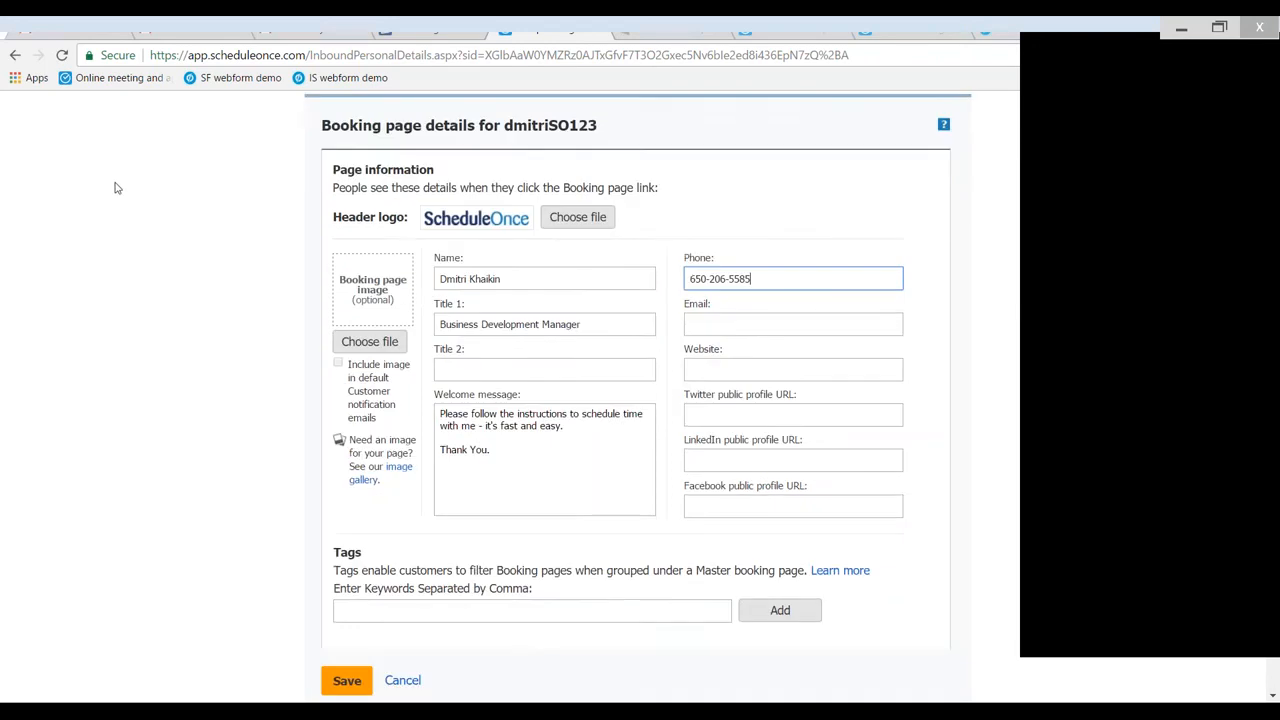
click(346, 680)
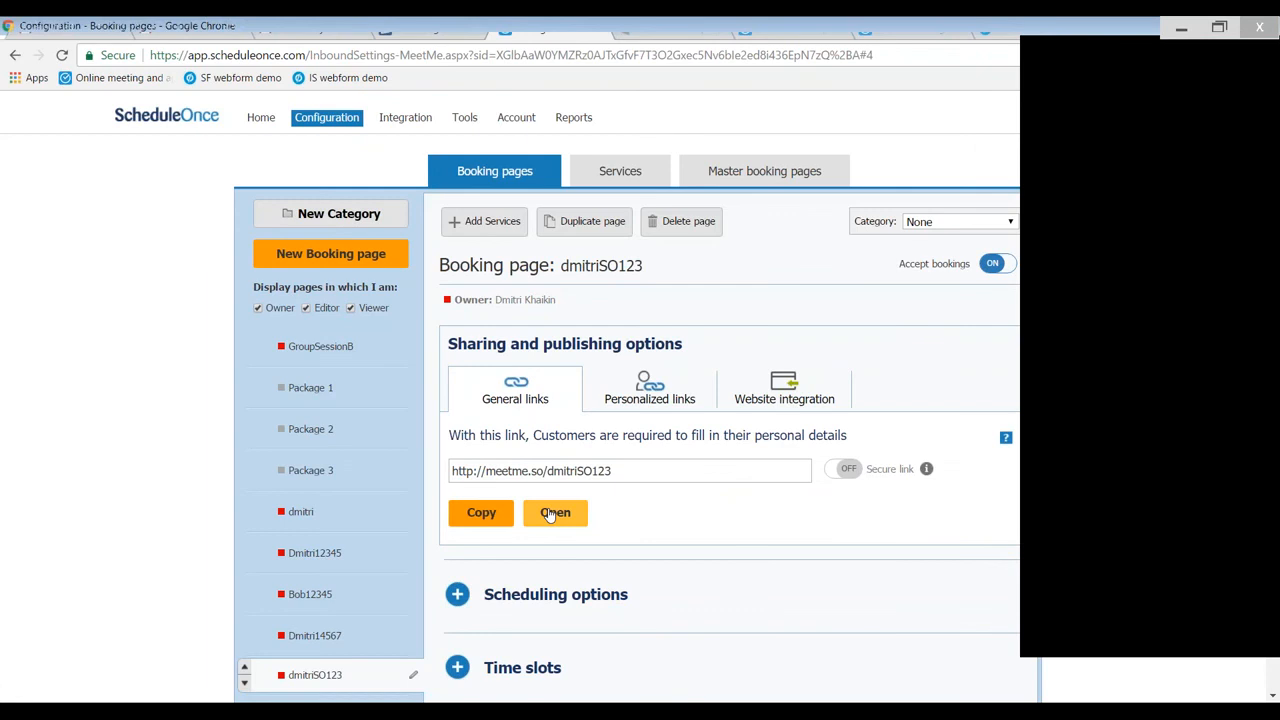
- Select the booking page's general link and open the public booking page as customers see it
drag(622, 471, 452, 471)
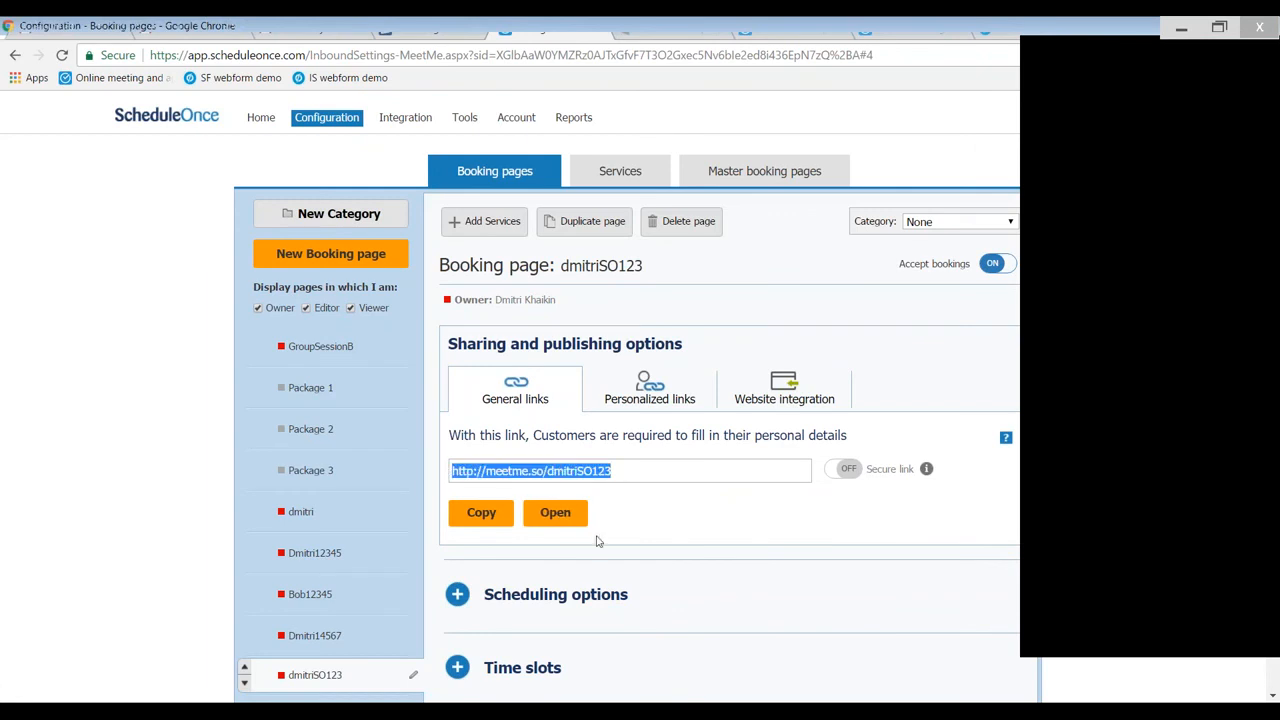
click(556, 514)
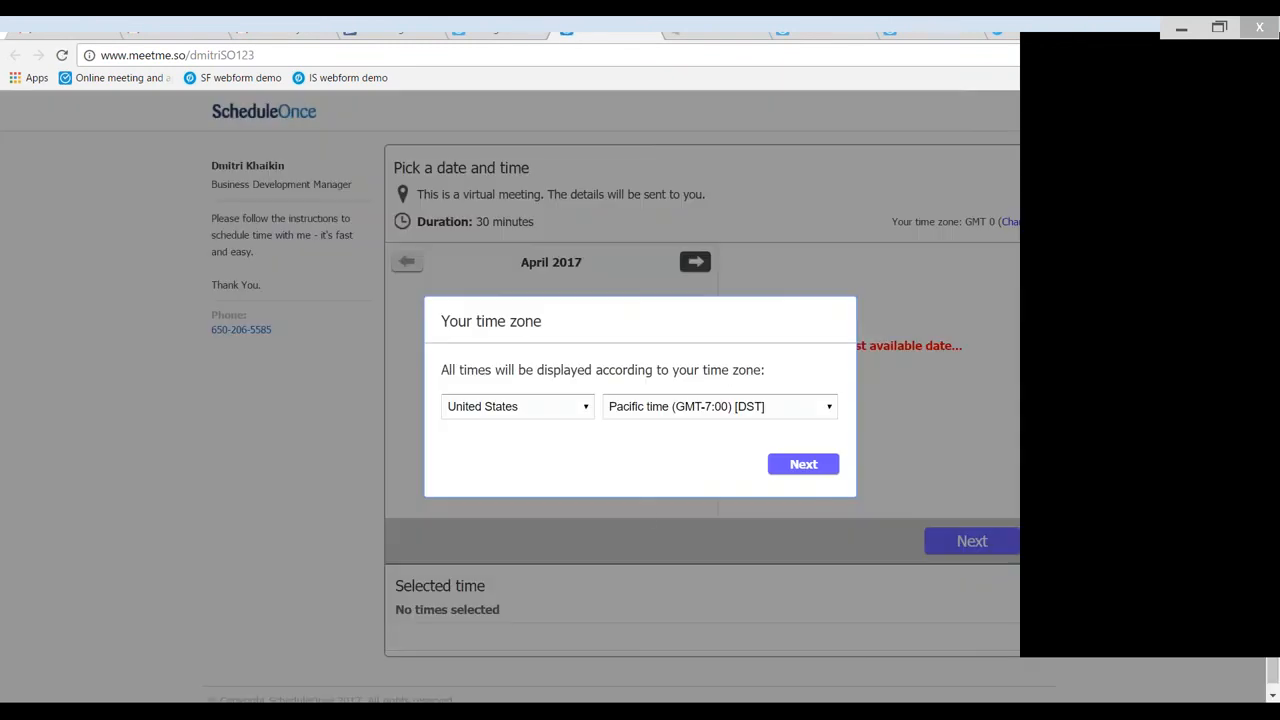
- Accept the United States Pacific time zone and check the available starting times for April 11, 12 and 13
click(813, 467)
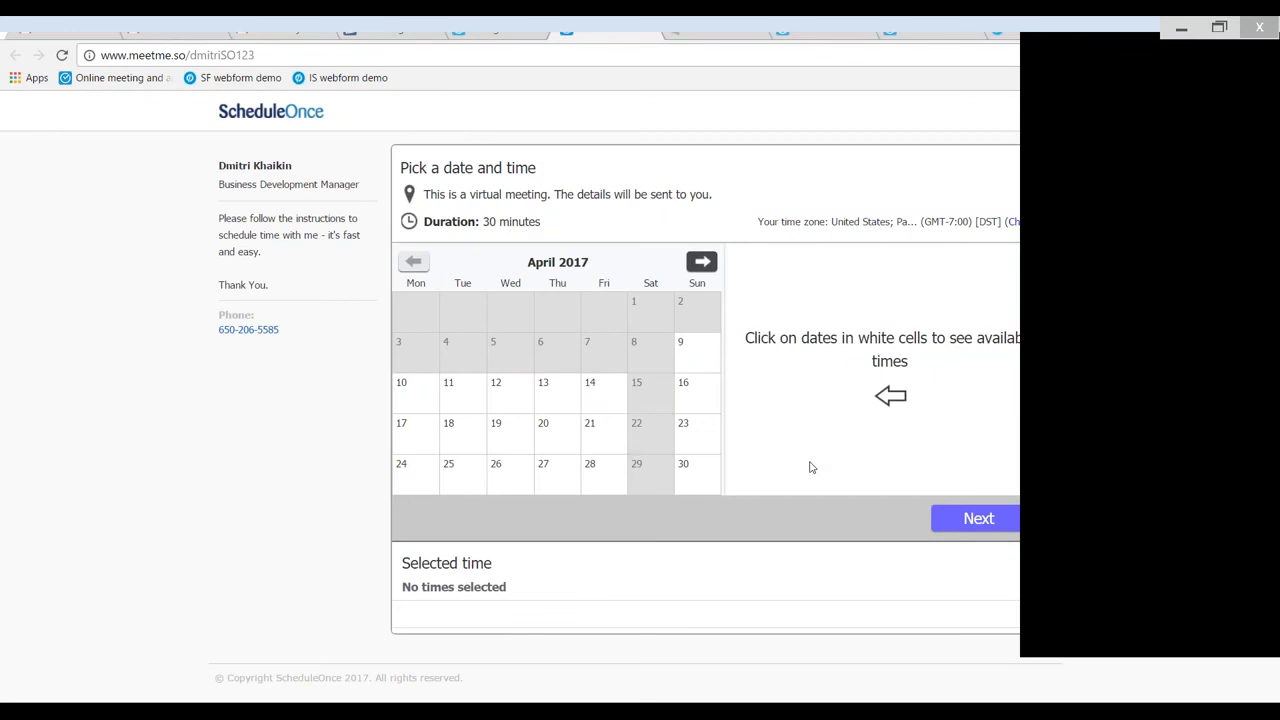
click(478, 400)
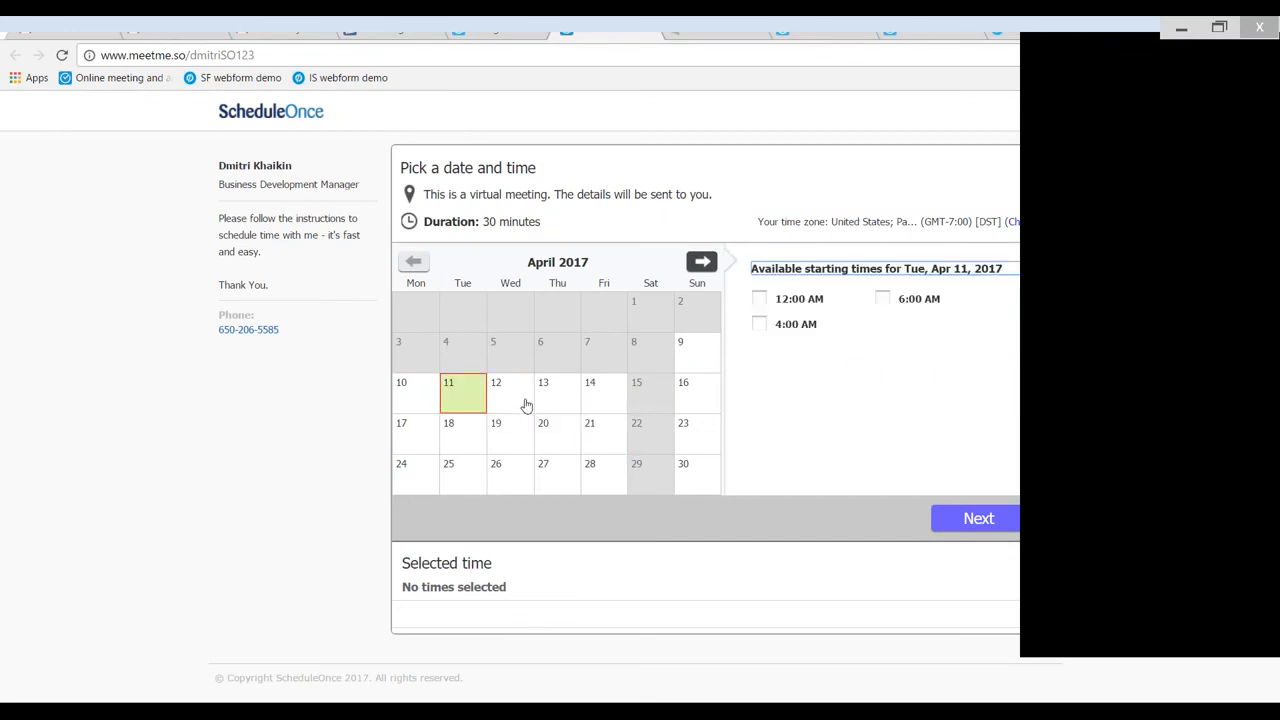
click(531, 405)
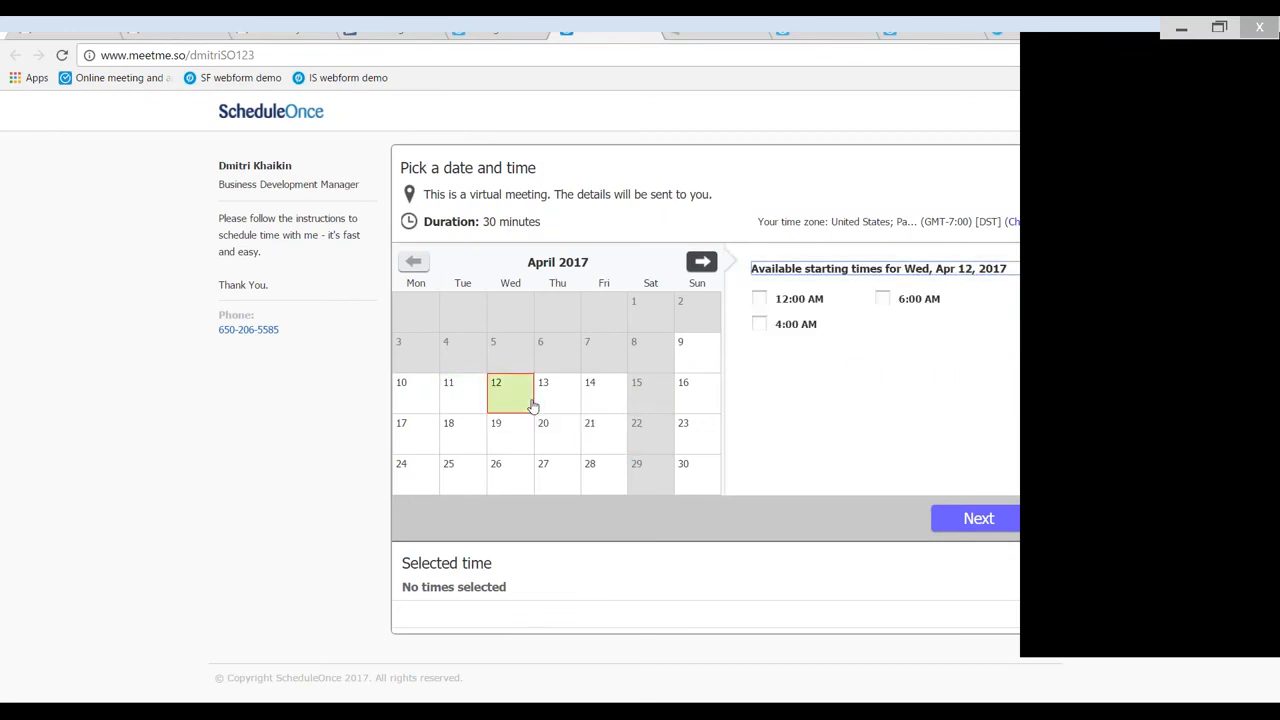
click(563, 404)
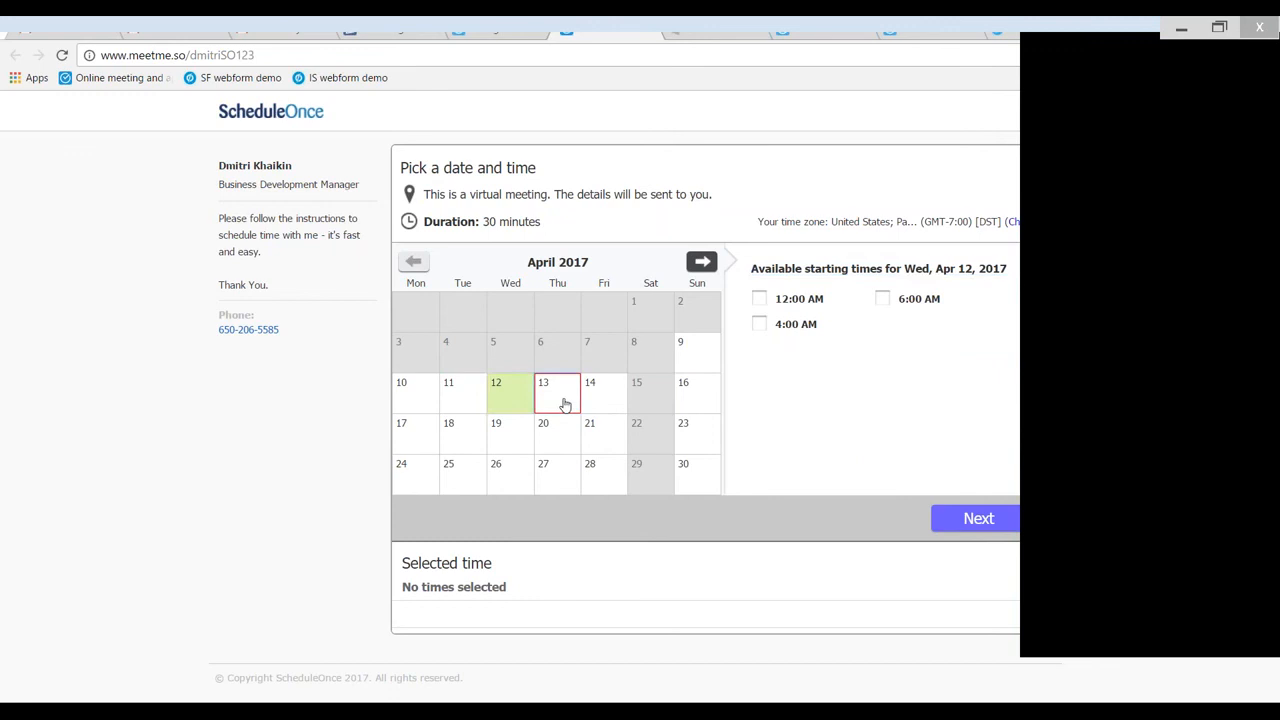
- Change the booking page's displayed time zone to Israel (Jerusalem, Tel Aviv) and apply it
click(1018, 228)
click(1018, 224)
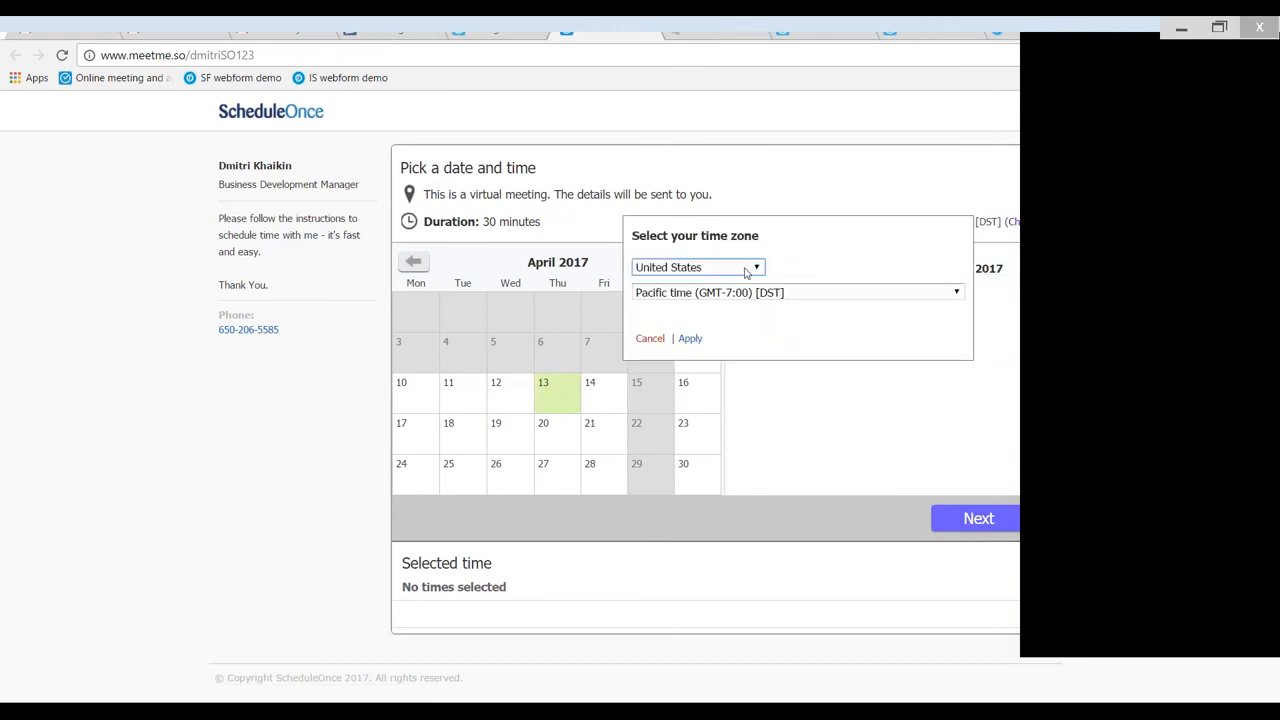
click(746, 269)
click(745, 272)
click(754, 274)
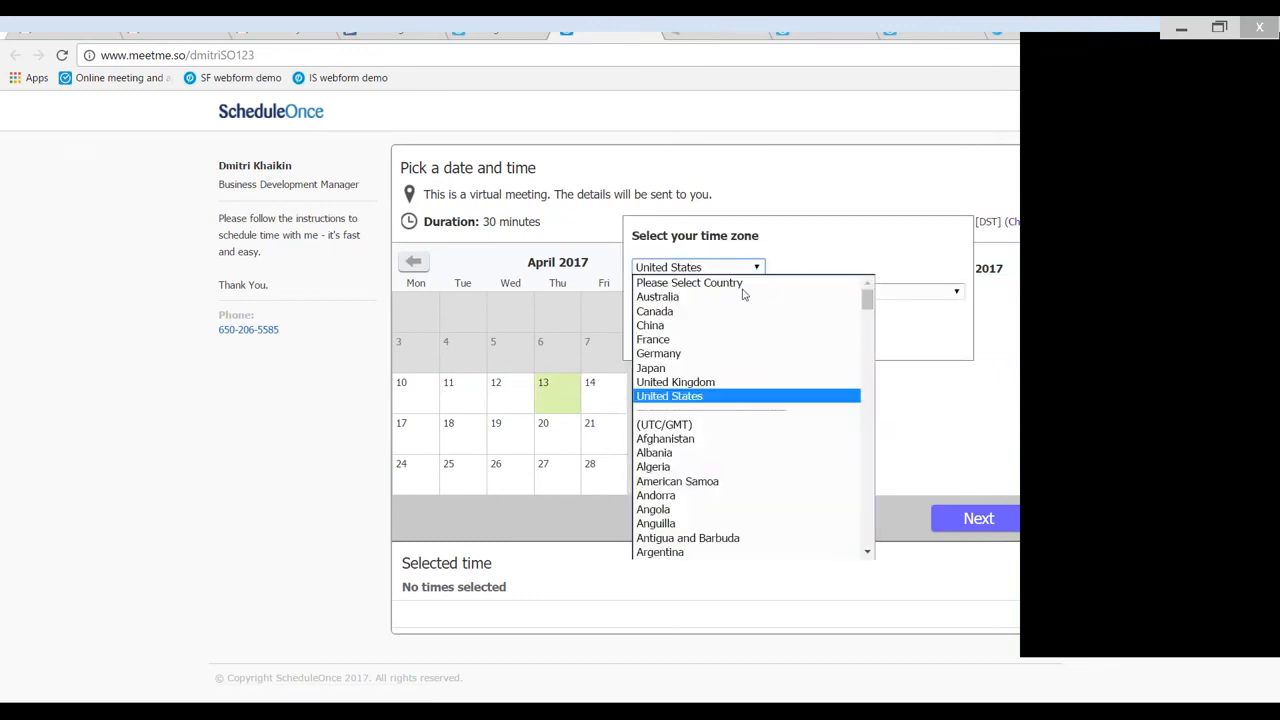
scroll(735, 410, down, 7)
scroll(731, 413, down, 5)
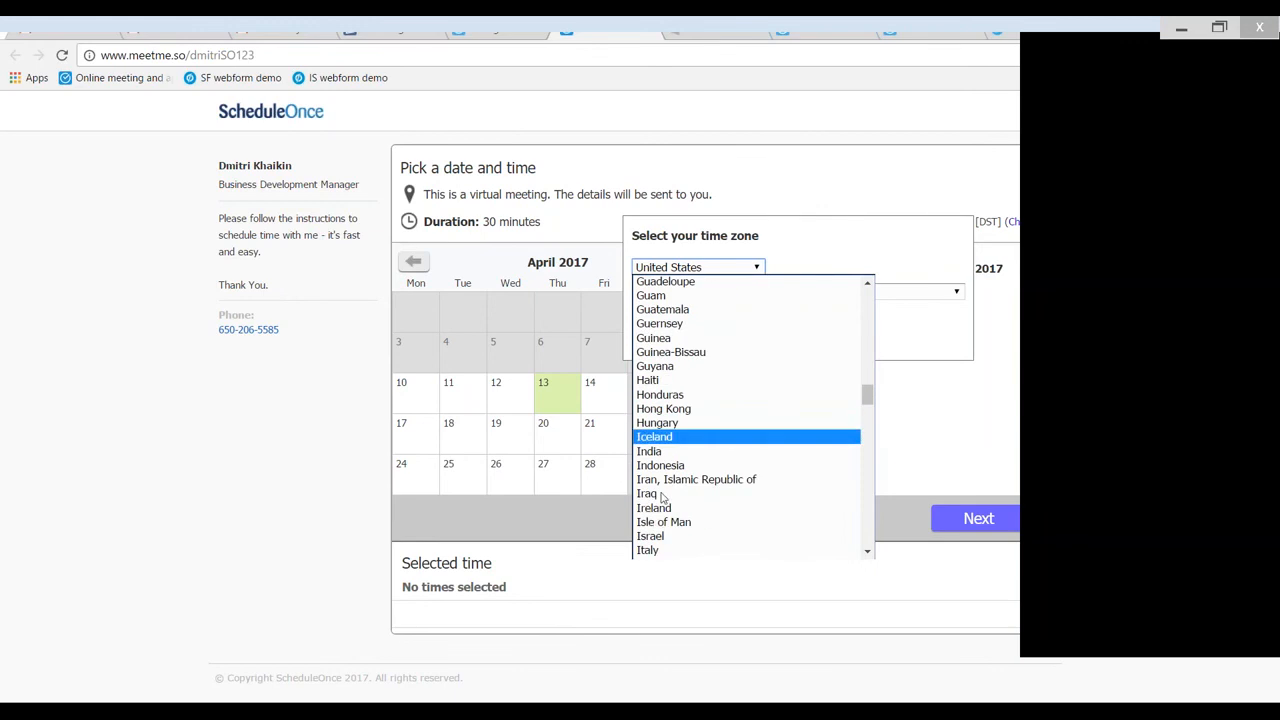
click(652, 536)
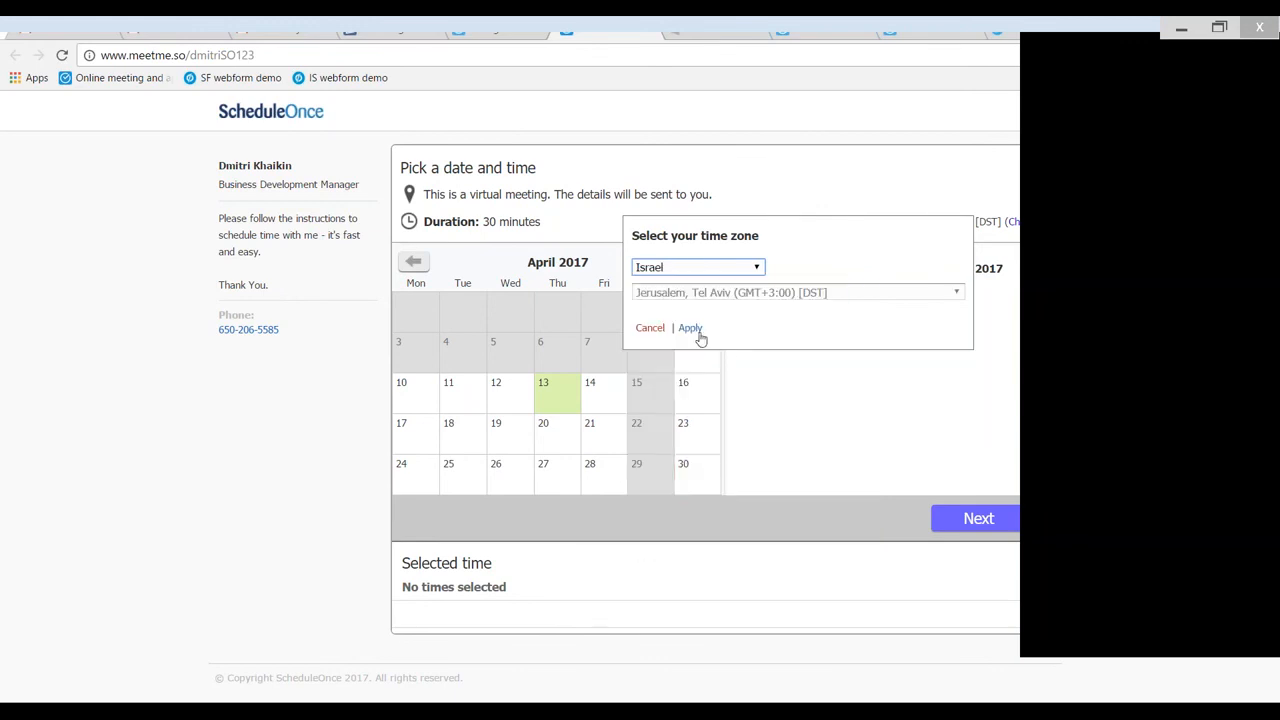
click(692, 330)
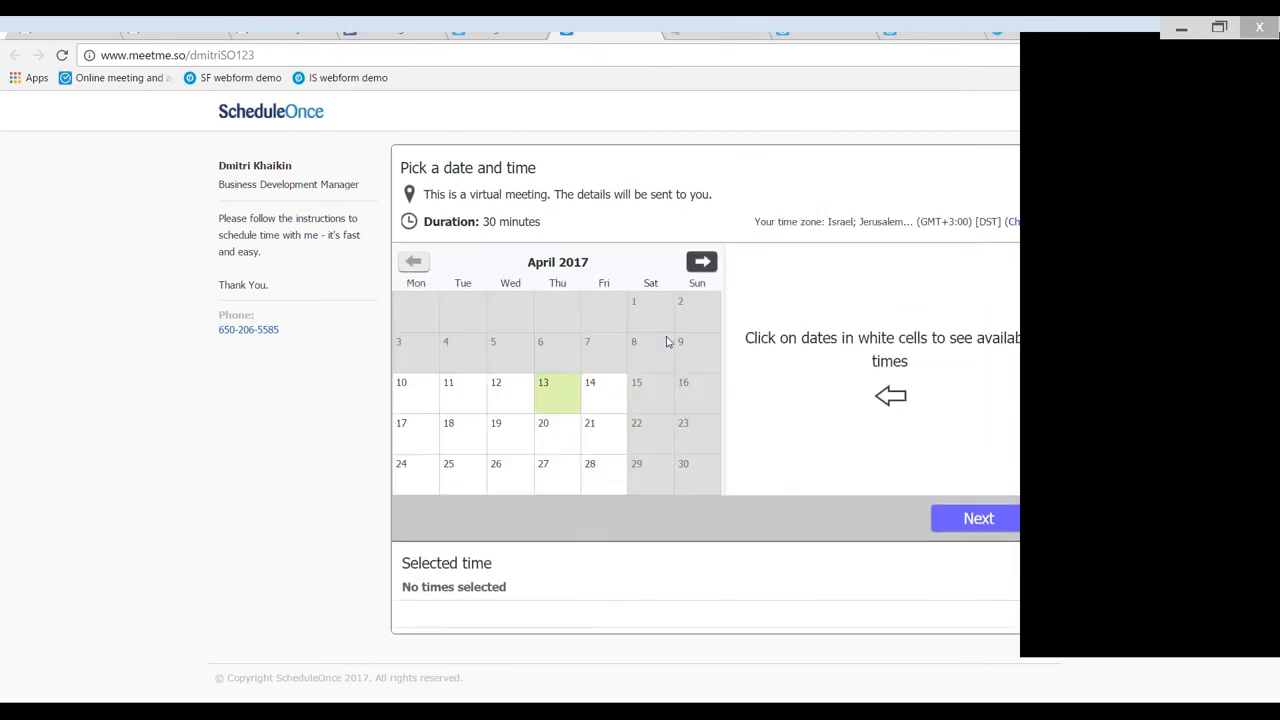
- Choose the 9:00 AM slot on Wednesday, April 12, 2017, and enter Test as the meeting subject
click(506, 399)
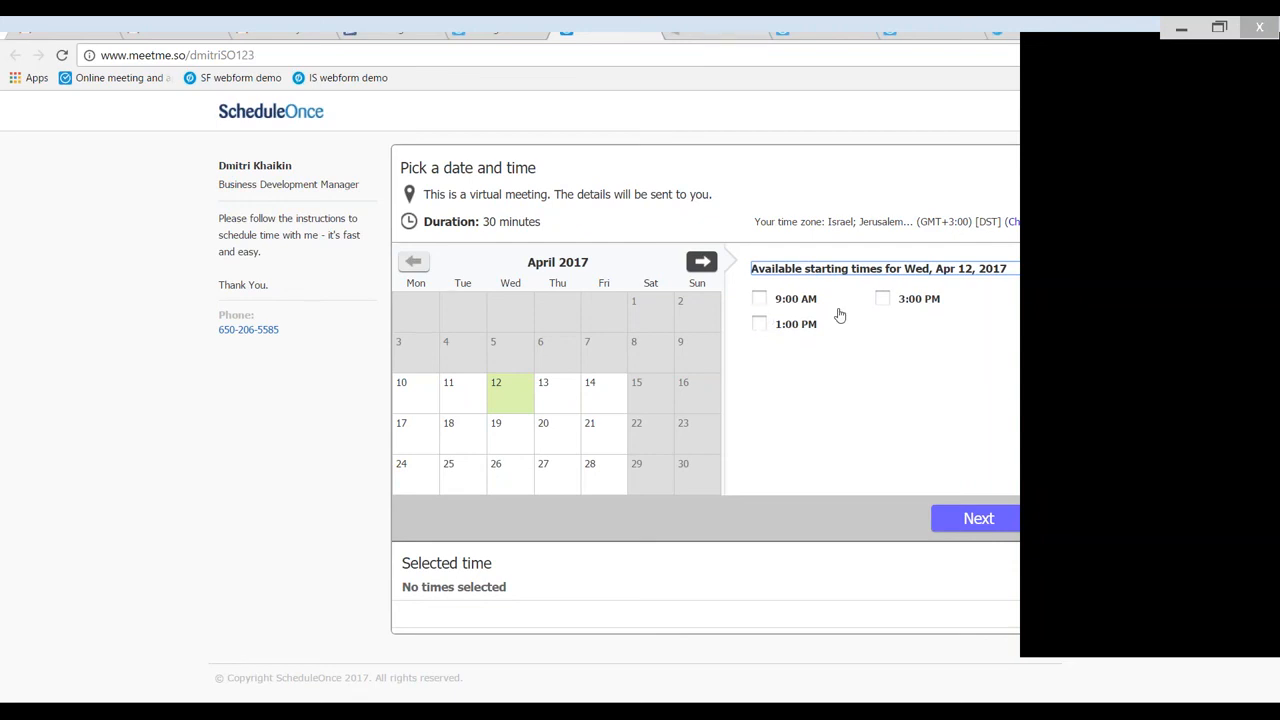
click(1253, 59)
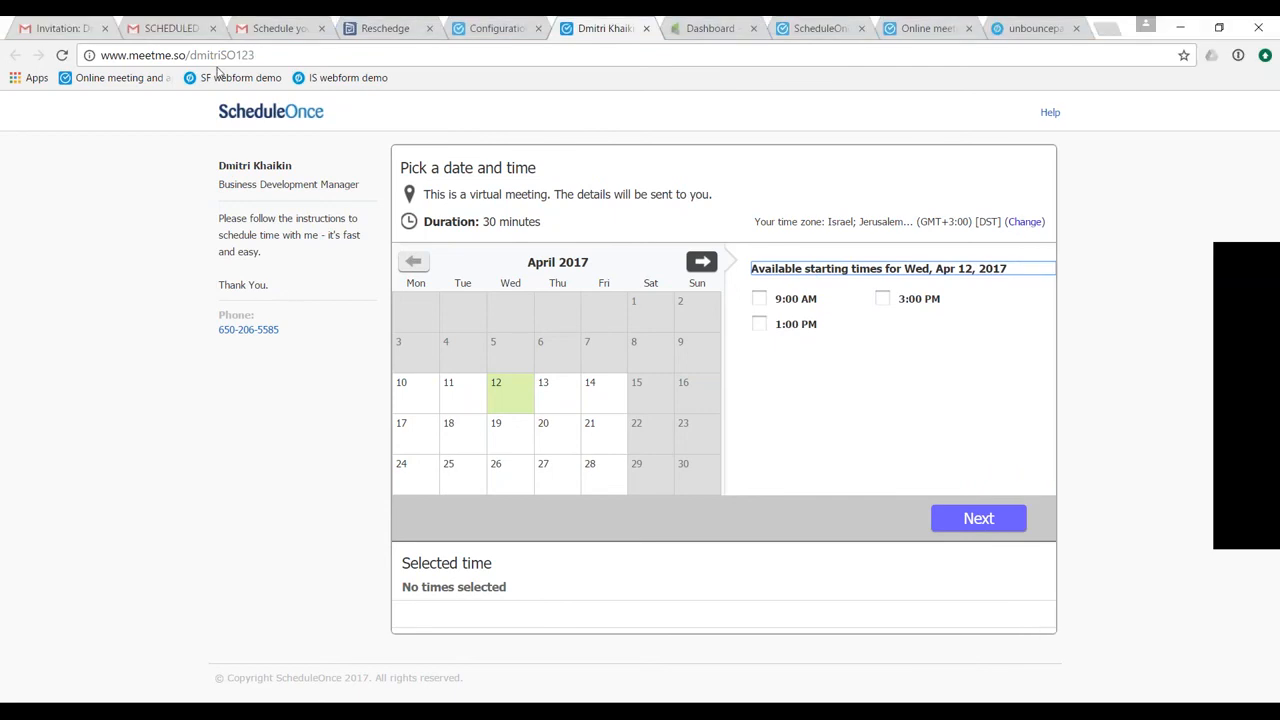
click(761, 298)
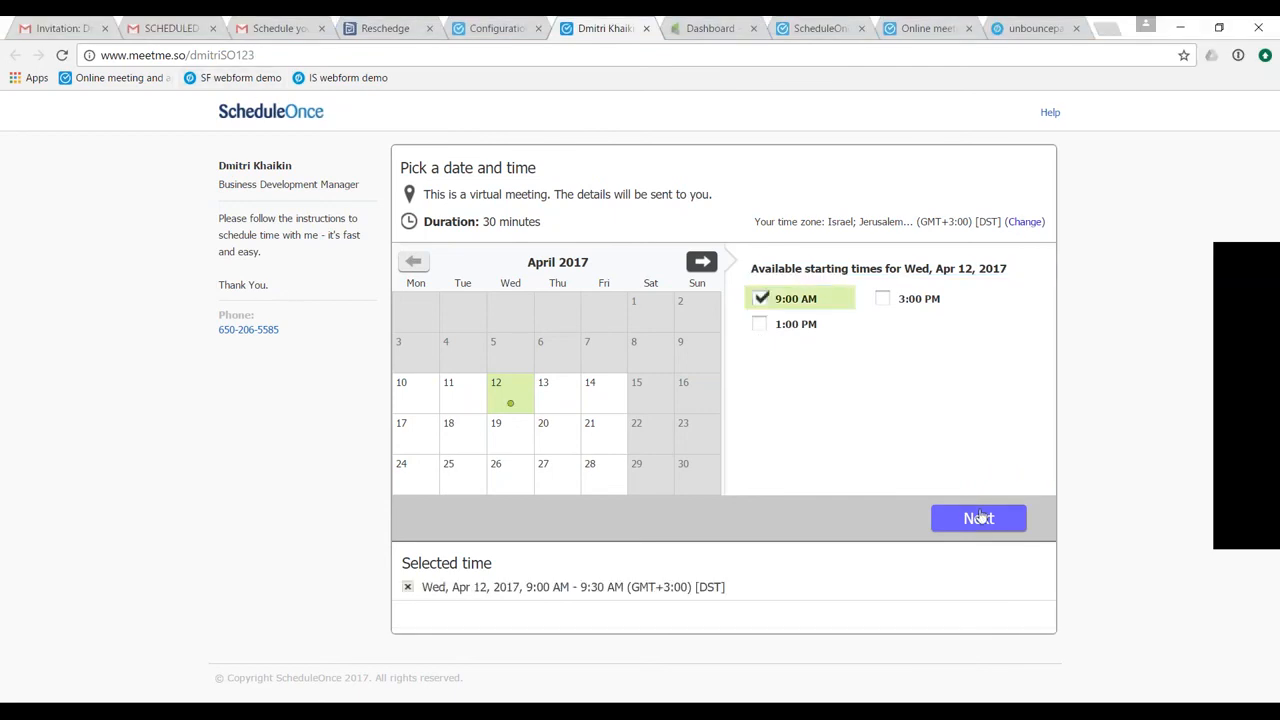
click(979, 517)
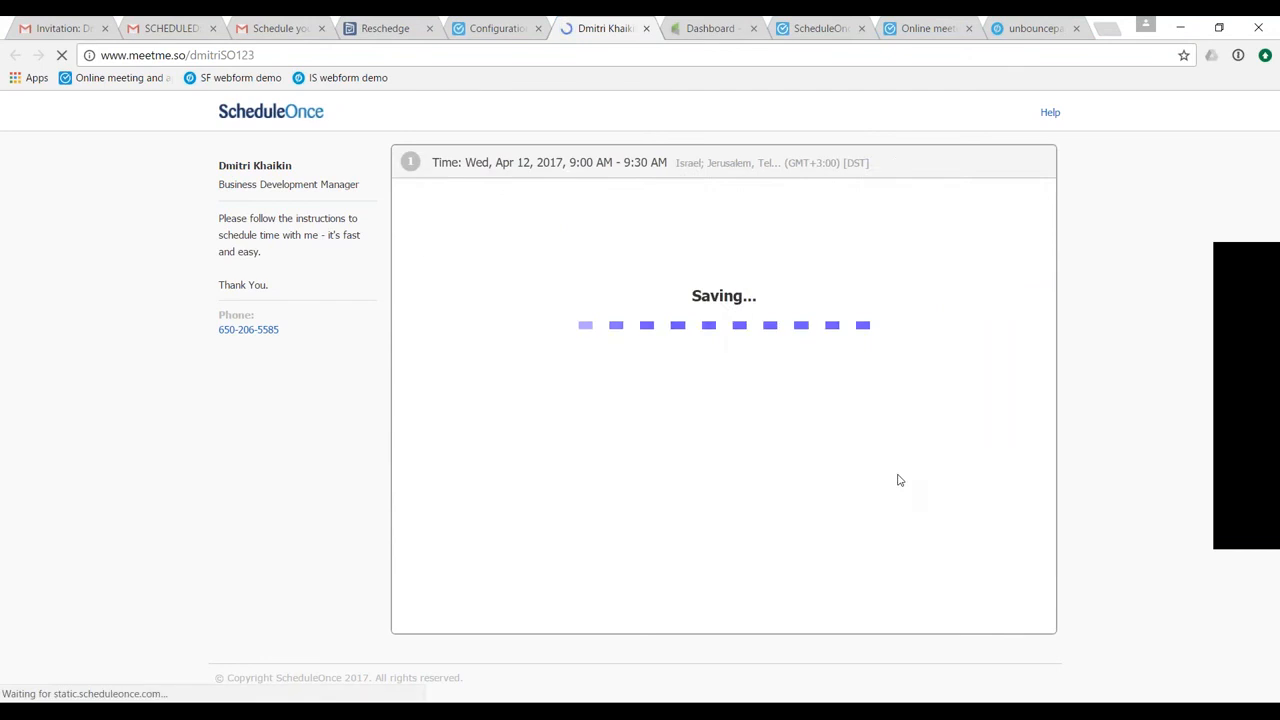
click(525, 294)
text(Test)
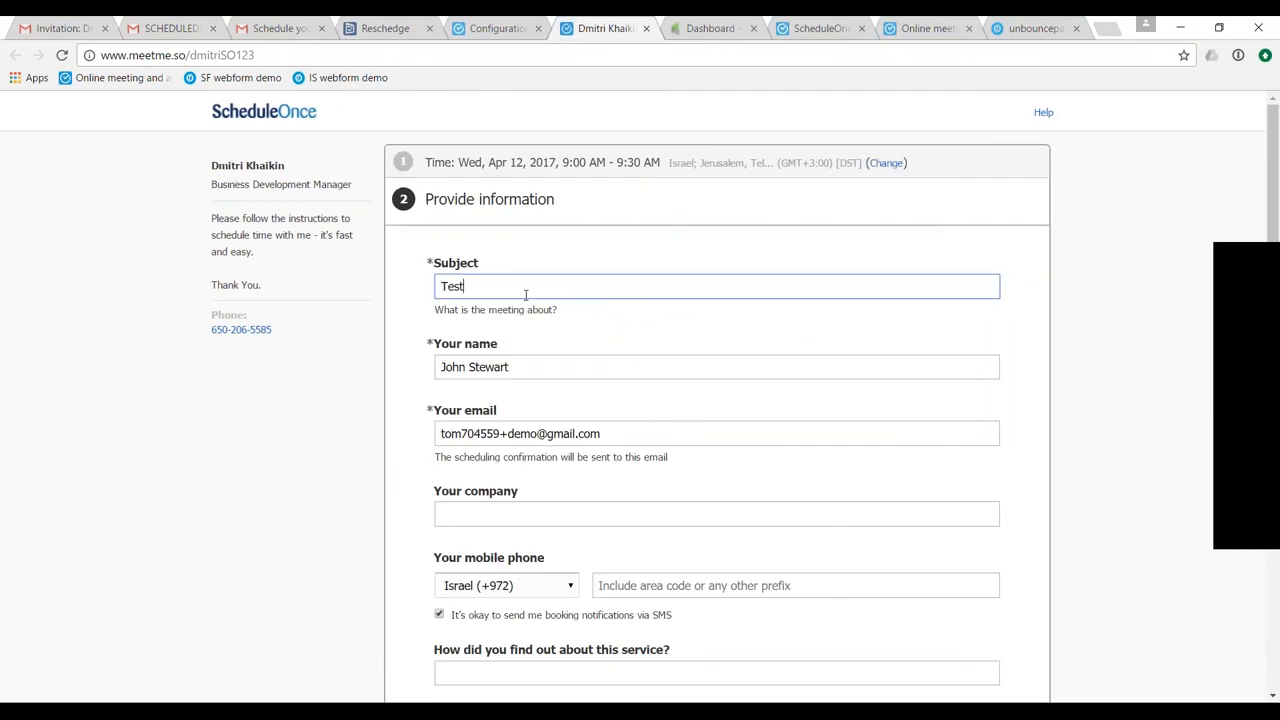
- Review the customer information form's fields, from the subject down to the attachment upload
scroll(525, 295, down, 1)
scroll(525, 295, down, 3)
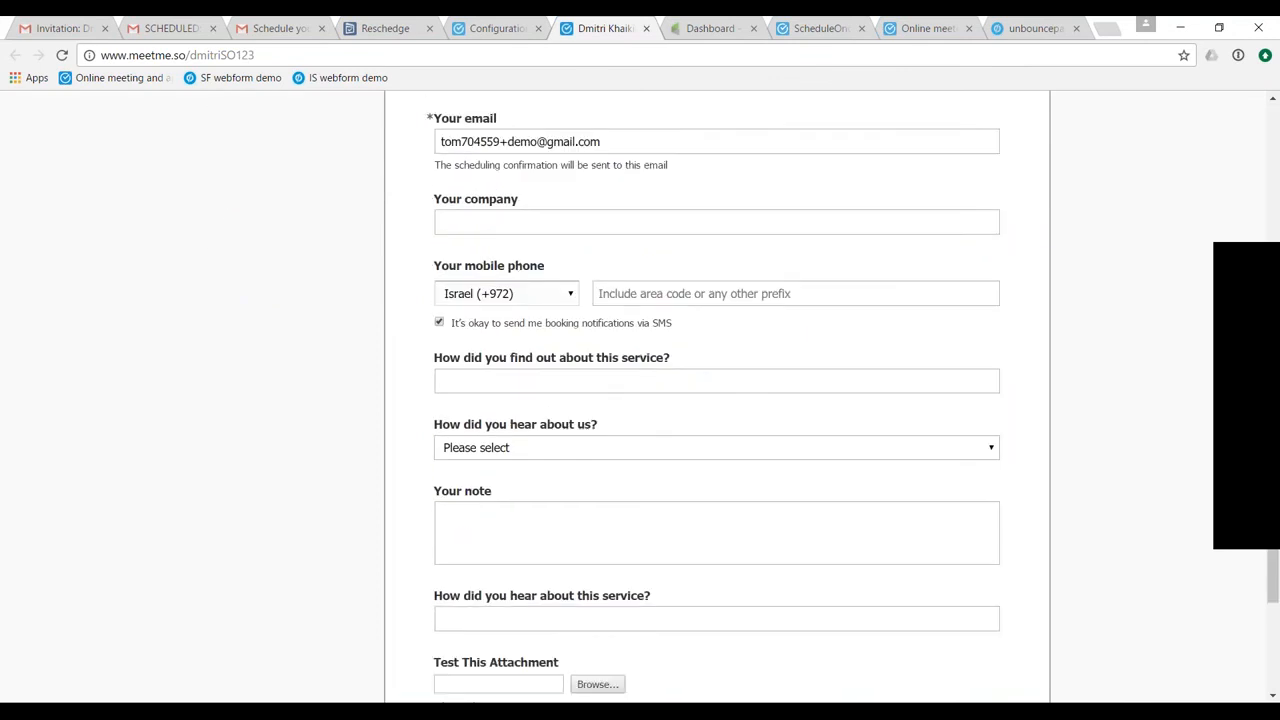
scroll(551, 320, down, 1)
scroll(551, 323, up, 2)
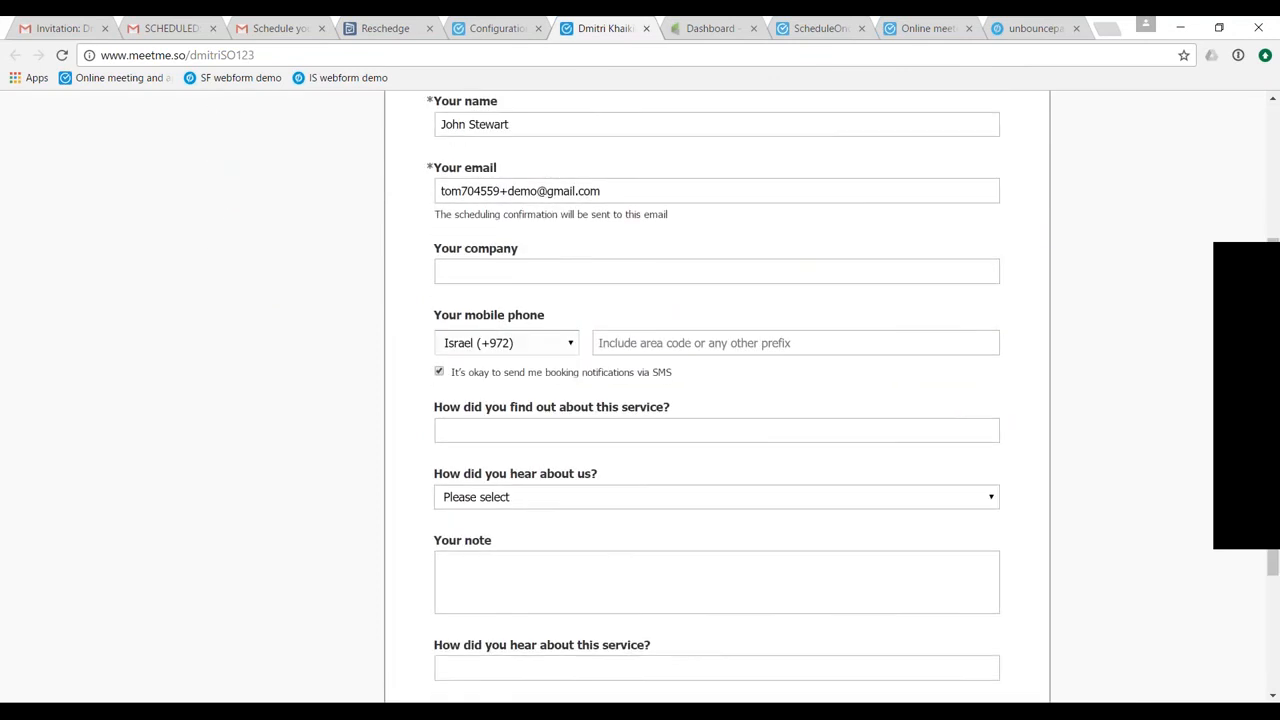
scroll(592, 387, down, 2)
scroll(592, 387, up, 2)
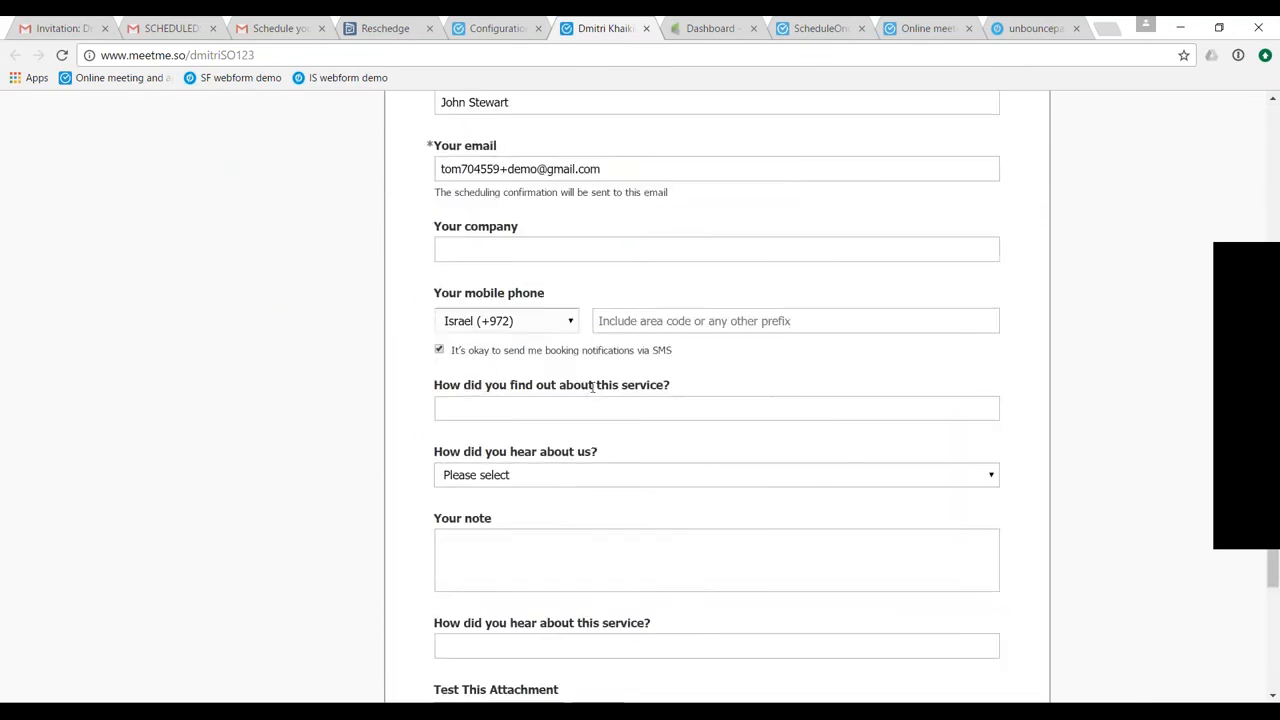
scroll(592, 387, up, 1)
scroll(592, 387, down, 3)
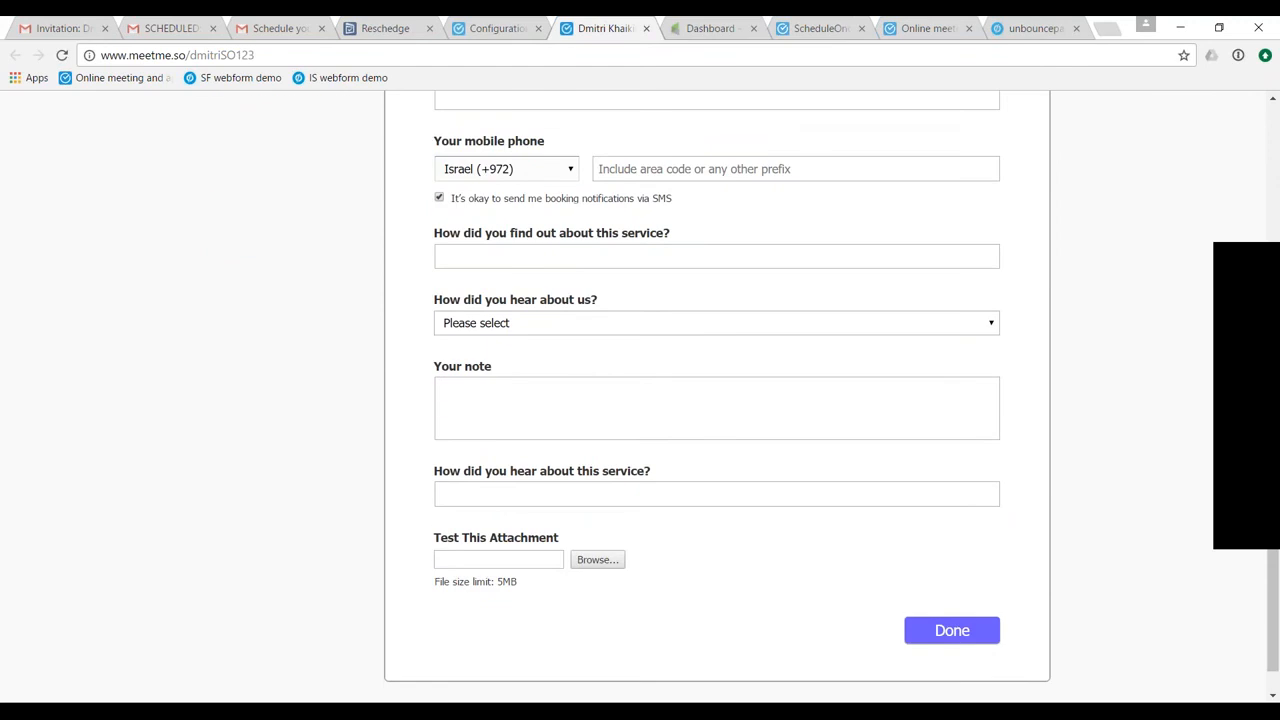
scroll(708, 298, down, 1)
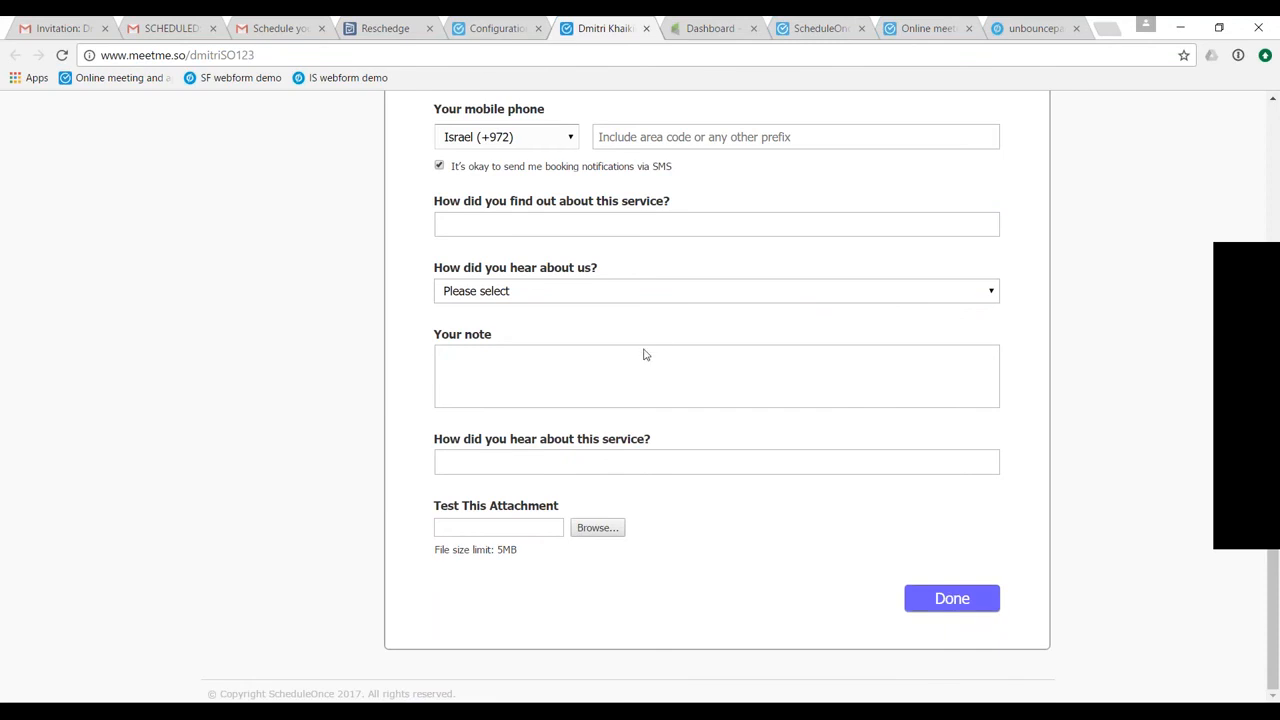
scroll(645, 354, up, 3)
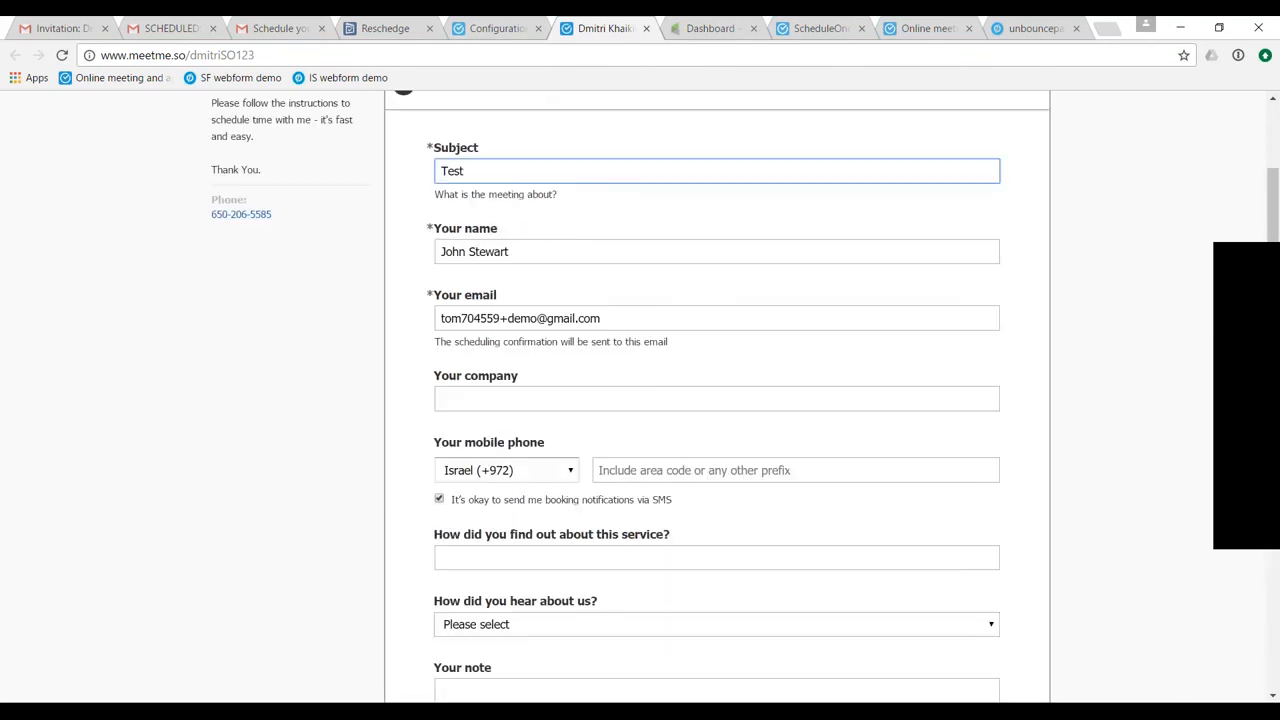
- Submit the booking form and review the confirmation page, including the conferencing information and calendar options
scroll(717, 400, down, 3)
click(951, 629)
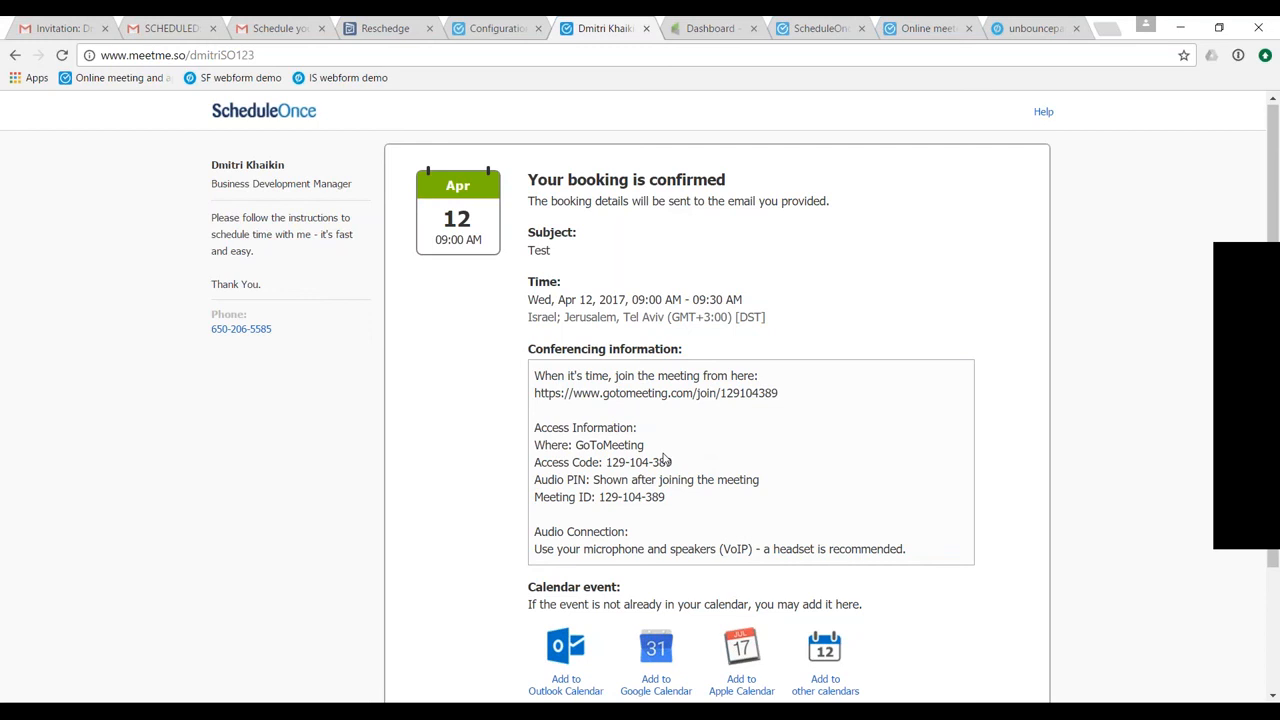
scroll(665, 457, down, 1)
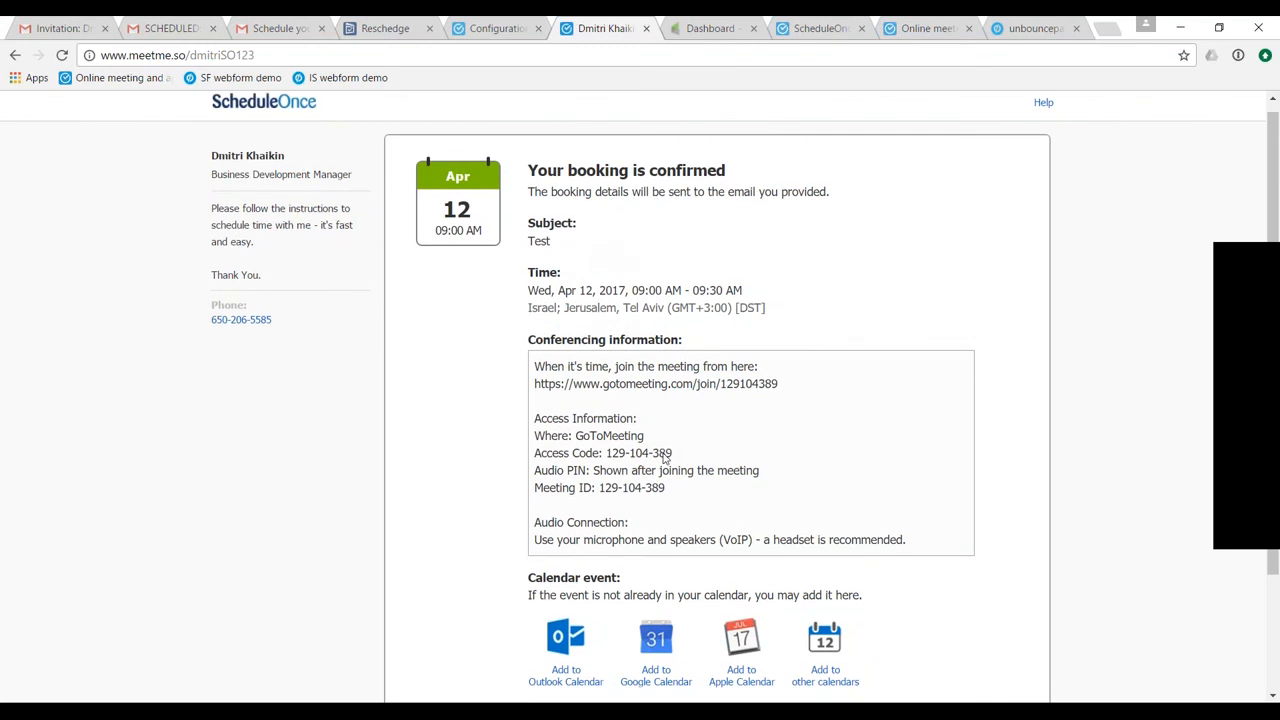
scroll(665, 458, down, 3)
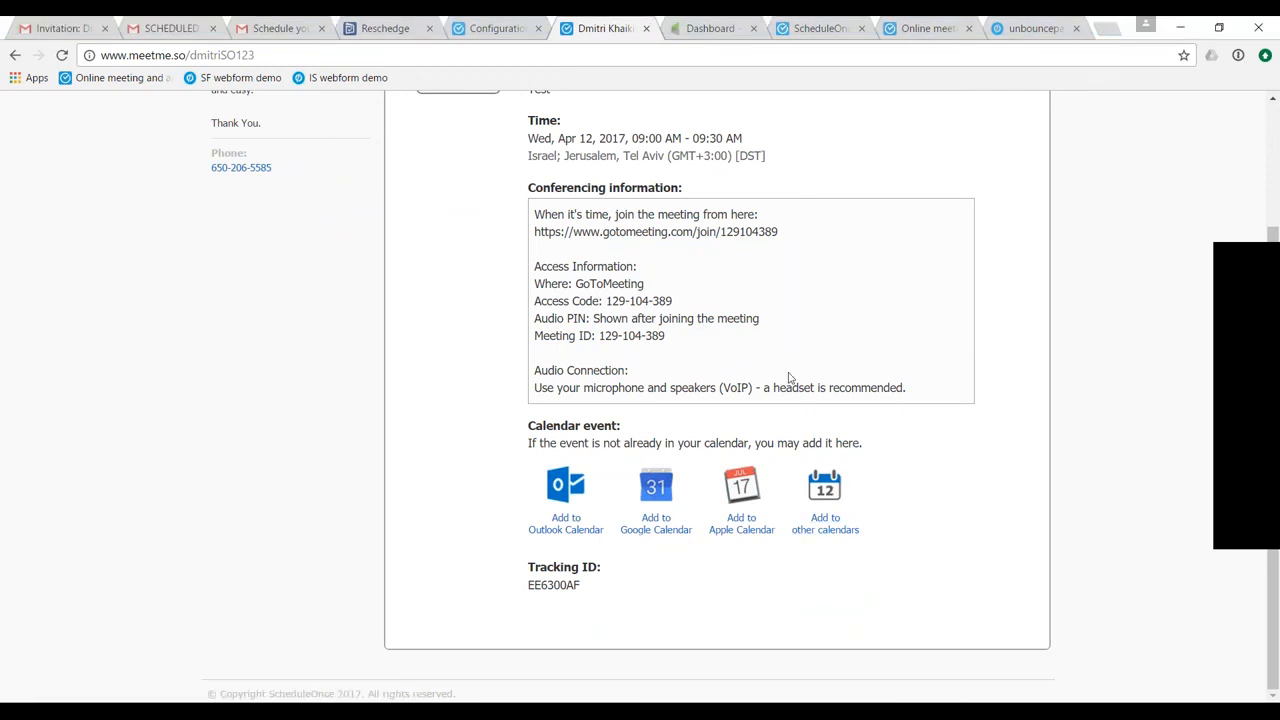
scroll(789, 378, up, 2)
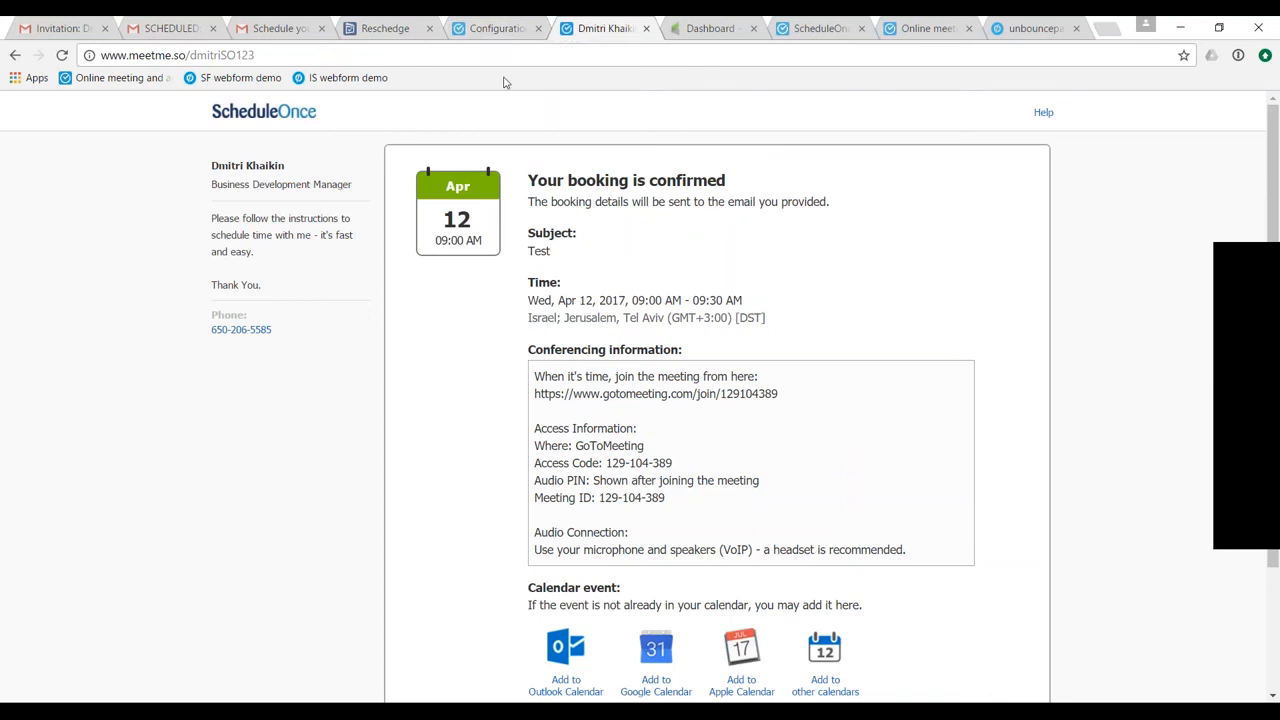
- Return to the ScheduleOnce account, examine the Test booking in the activity stream and view its Google Calendar event details
click(490, 28)
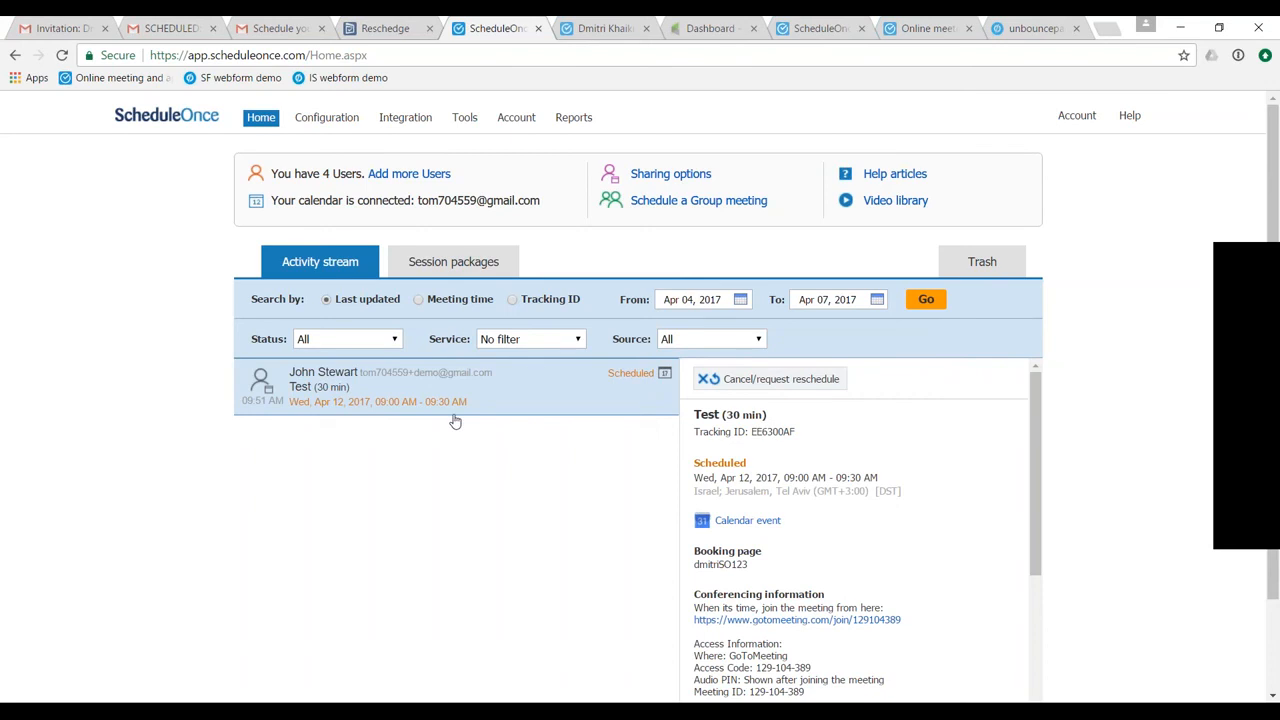
scroll(895, 576, down, 1)
scroll(895, 576, up, 1)
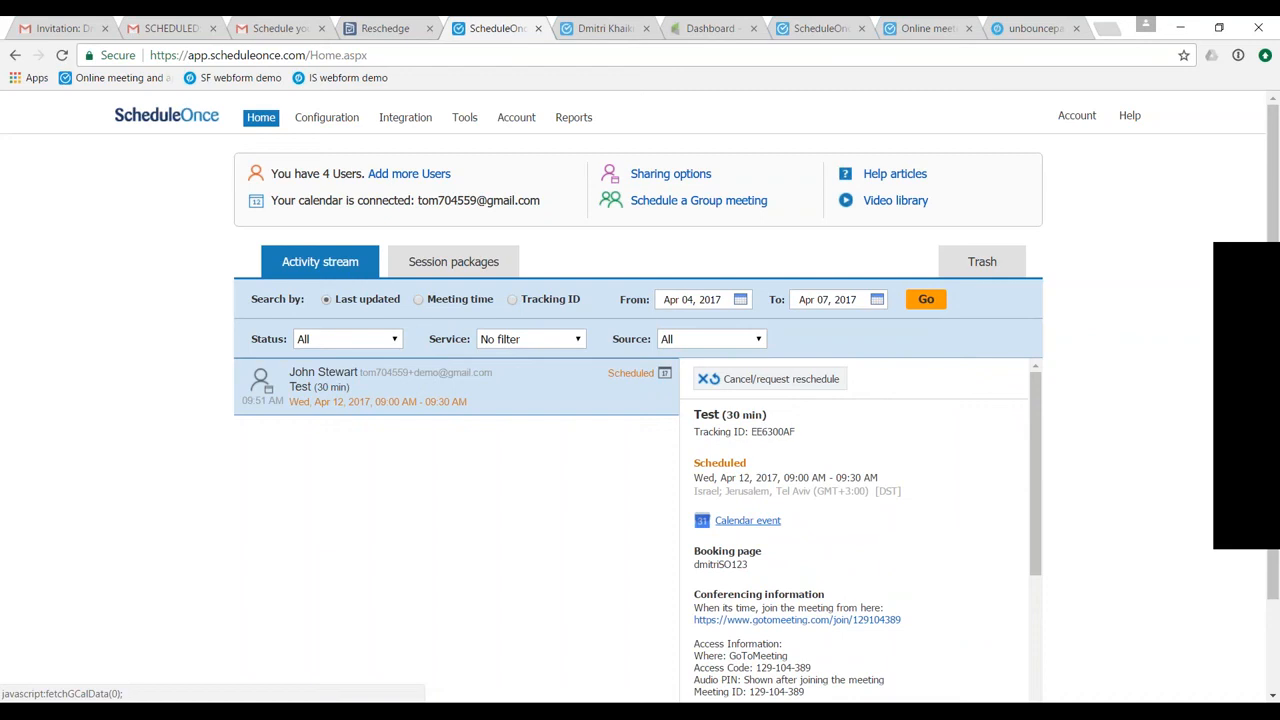
click(748, 520)
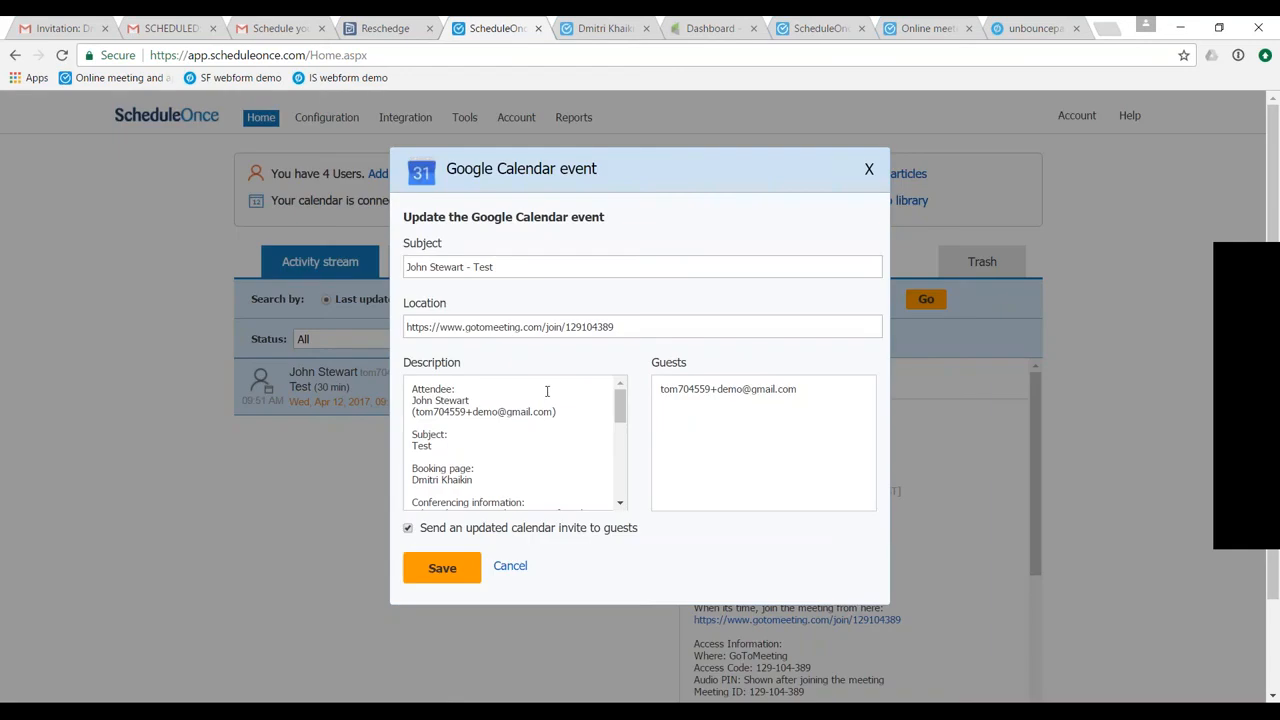
click(868, 170)
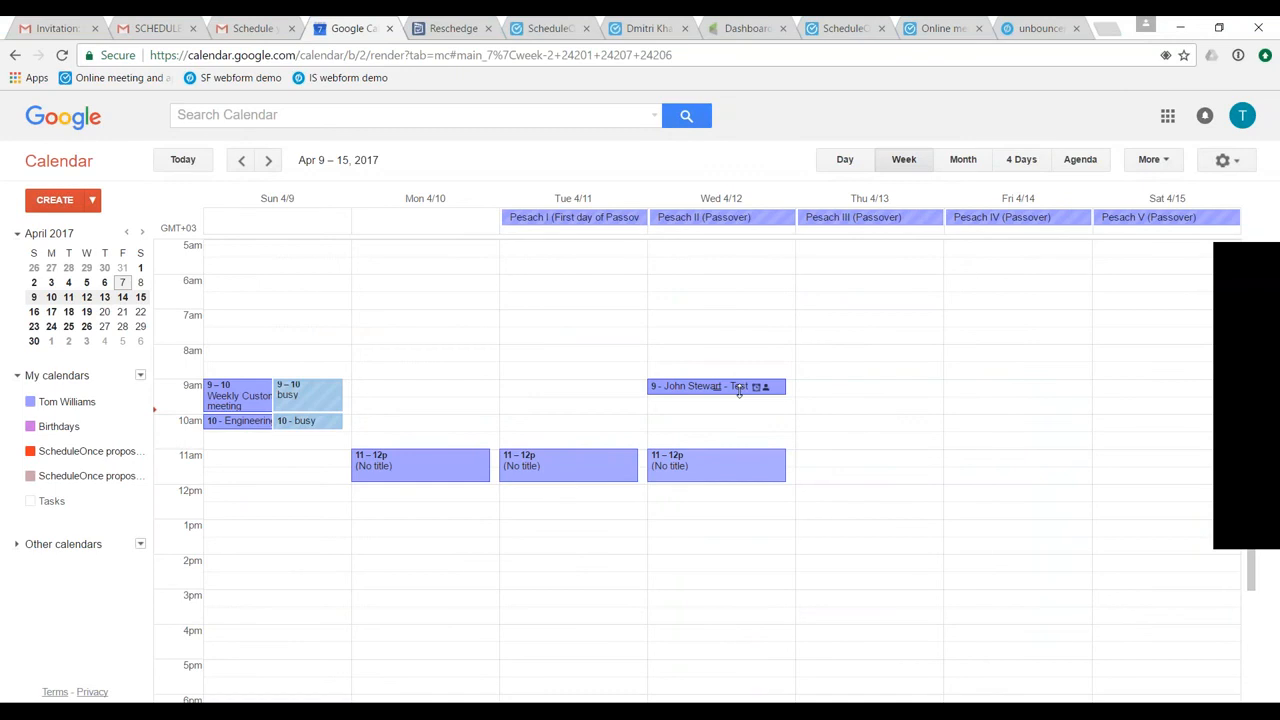
- Open the April 12 9:00am Test event in Google Calendar and review its location, description and guests
click(739, 390)
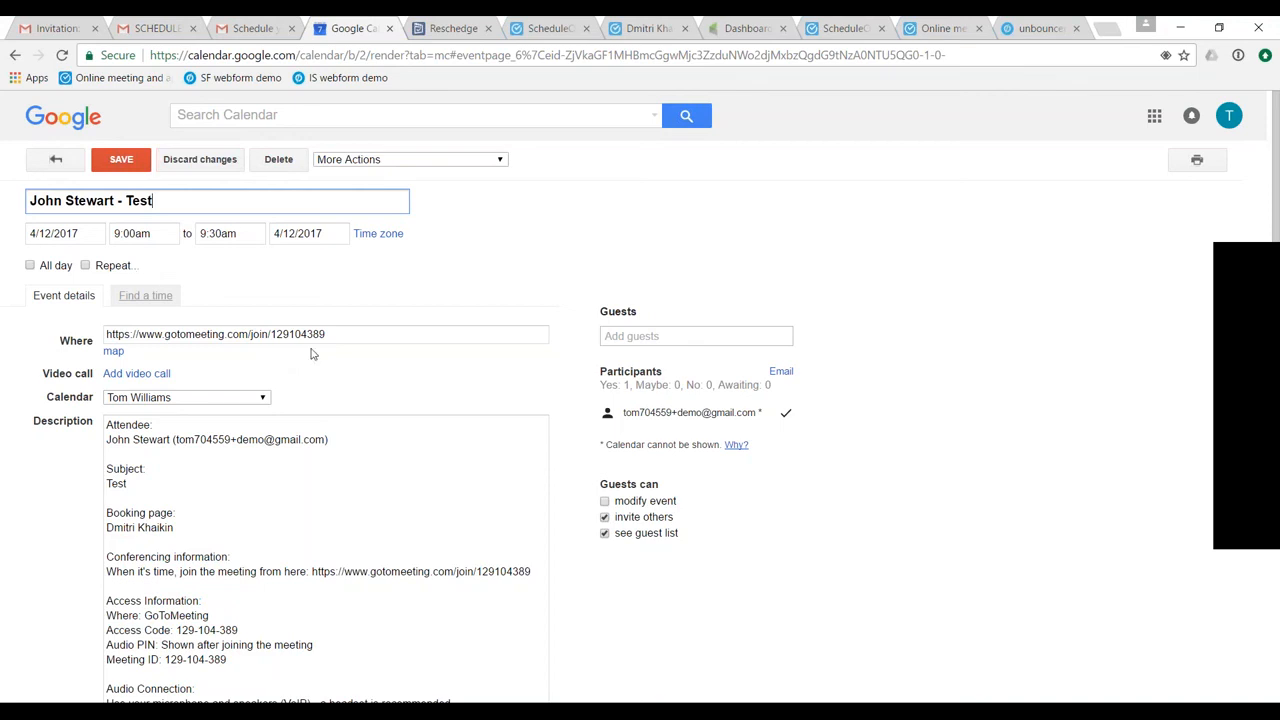
scroll(357, 473, down, 2)
scroll(357, 473, up, 2)
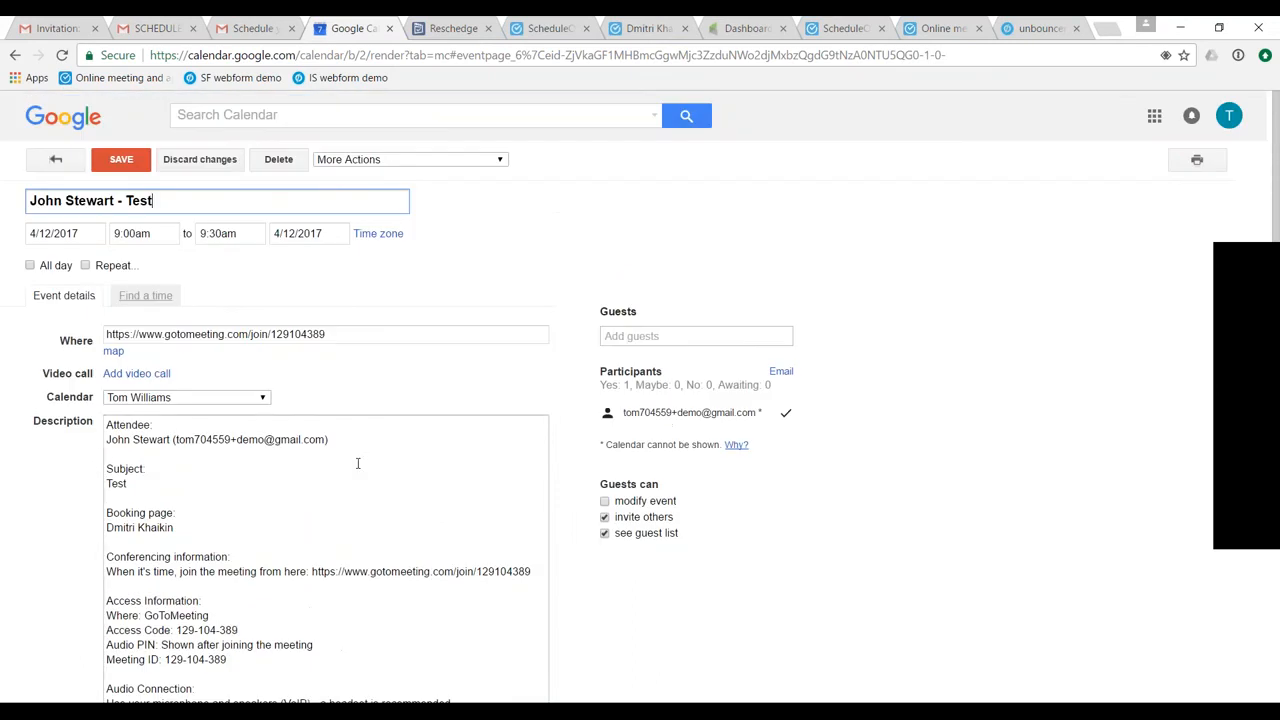
- Switch to the Gmail inbox, open the "Booking confirmed: Test" email and read through its booking details and calendar links
click(253, 28)
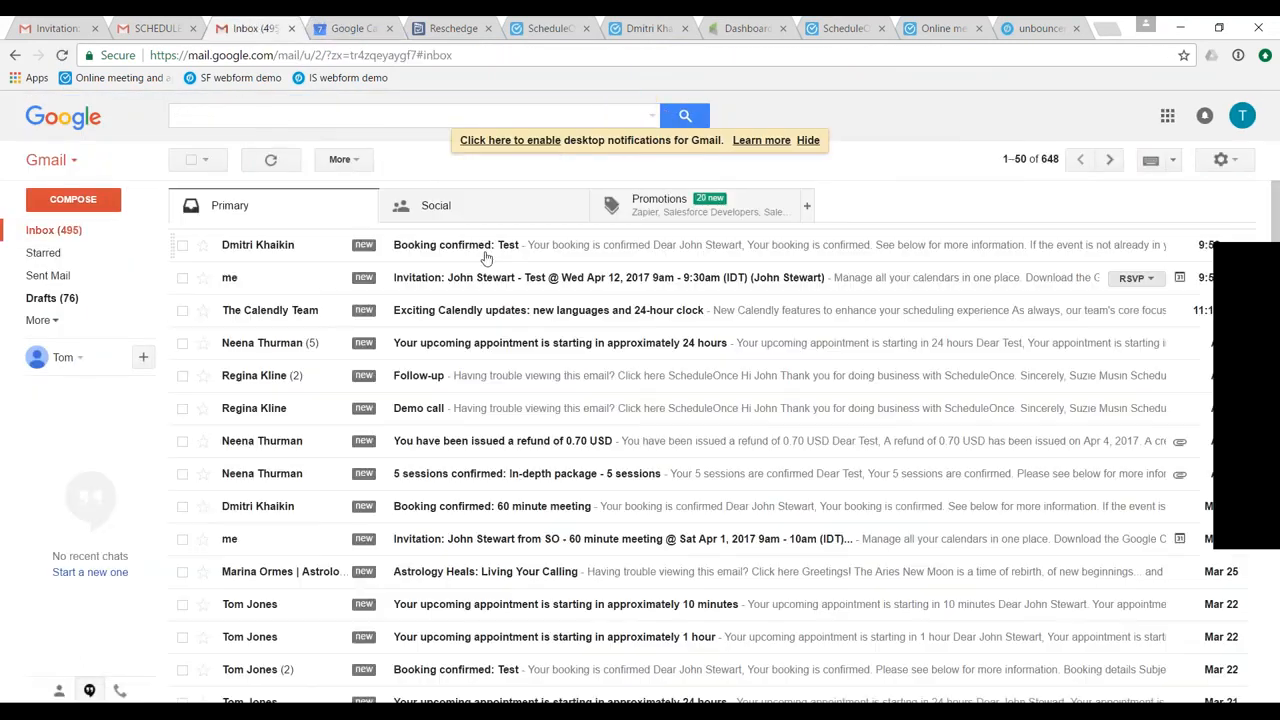
click(485, 257)
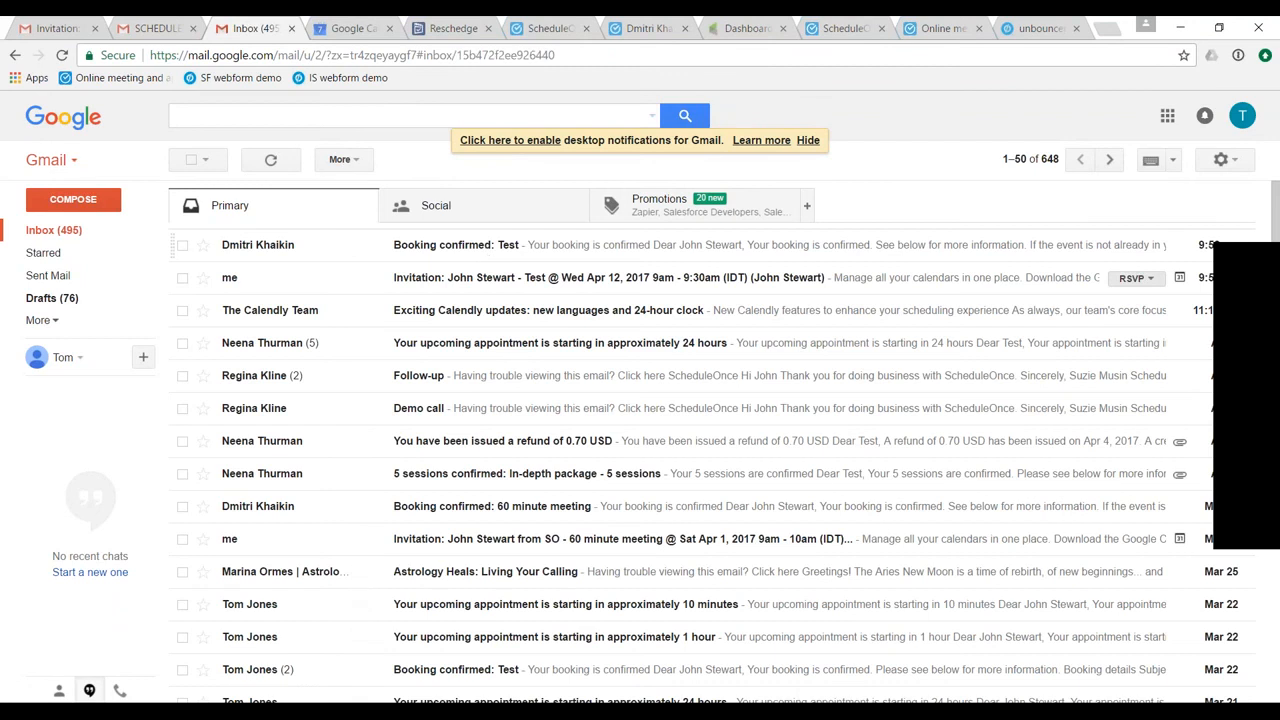
scroll(754, 374, down, 1)
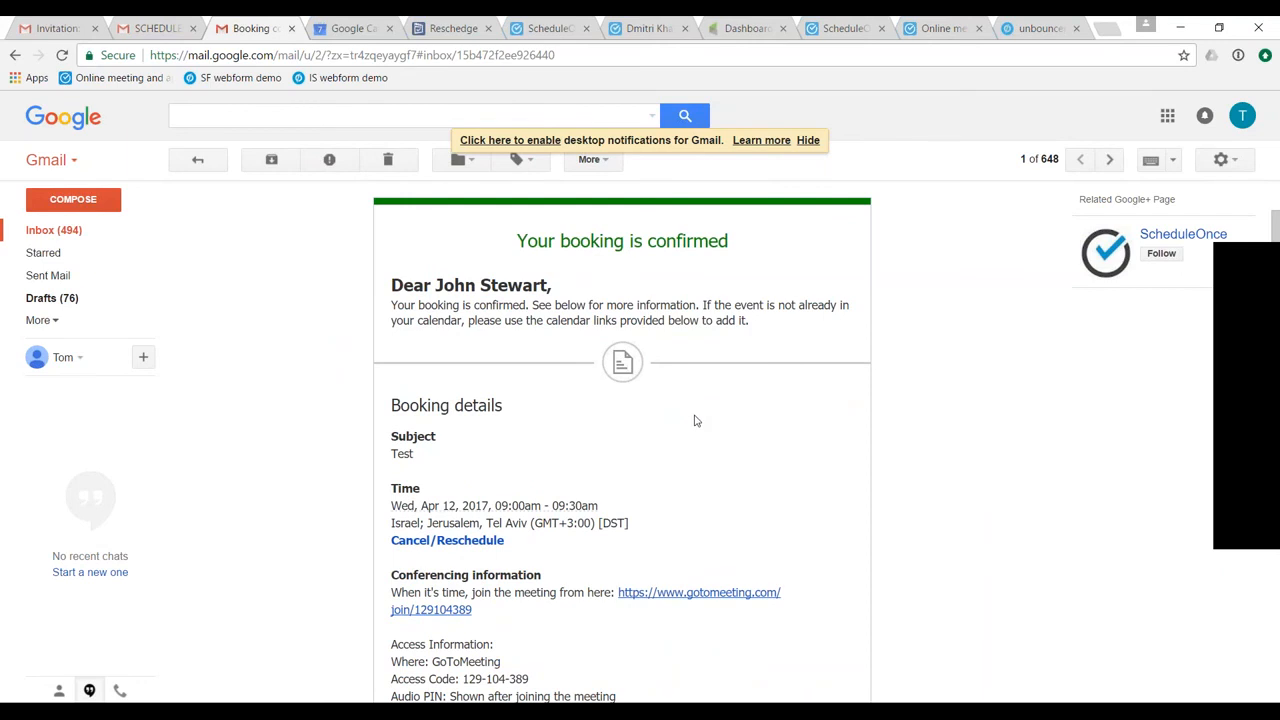
scroll(696, 421, down, 3)
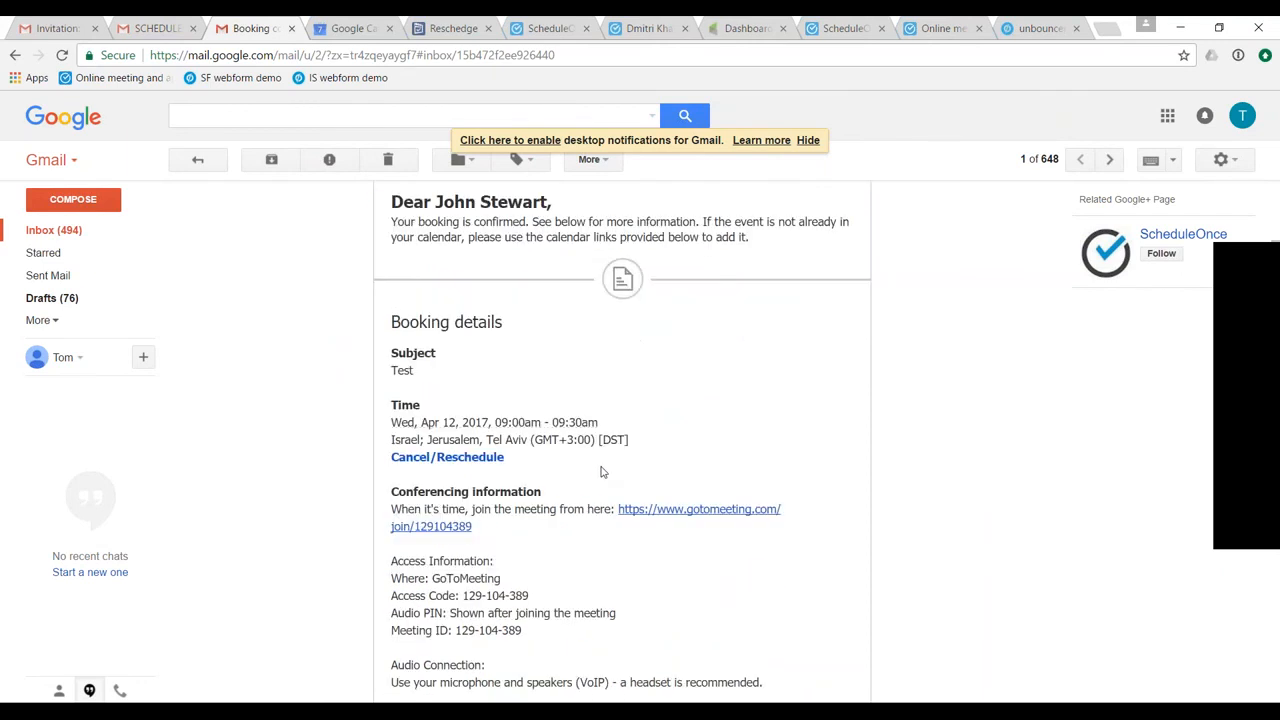
scroll(685, 463, down, 4)
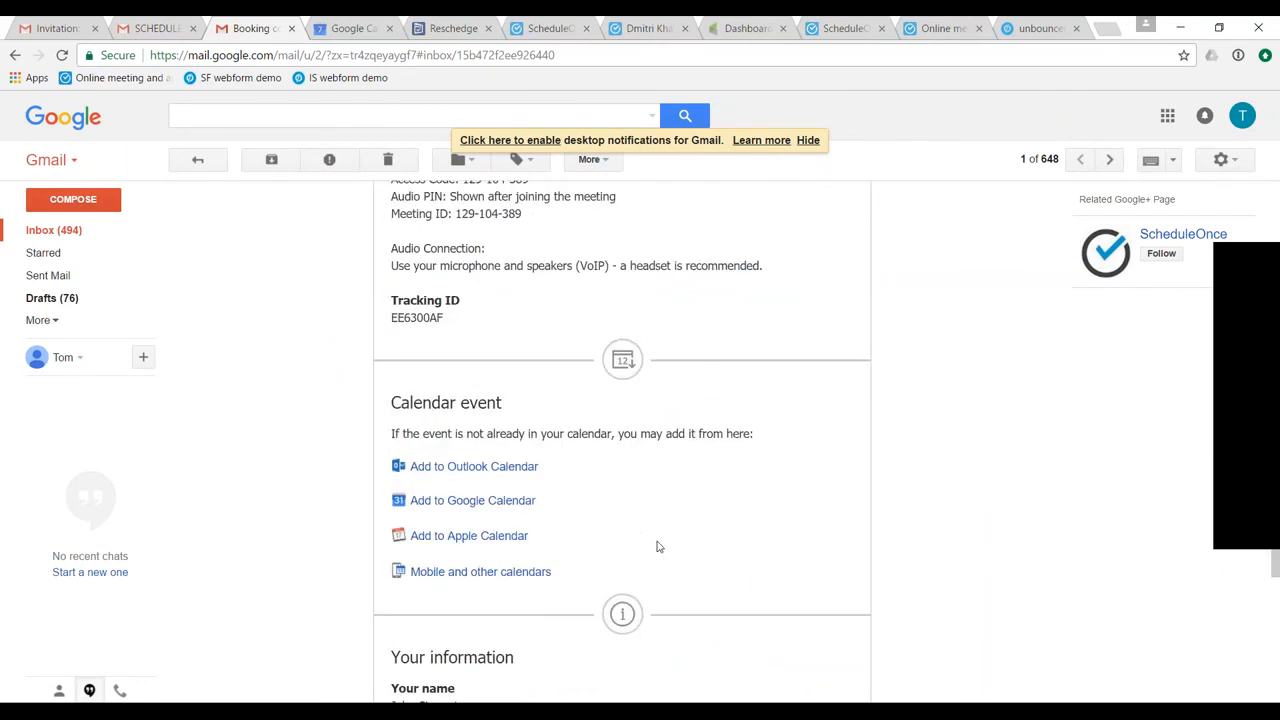
- Open the Cancel/Reschedule link in the booking confirmation email and review the customer's options for updating the Test booking
scroll(603, 562, up, 7)
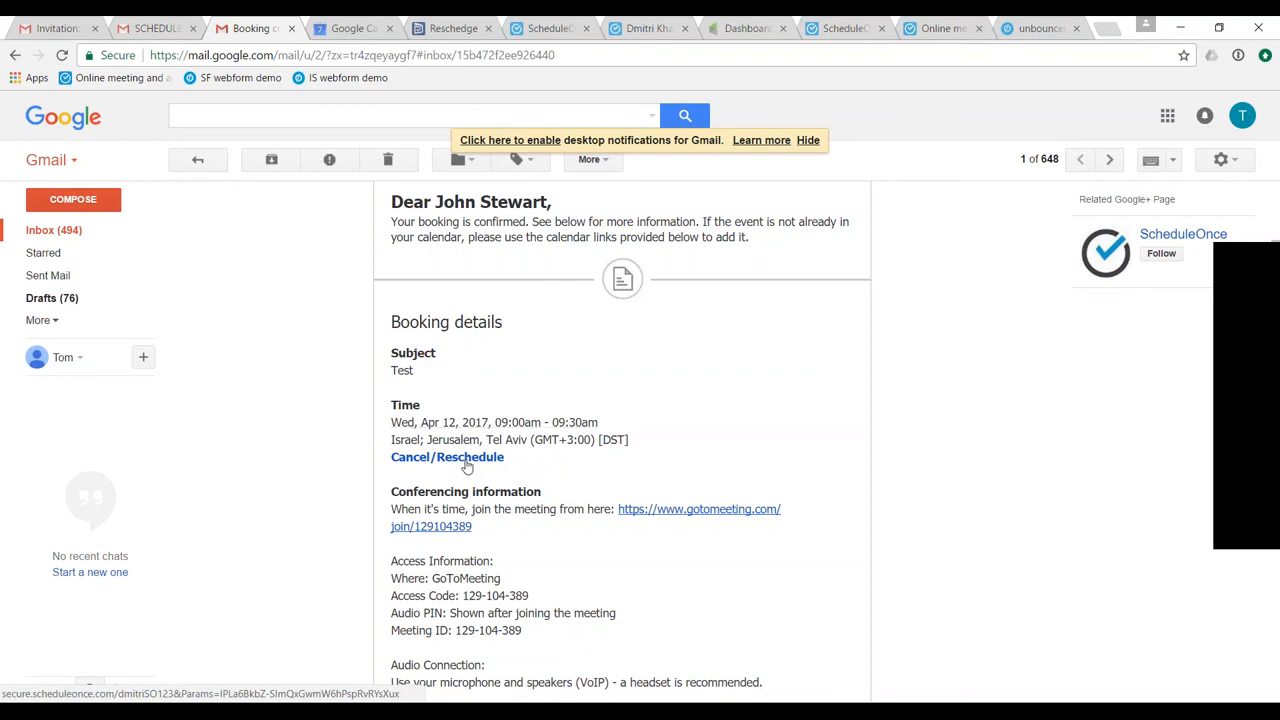
click(466, 458)
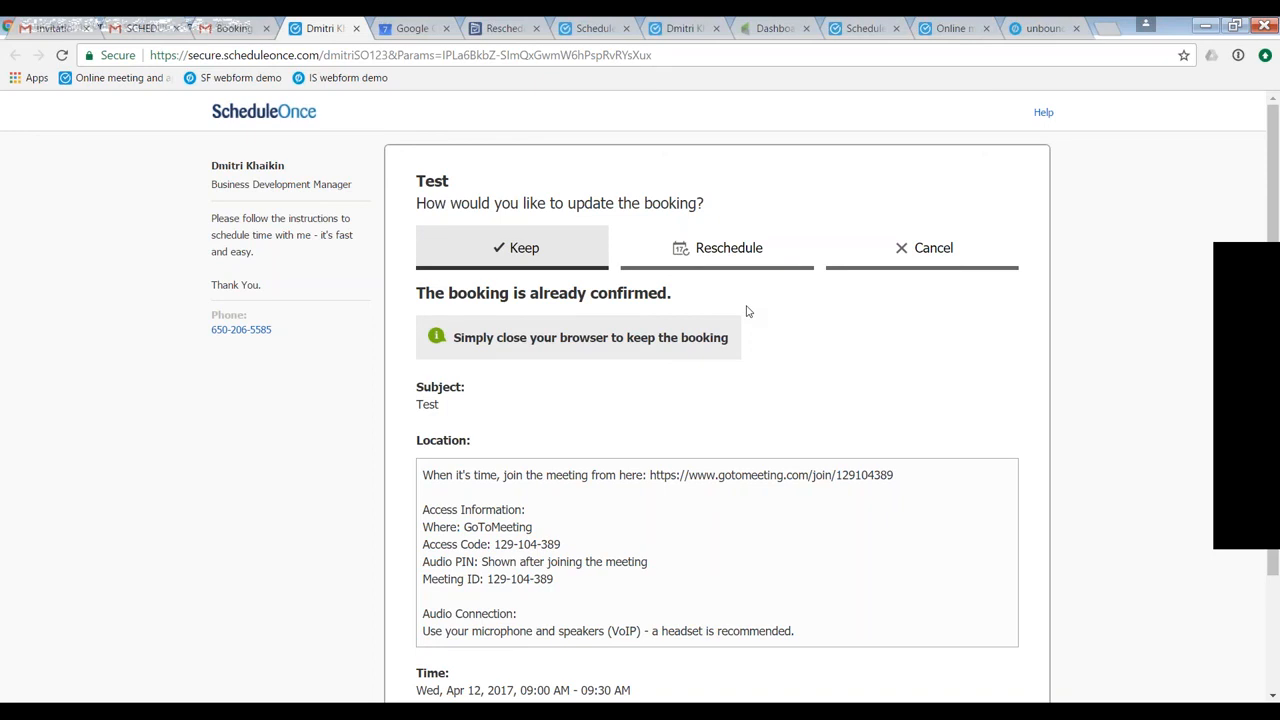
- Review the sales and support options on the ScheduleOnce website's Contact Us page and return to the site's homepage
click(858, 30)
click(952, 30)
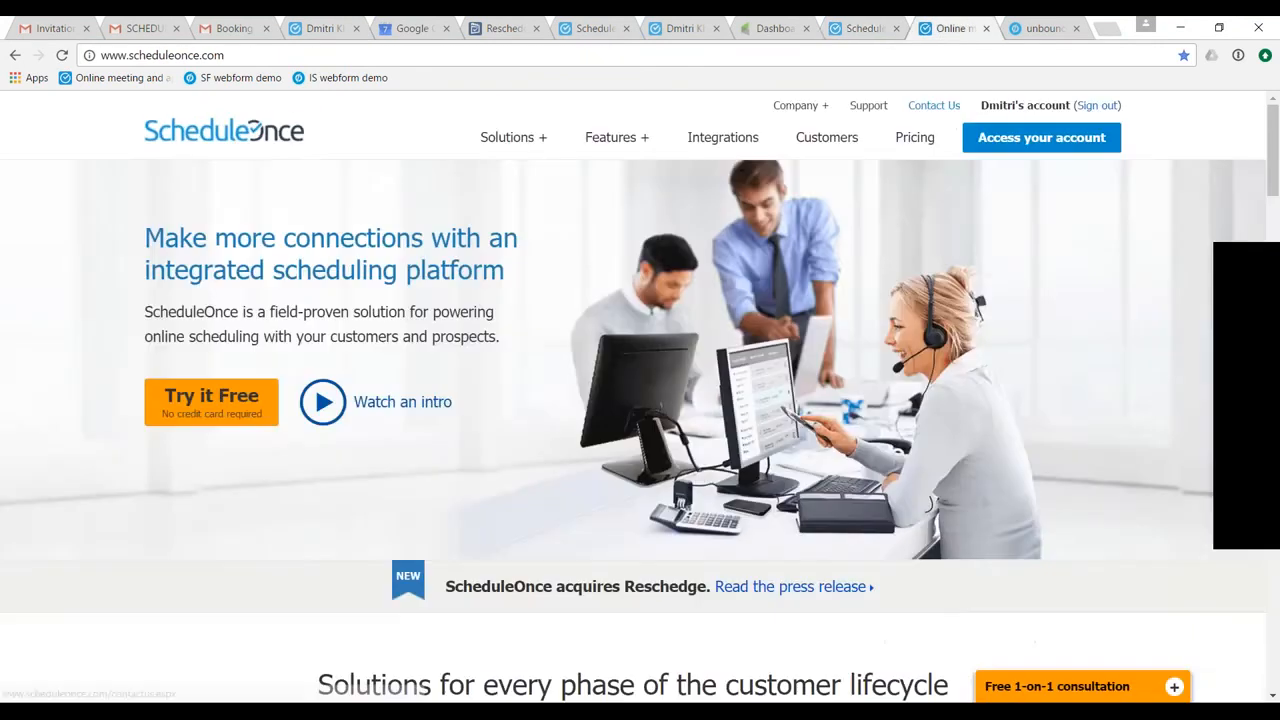
click(938, 105)
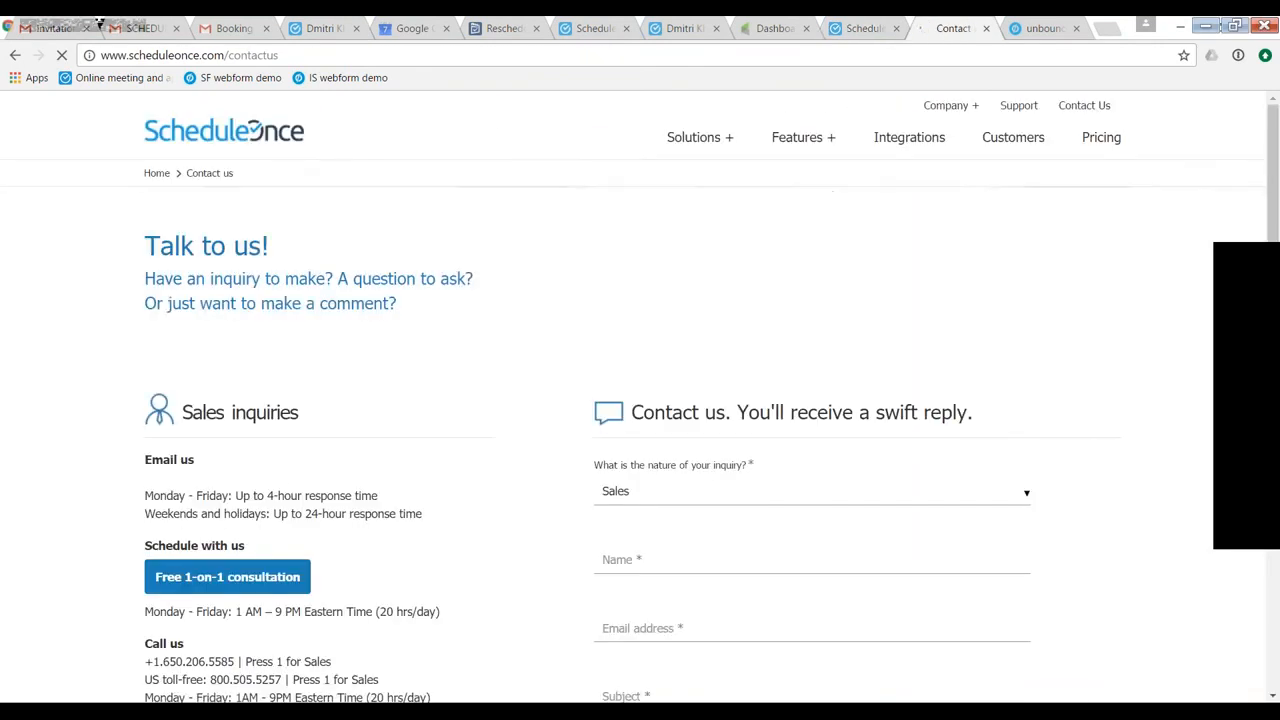
scroll(477, 391, down, 2)
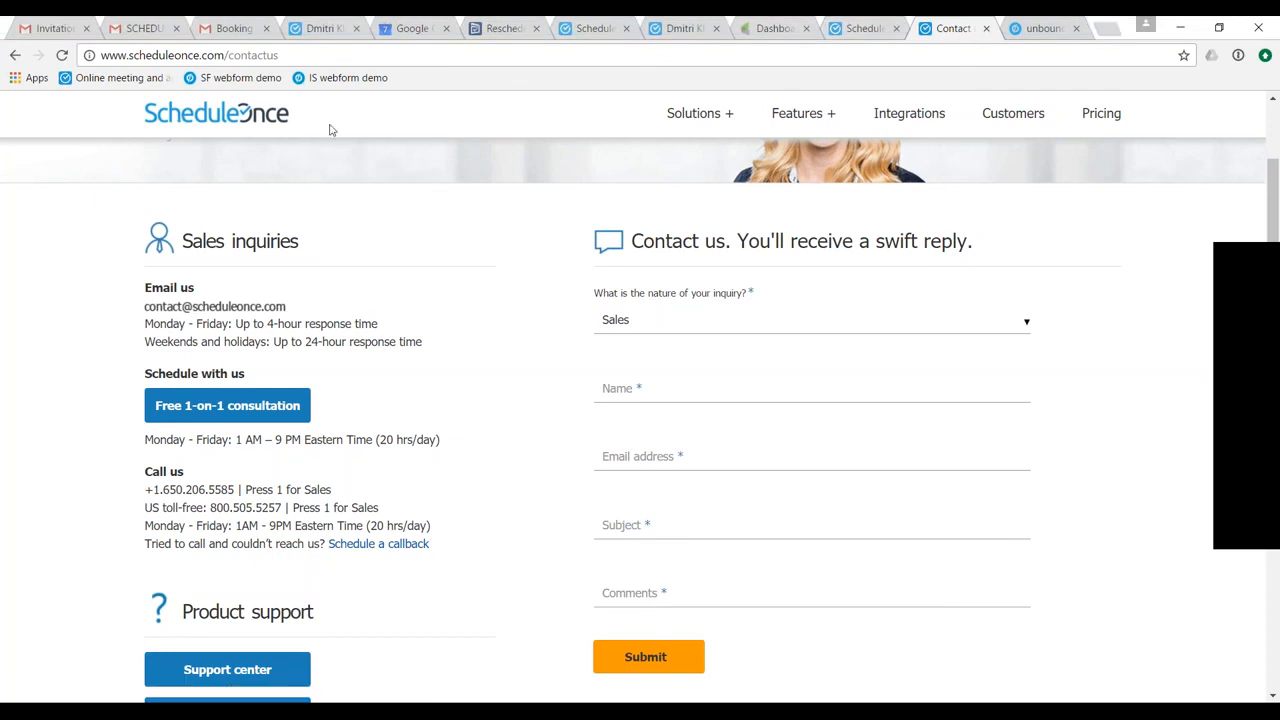
click(182, 121)
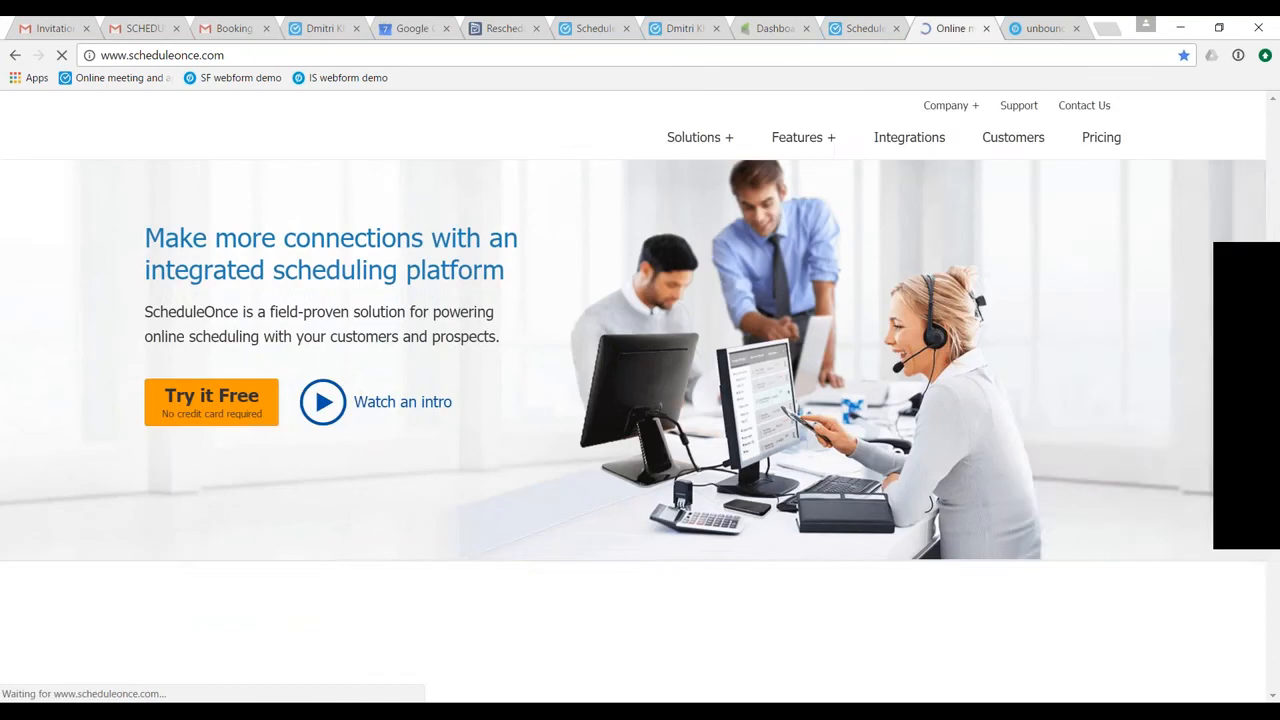
click(1228, 264)
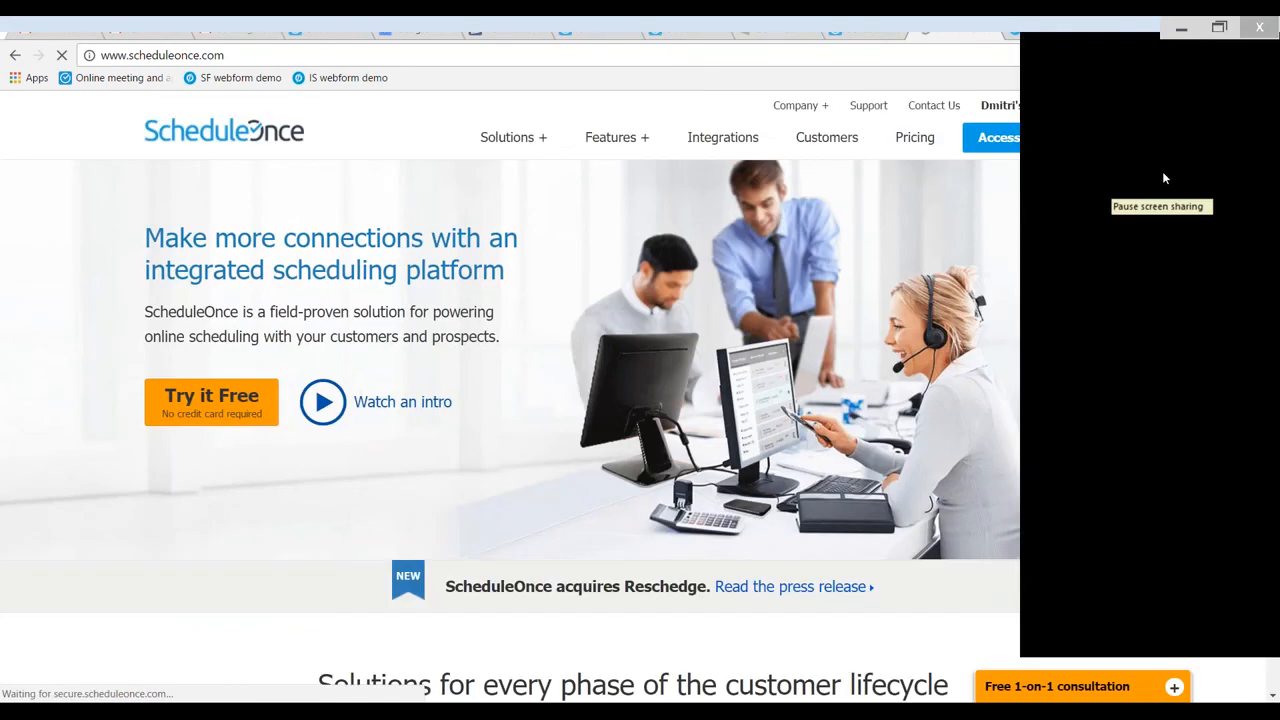